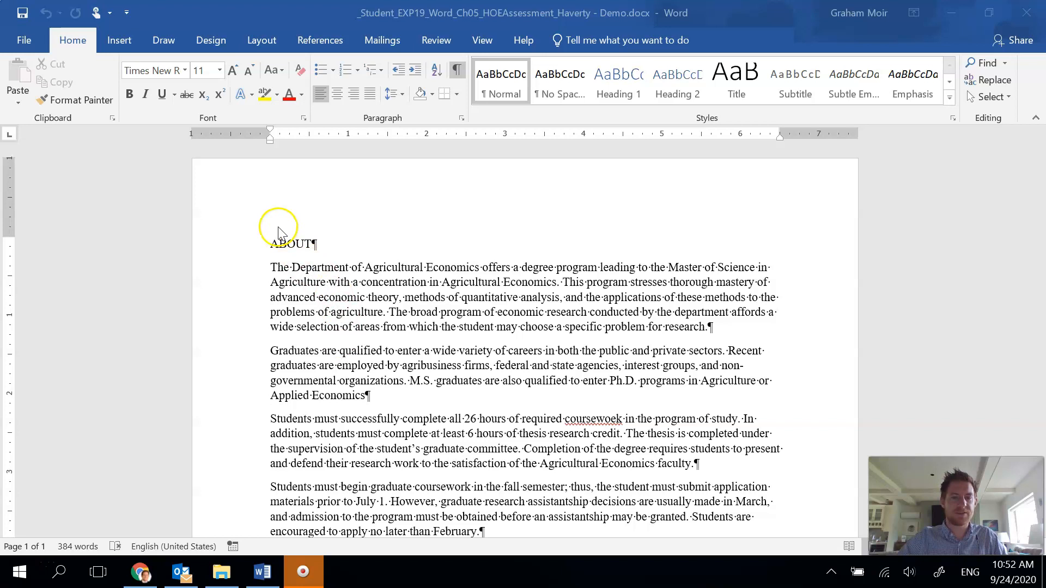
# Lay out the whole document in two columns and apply the Narrow margins of 0.5" on every side.
pyautogui.click(272, 245)
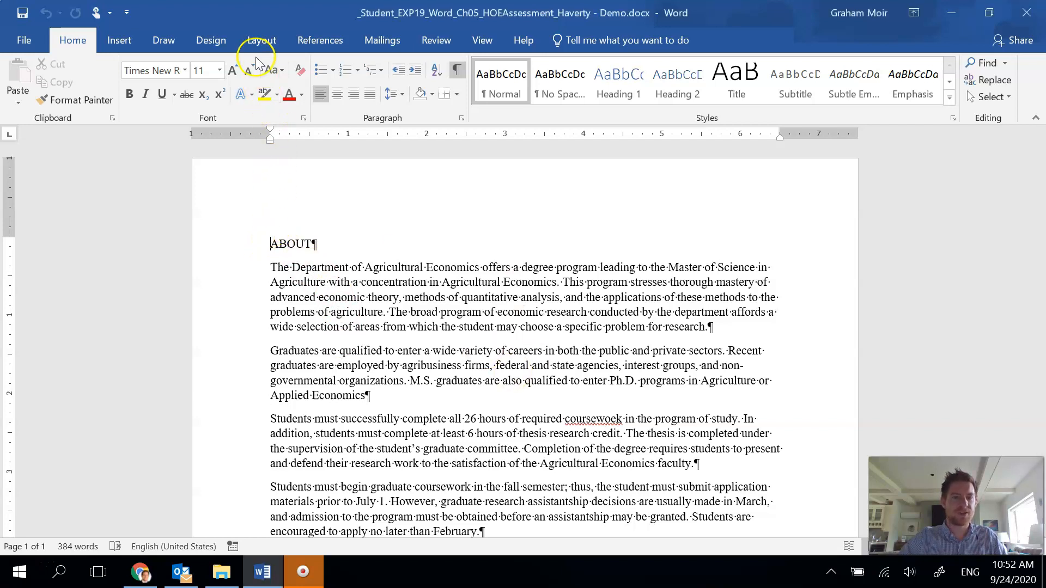
pyautogui.click(261, 40)
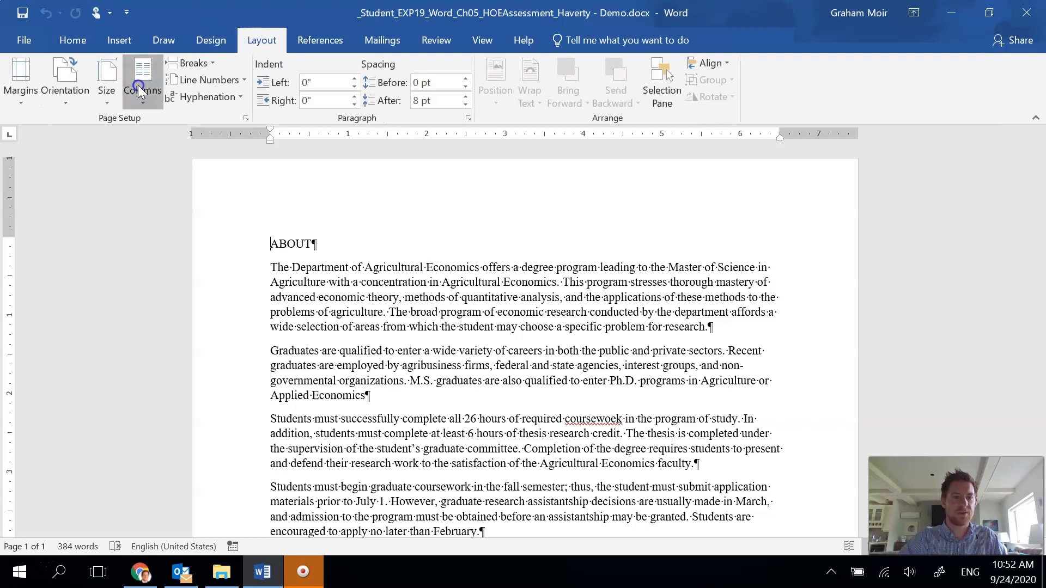
pyautogui.click(140, 87)
pyautogui.click(150, 162)
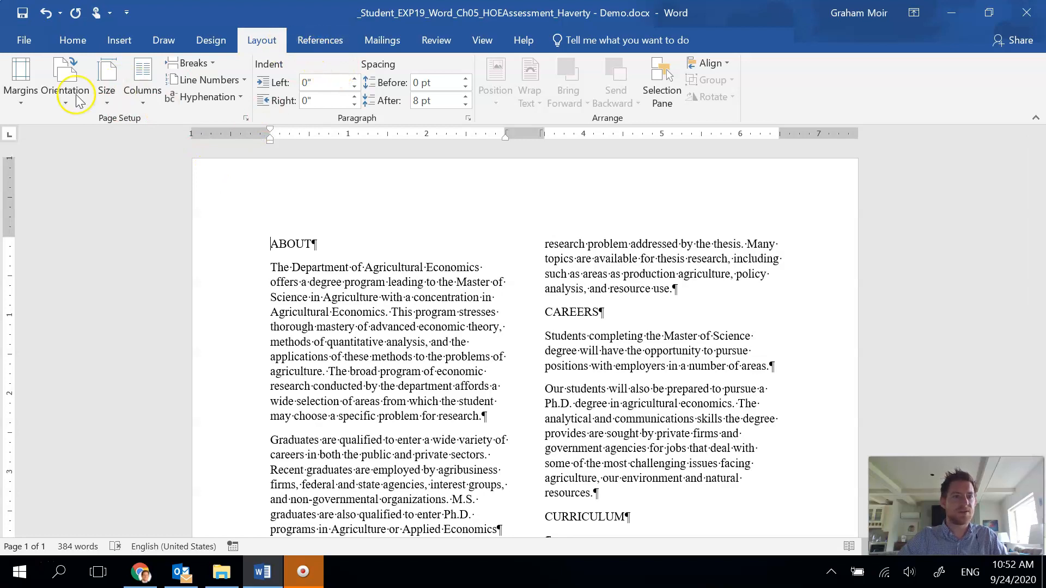
pyautogui.click(21, 98)
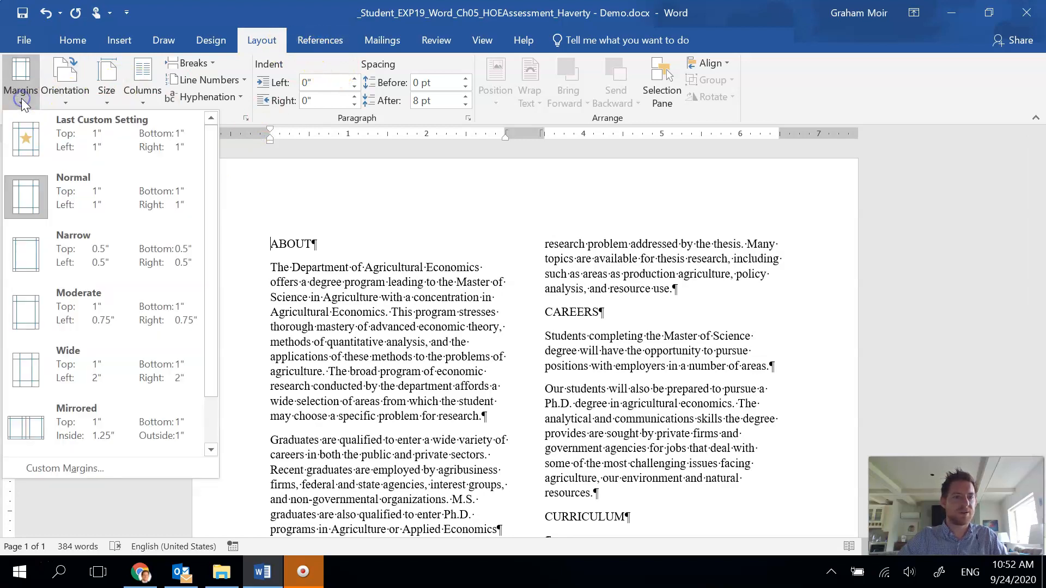
pyautogui.click(70, 258)
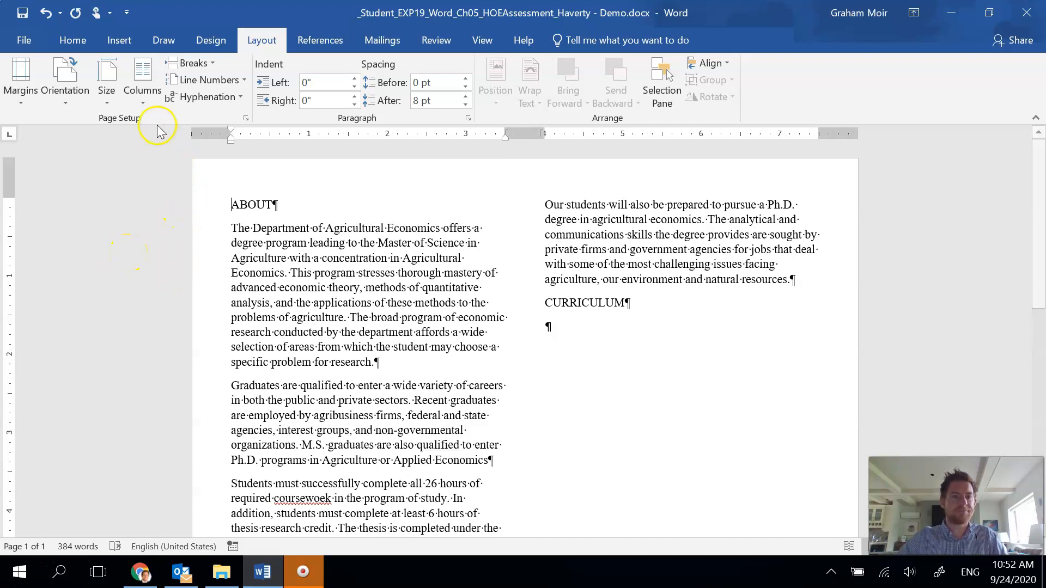
# Choose the Left column preset for the whole document and turn on the line between the columns.
pyautogui.click(148, 102)
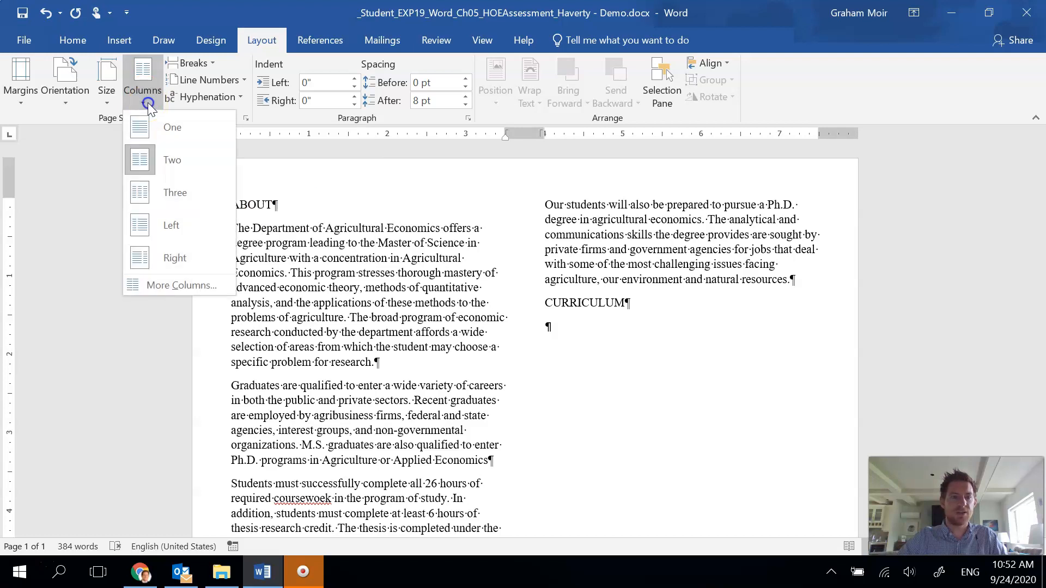
pyautogui.click(182, 285)
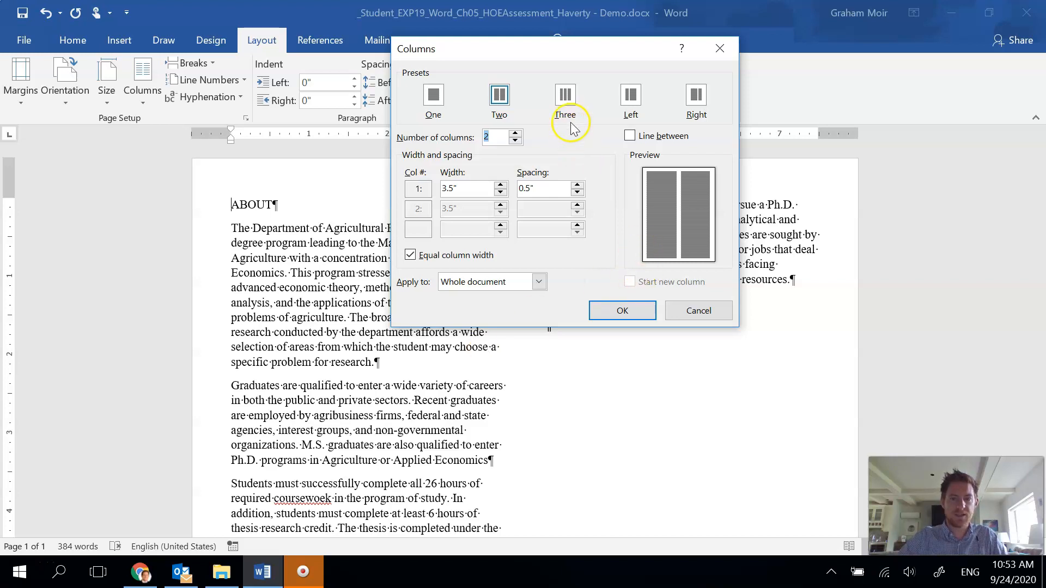
pyautogui.click(631, 136)
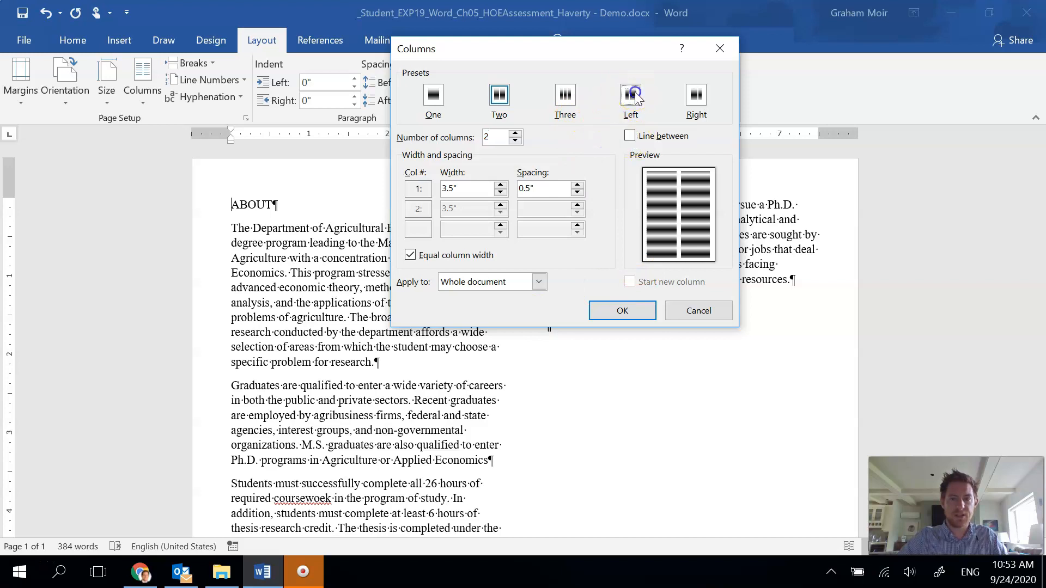
pyautogui.click(635, 97)
pyautogui.click(630, 136)
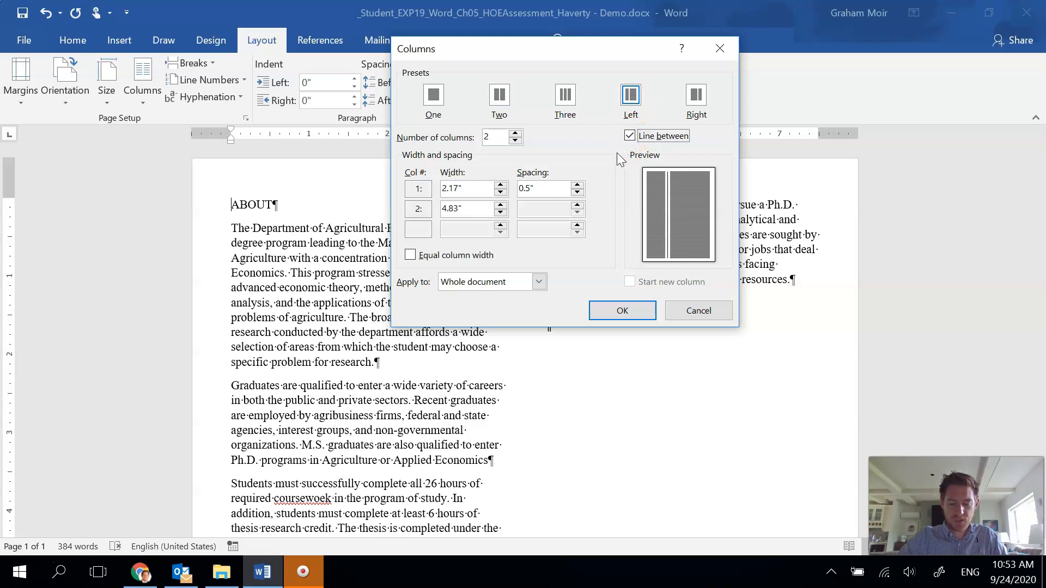
# Set the first column's width to 2.4" and the column spacing to 0.25", and apply the column settings.
pyautogui.click(500, 186)
pyautogui.click(500, 185)
pyautogui.click(500, 185)
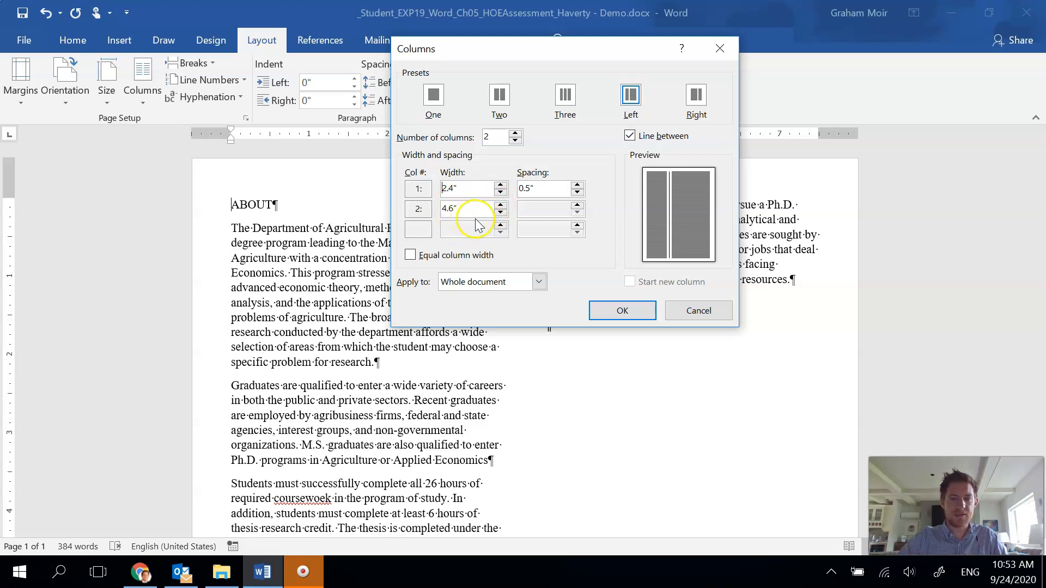
pyautogui.click(538, 192)
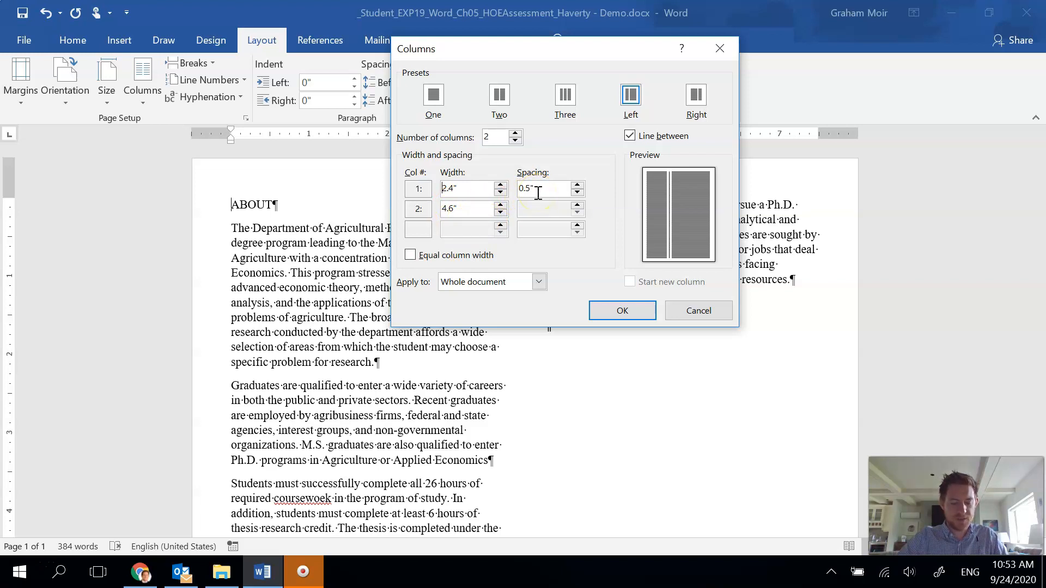
pyautogui.click(526, 188)
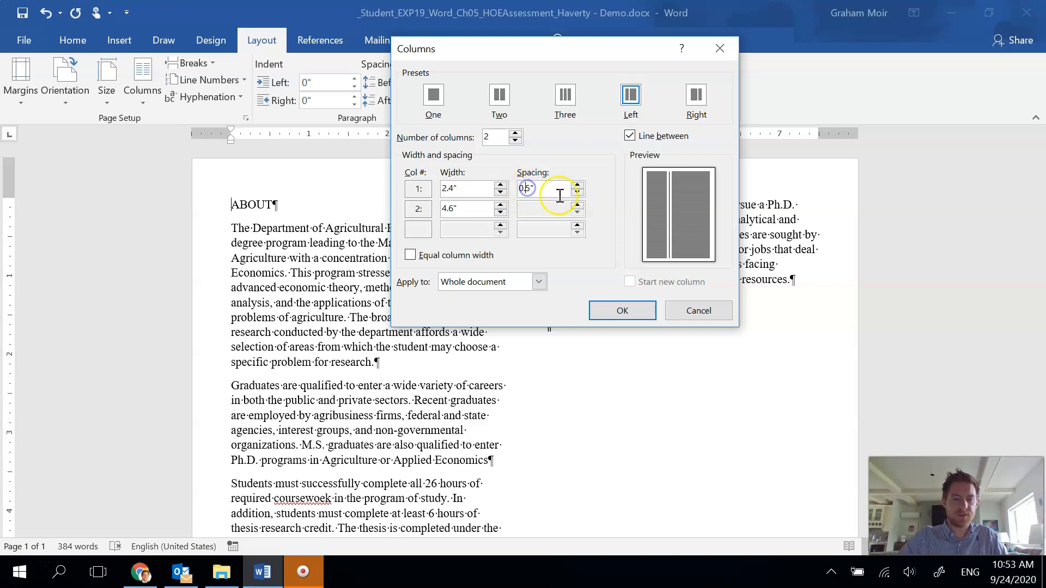
pyautogui.write('2')
pyautogui.press('Tab')
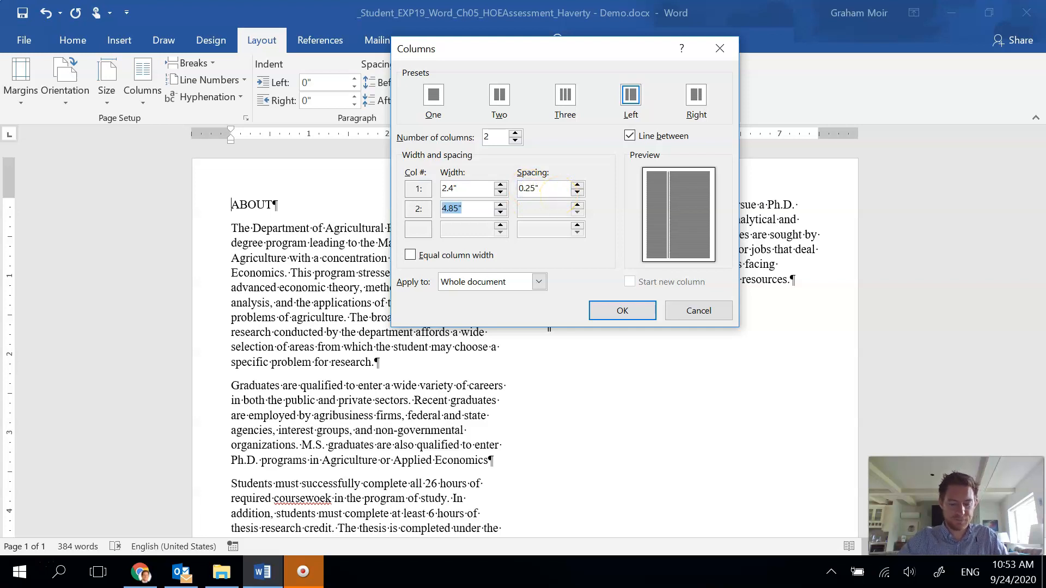
pyautogui.click(623, 314)
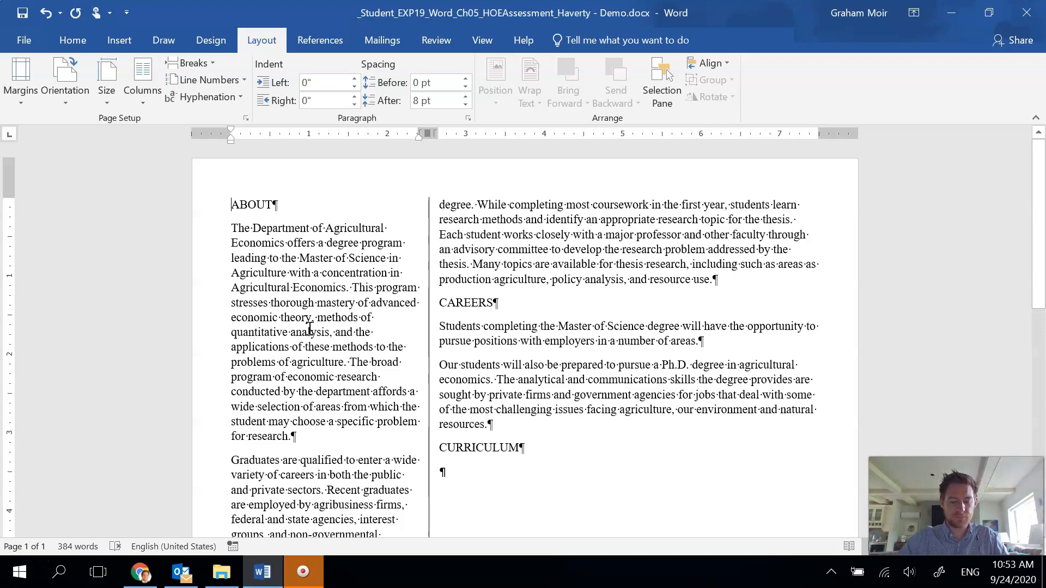
# Insert a continuous section break at the empty paragraph below the CURRICULUM heading.
pyautogui.click(301, 324)
pyautogui.scroll(-5, 302, 324)
pyautogui.click(424, 280)
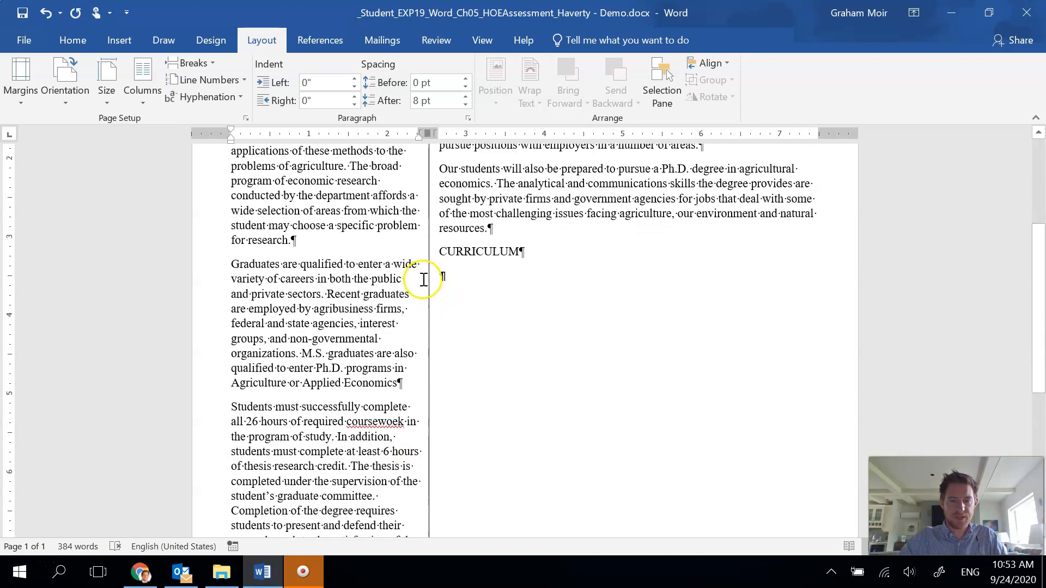
pyautogui.click(437, 276)
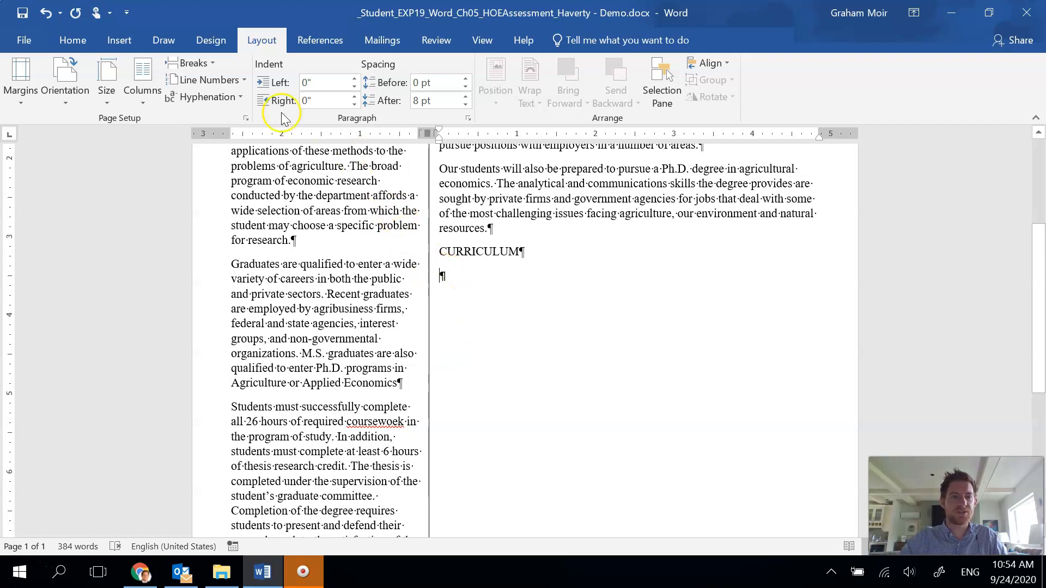
pyautogui.click(212, 64)
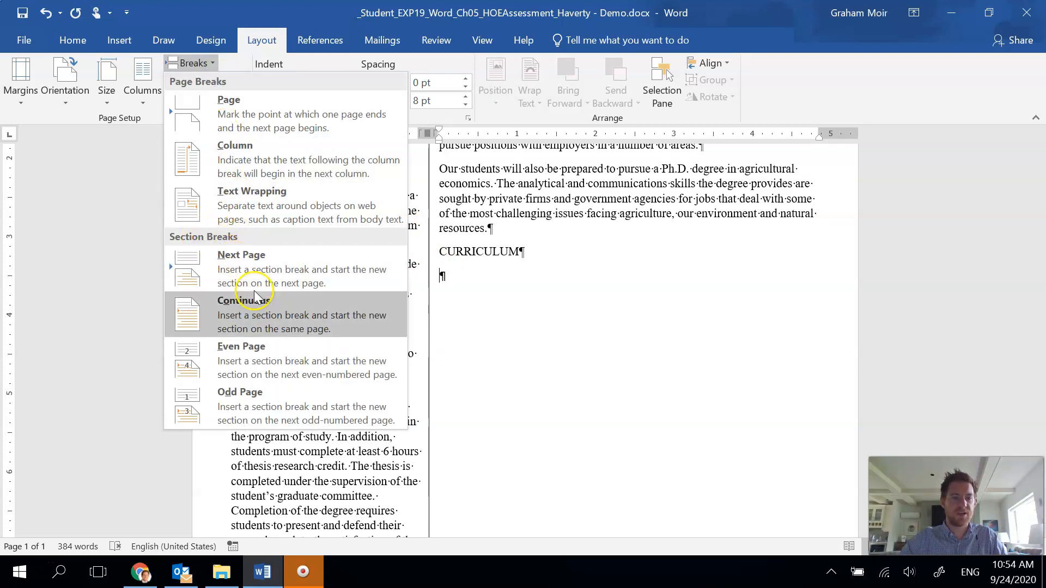
pyautogui.click(349, 316)
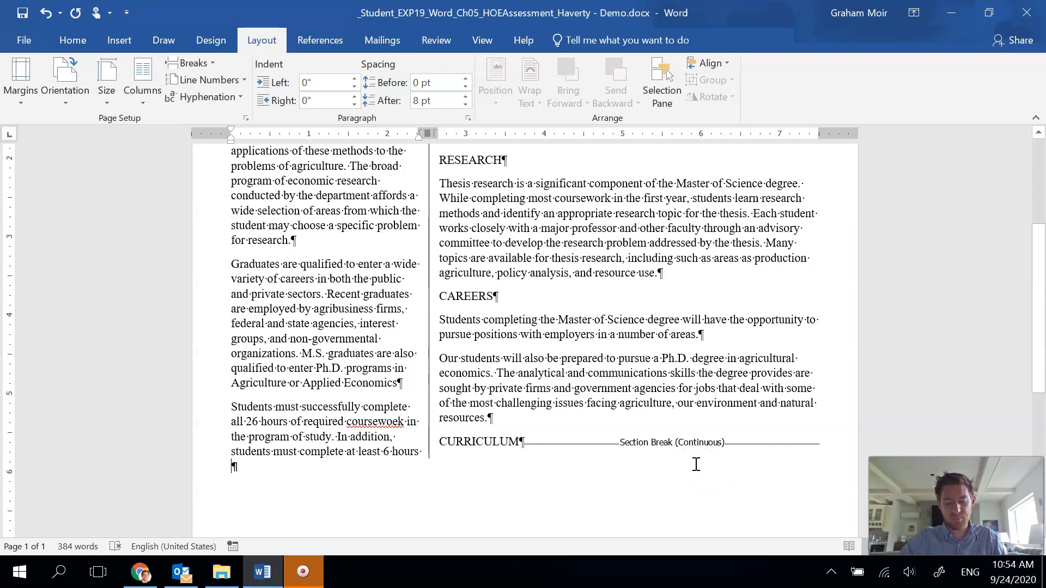
# Format the ABOUT heading in the Elephant font at 22 pt and bold.
pyautogui.scroll(5, 248, 248)
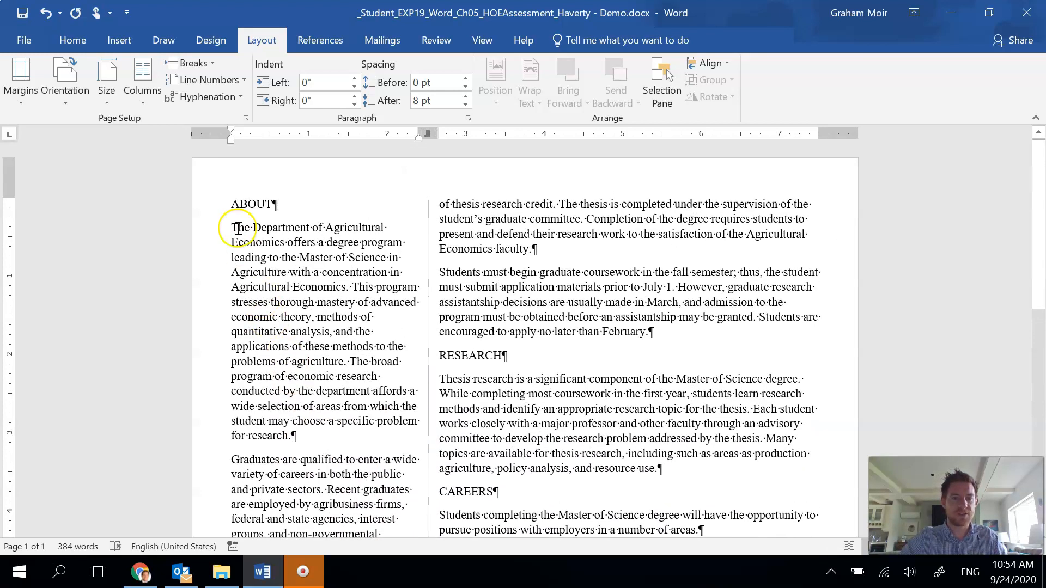
pyautogui.moveTo(231, 205); pyautogui.dragTo(271, 202)
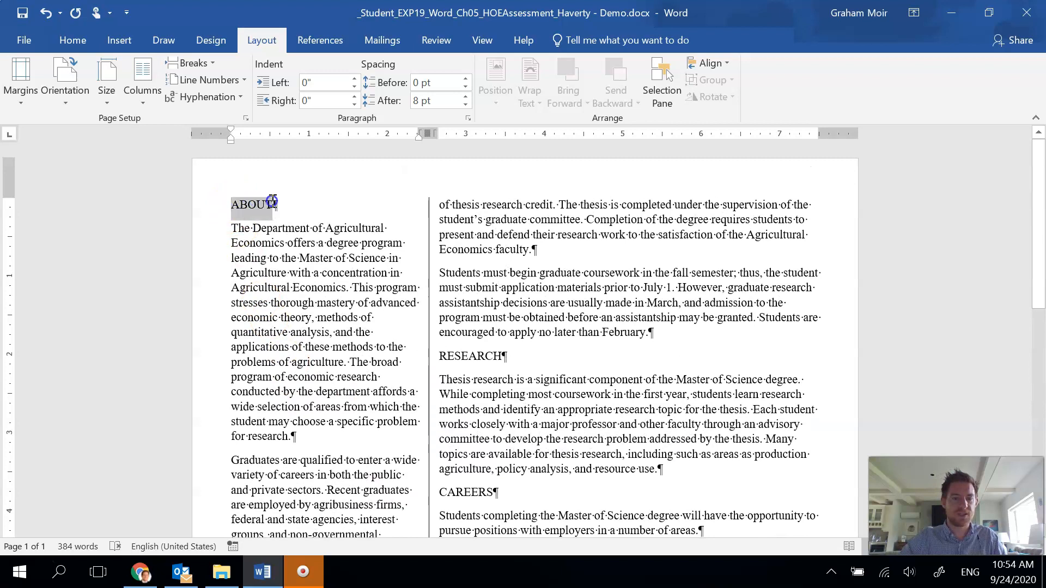
pyautogui.click(72, 40)
pyautogui.click(171, 66)
pyautogui.write('ephant')
pyautogui.press('Tab')
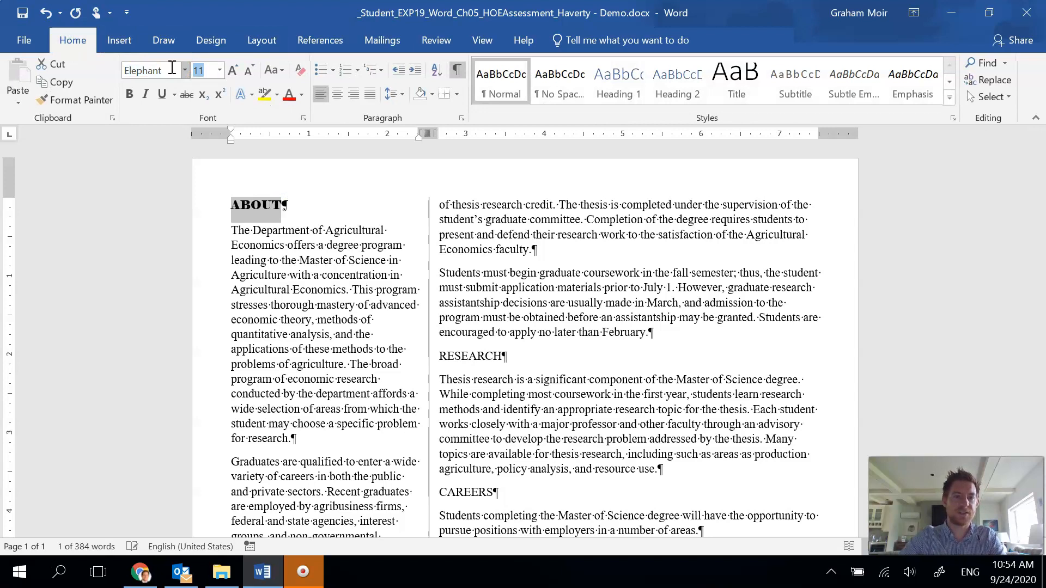
pyautogui.write('22')
pyautogui.press('Return')
pyautogui.click(129, 94)
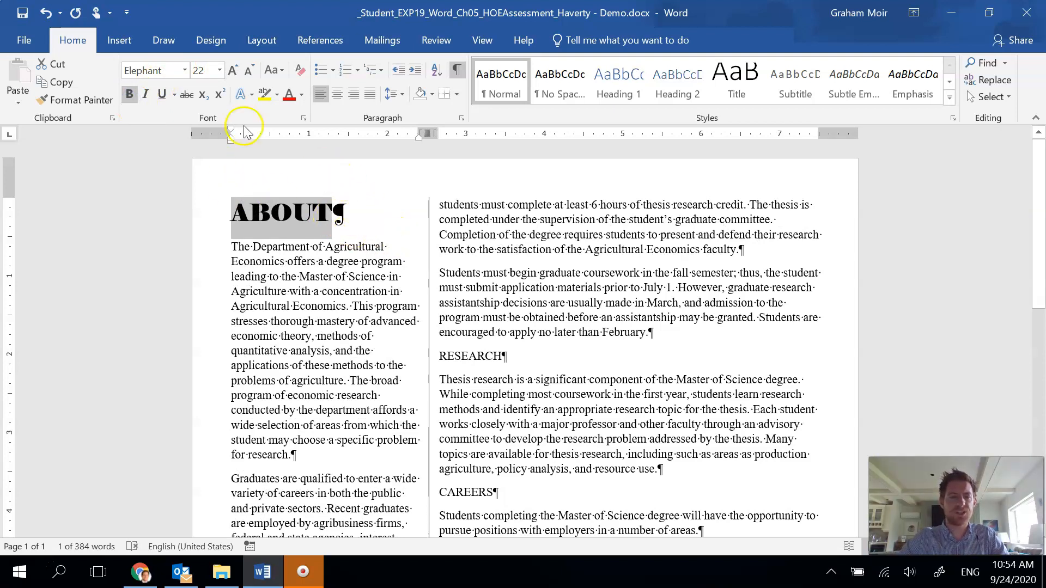
pyautogui.click(94, 103)
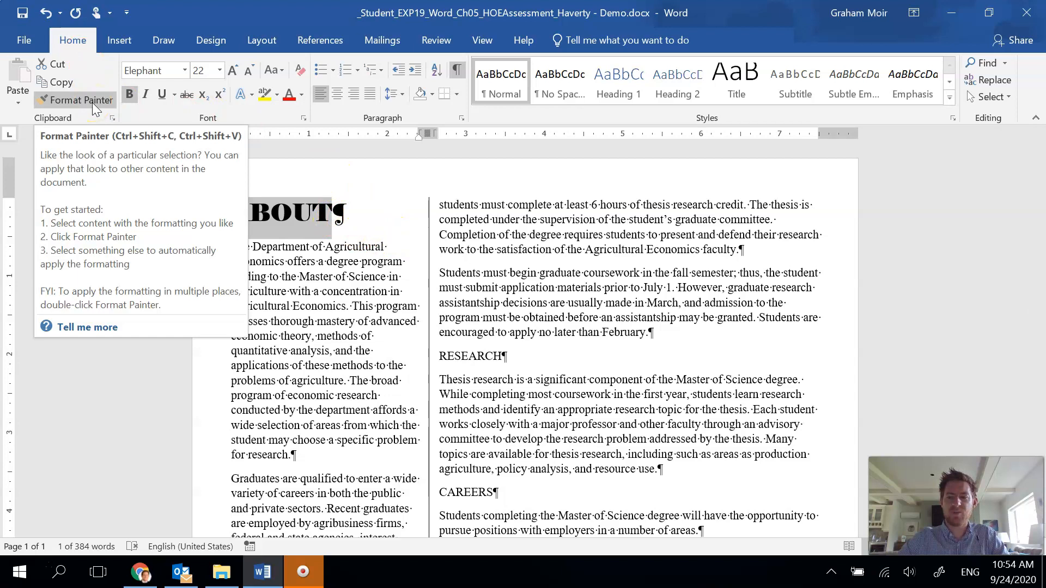
pyautogui.click(332, 239)
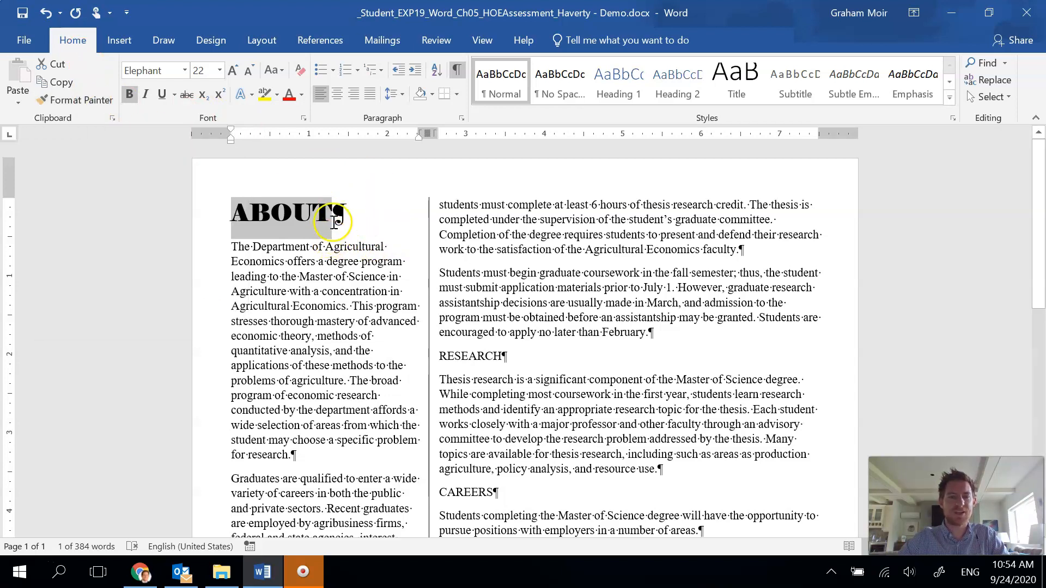
pyautogui.click(330, 213)
# Copy the ABOUT heading's formatting, paragraph mark included, to the RESEARCH, CAREERS and CURRICULUM headings with Format Painter.
pyautogui.moveTo(332, 213); pyautogui.dragTo(235, 212)
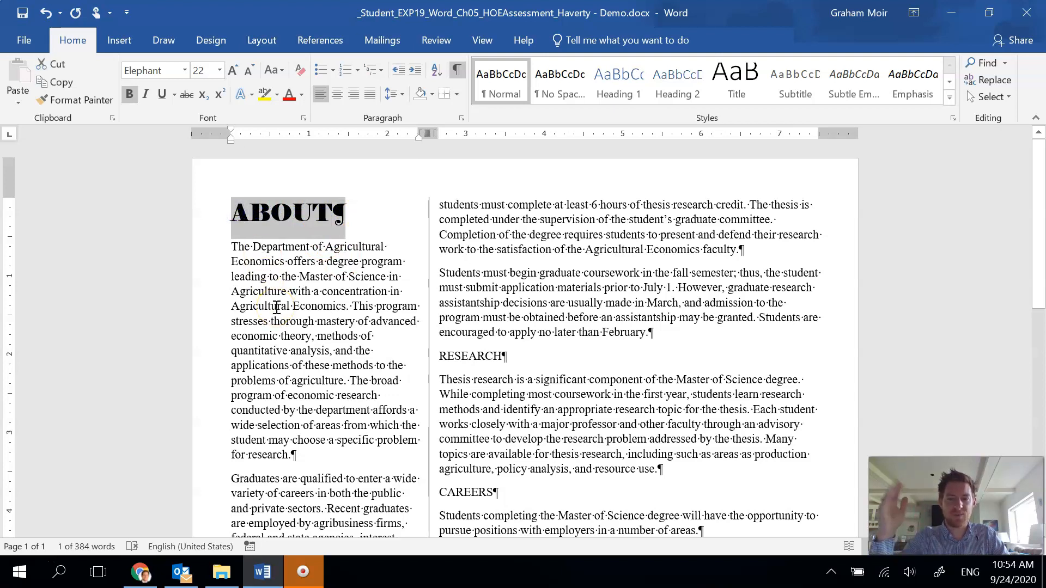
pyautogui.click(81, 100)
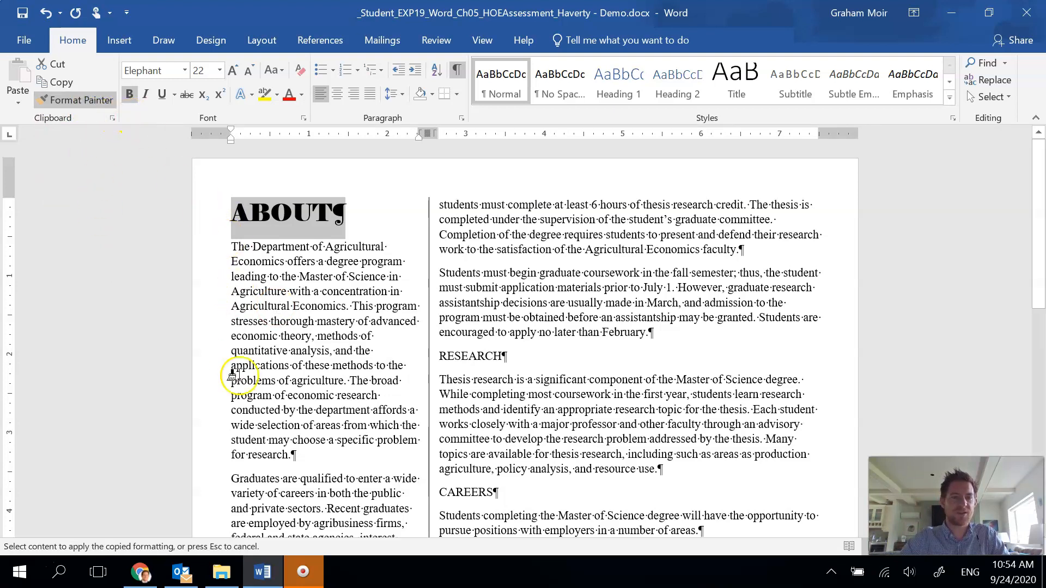
pyautogui.scroll(-3, 244, 374)
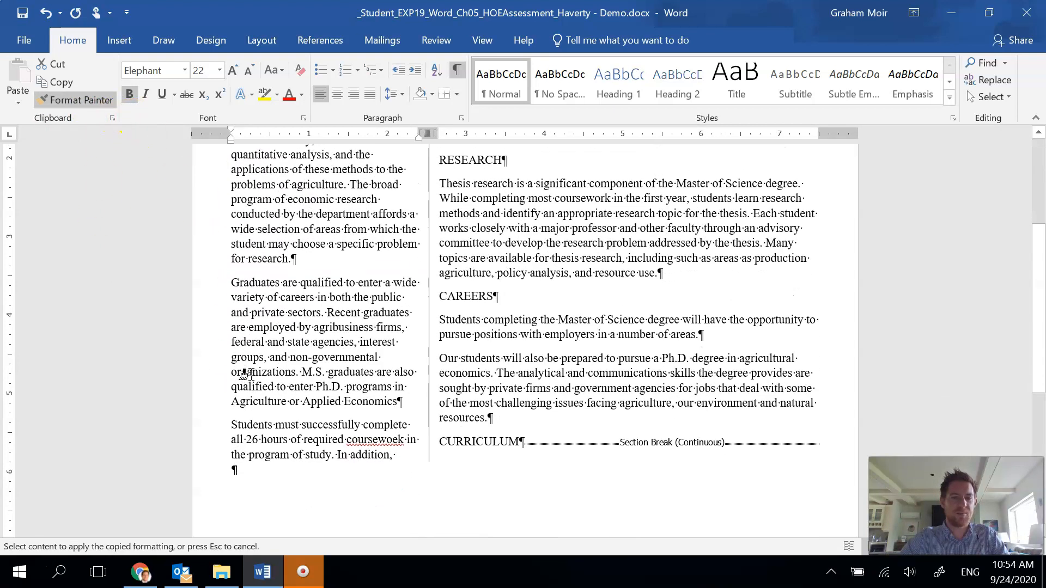
pyautogui.scroll(5, 256, 368)
pyautogui.moveTo(439, 356); pyautogui.dragTo(513, 354)
pyautogui.scroll(-2, 425, 447)
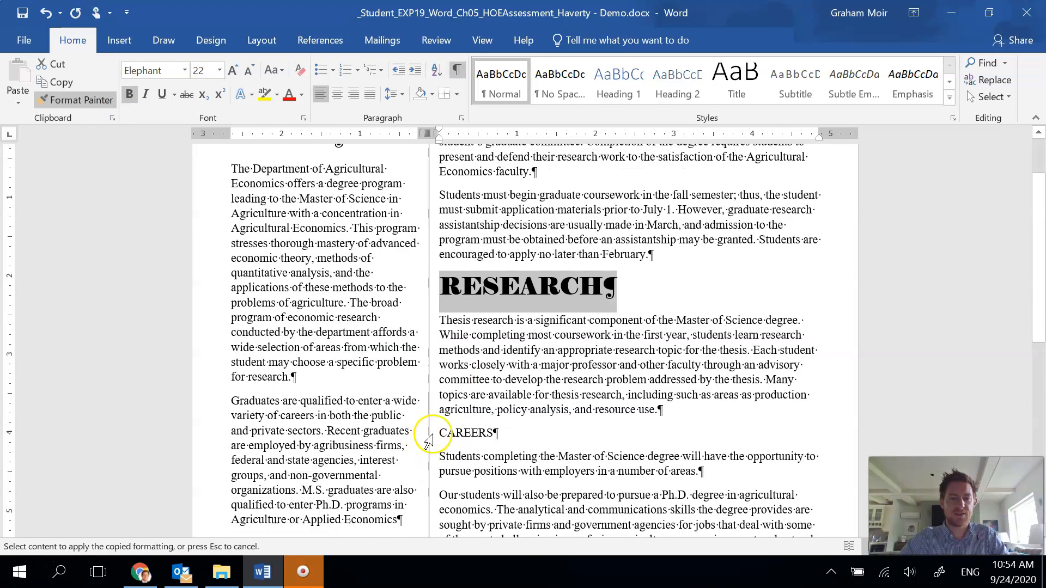
pyautogui.moveTo(439, 432); pyautogui.dragTo(493, 431)
pyautogui.scroll(-3, 457, 381)
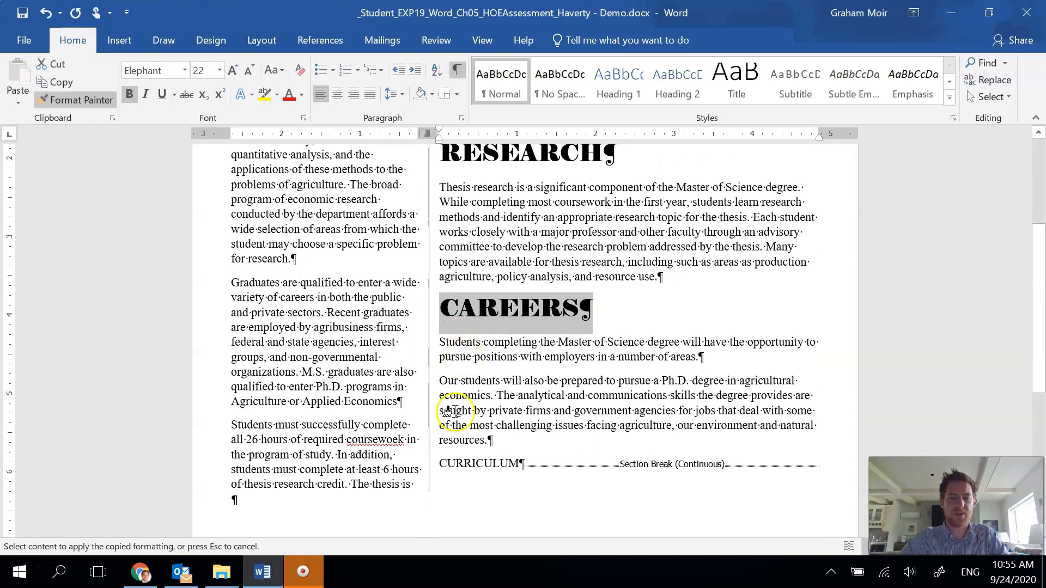
pyautogui.moveTo(443, 464); pyautogui.dragTo(523, 463)
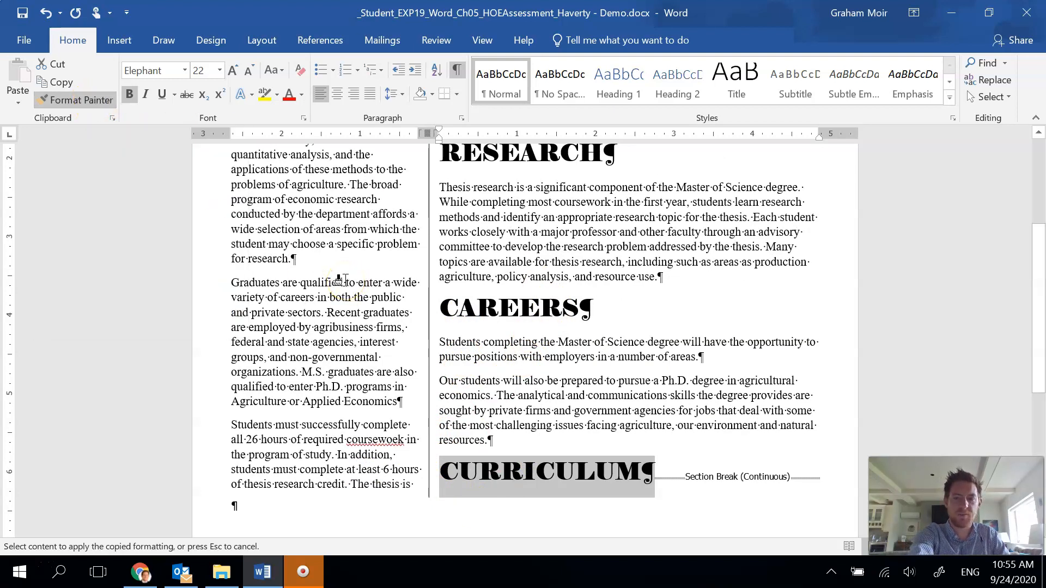
pyautogui.click(494, 248)
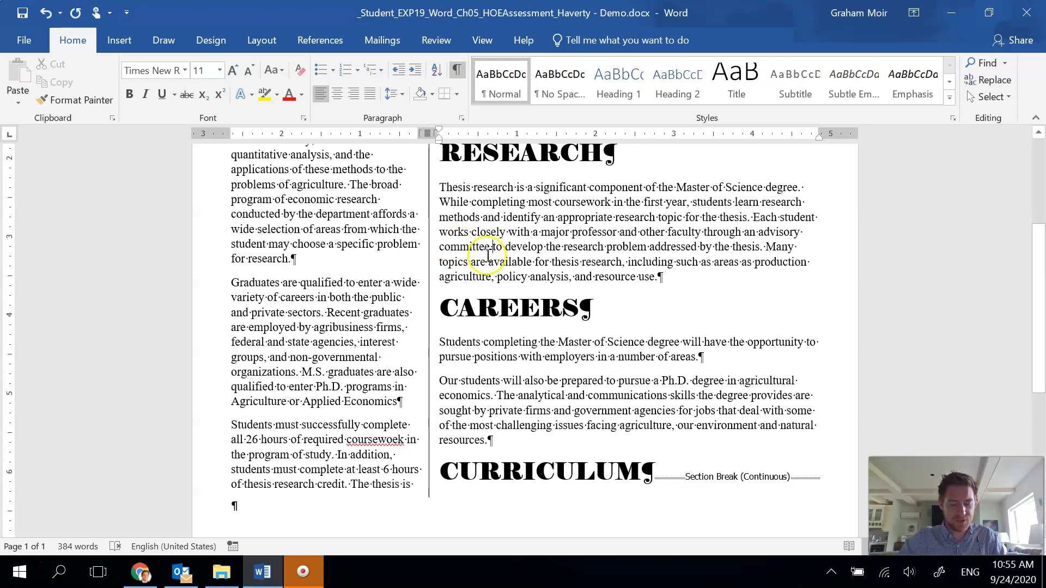
# Insert a continuous section break directly before the ABOUT heading.
pyautogui.scroll(5, 483, 266)
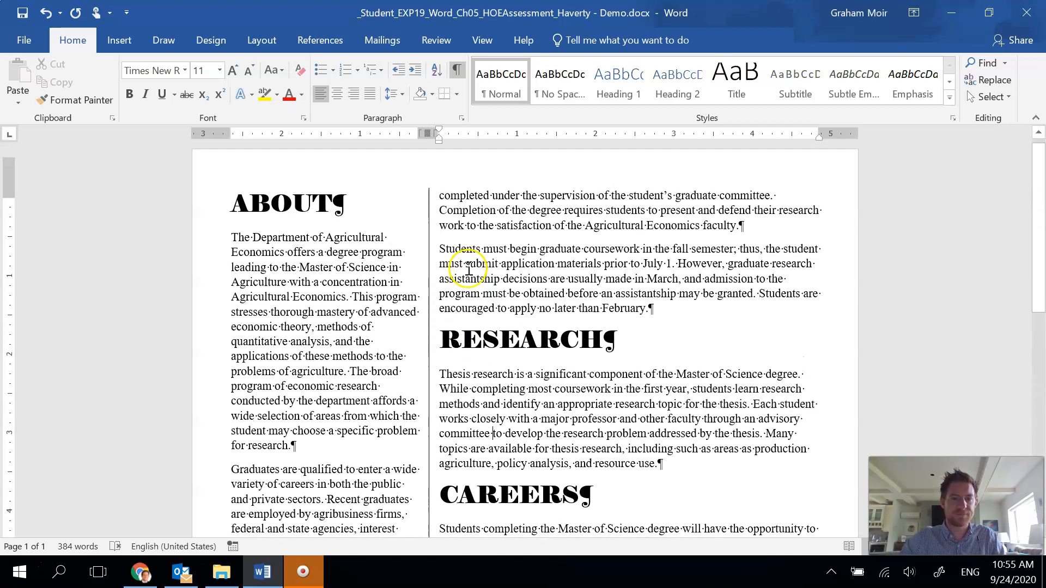
pyautogui.click(225, 220)
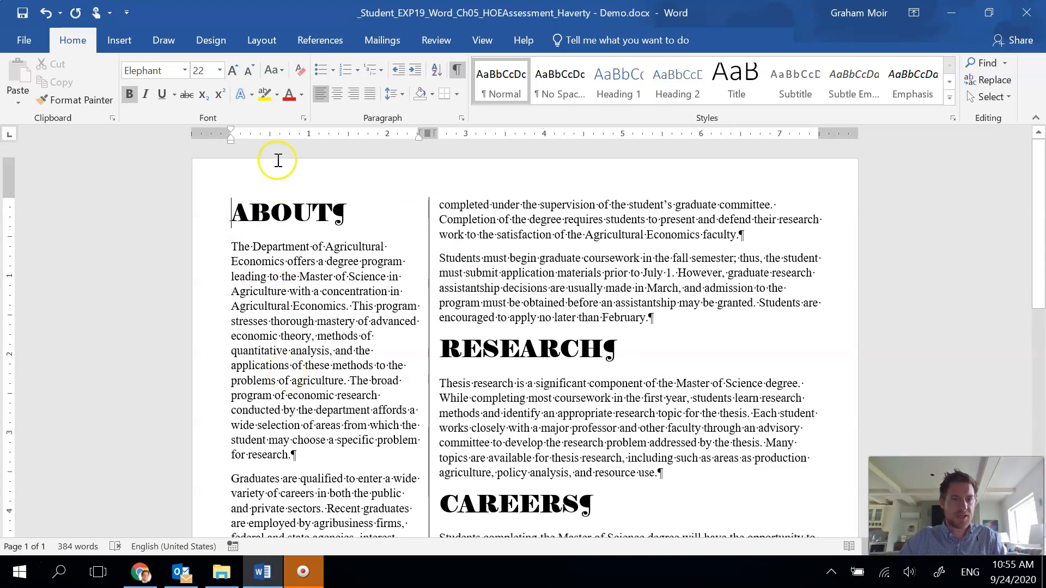
pyautogui.click(255, 43)
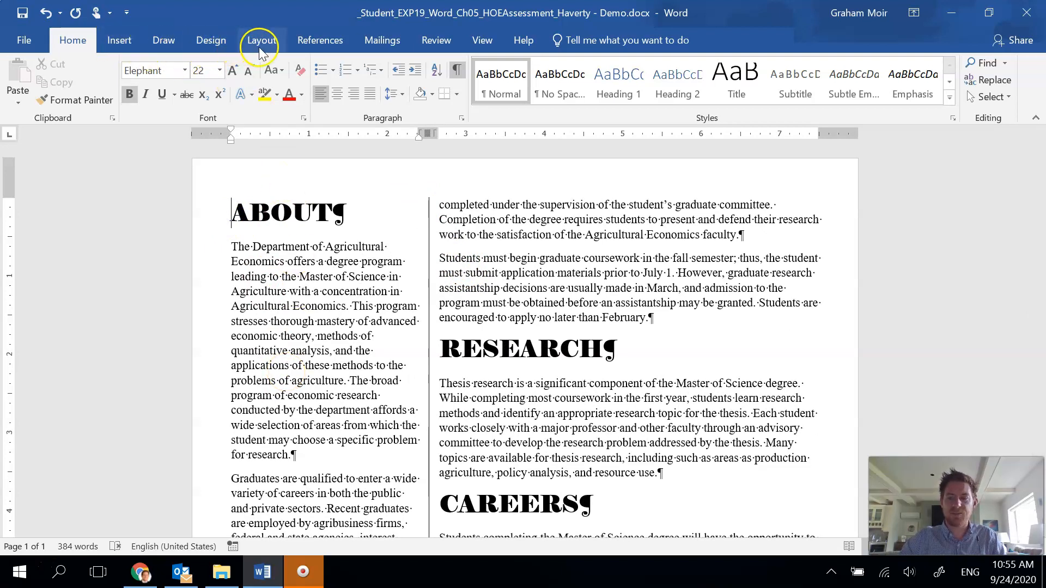
pyautogui.click(209, 69)
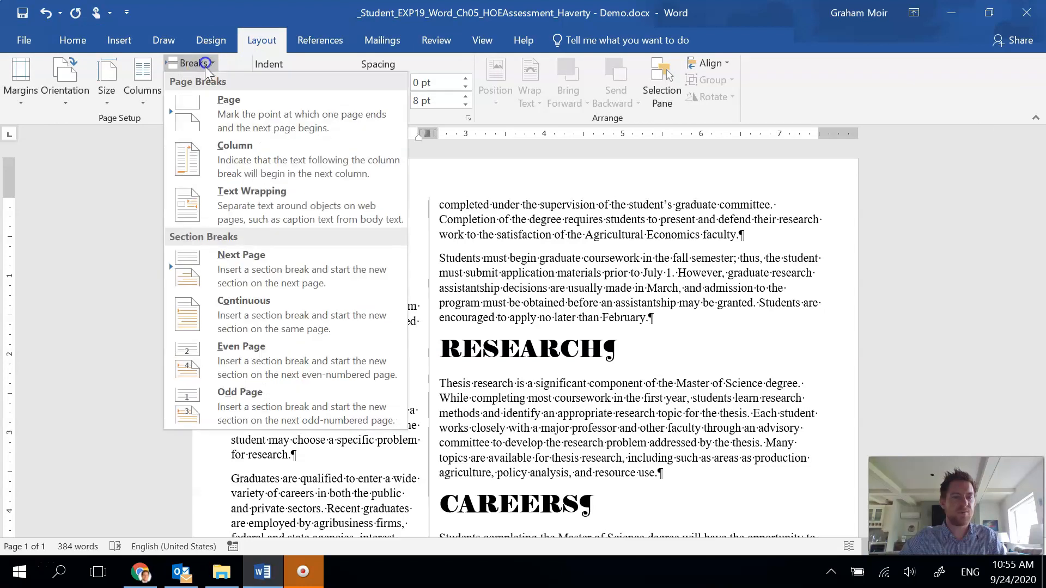
pyautogui.click(266, 314)
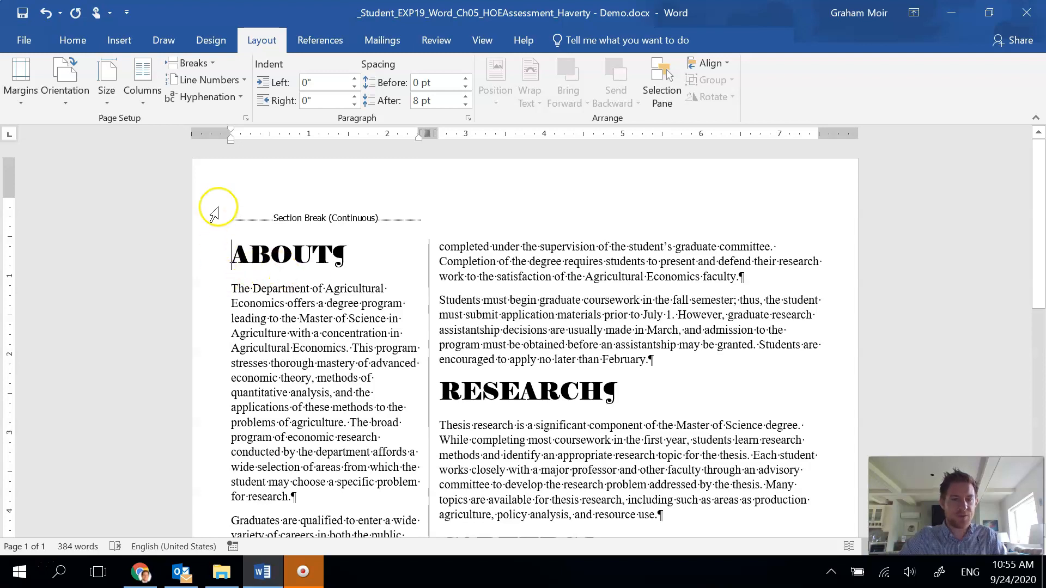
# Set the new section above the ABOUT heading to one column and enter the title "Haverty University" there.
pyautogui.click(229, 217)
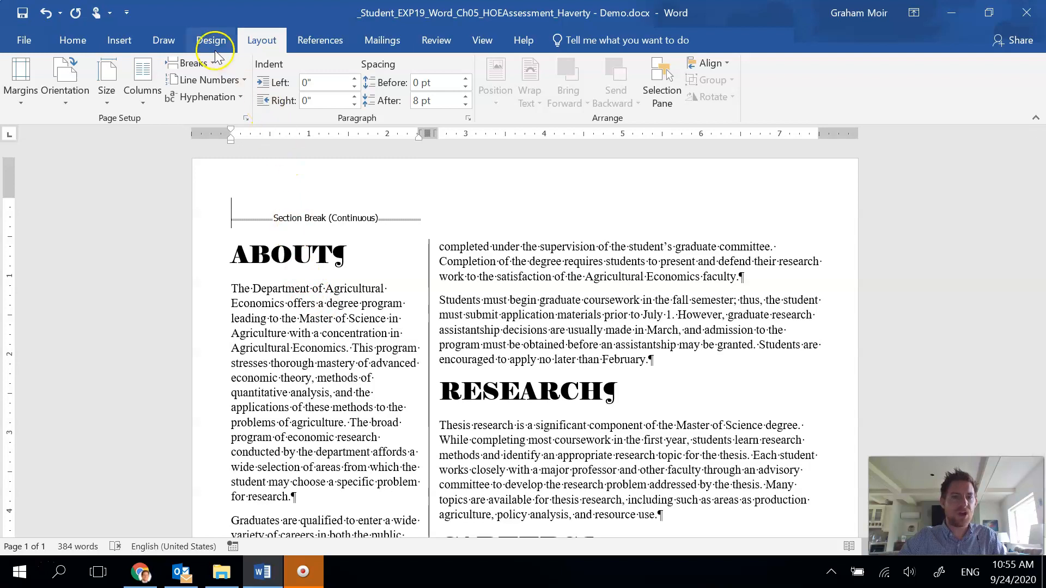
pyautogui.click(144, 98)
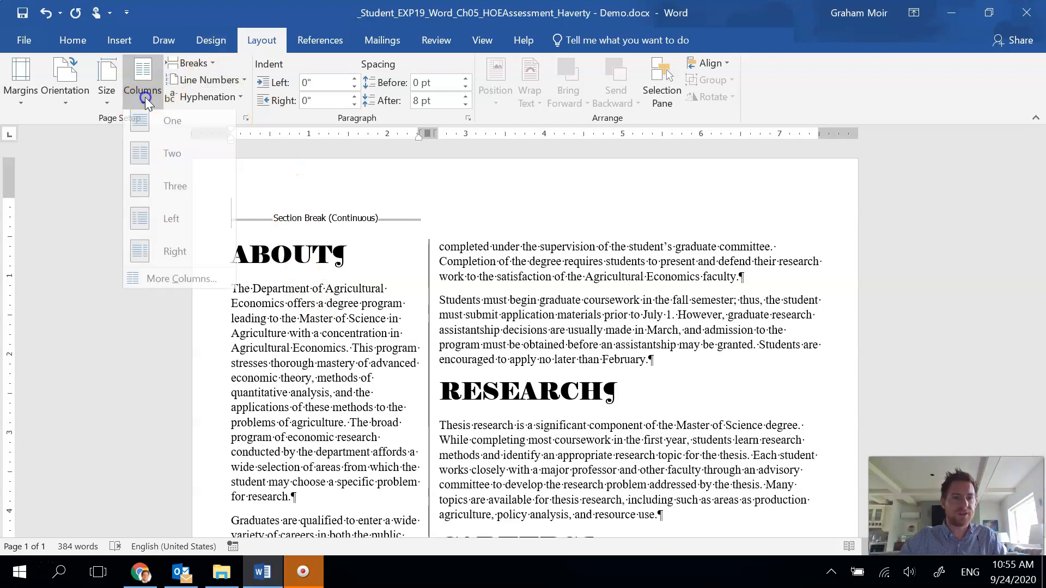
pyautogui.click(166, 121)
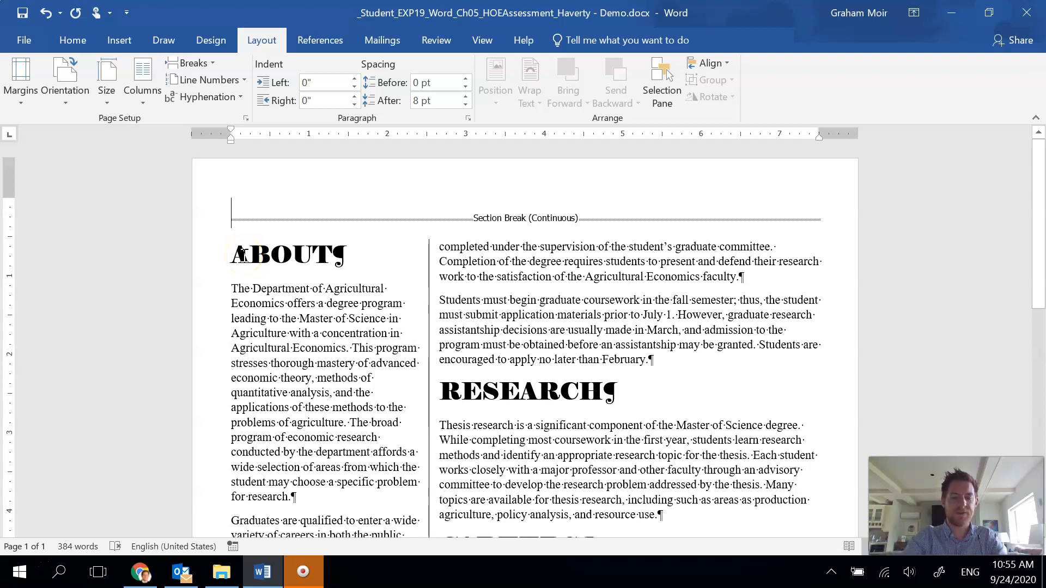
pyautogui.write('Haverty ')
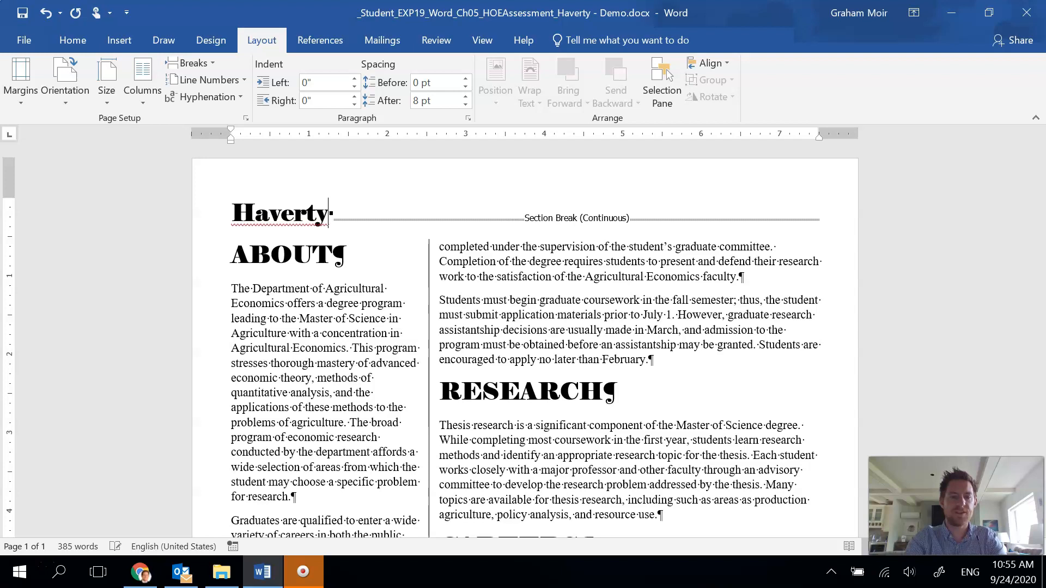
pyautogui.write('University')
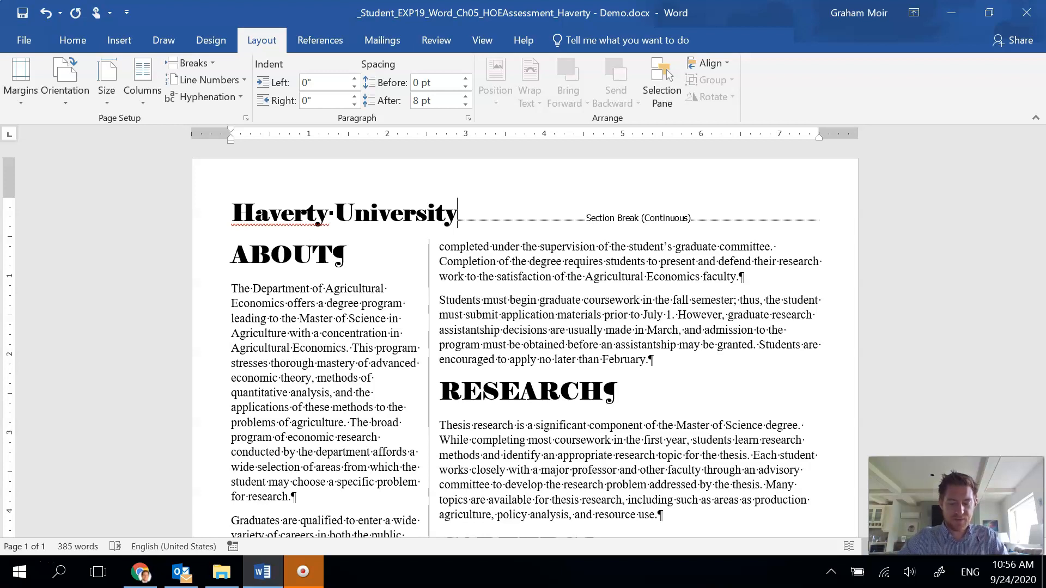
# Set the "Haverty University" title to 28 pt and center it.
pyautogui.moveTo(227, 207); pyautogui.dragTo(457, 211)
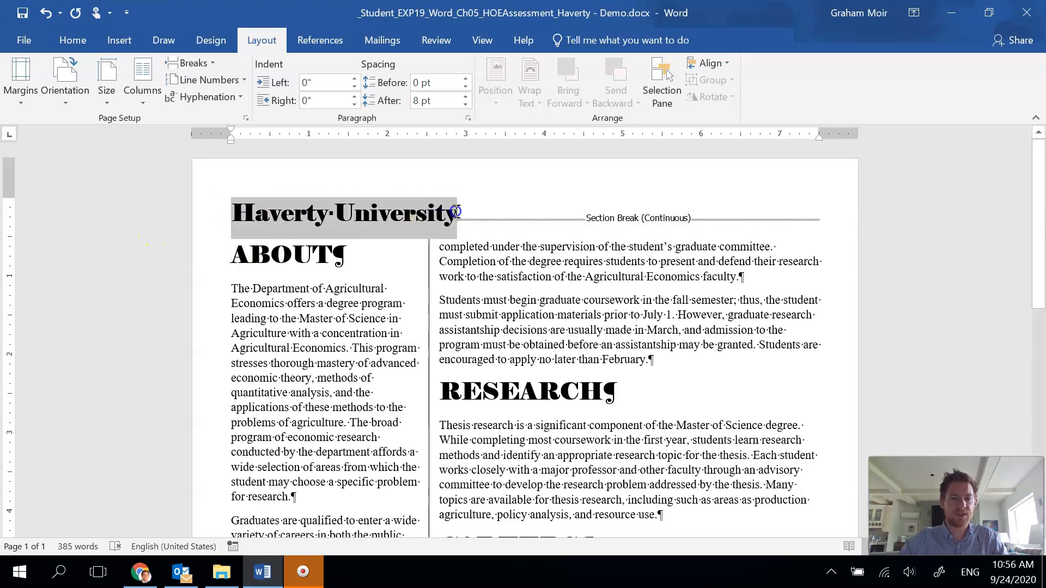
pyautogui.click(72, 40)
pyautogui.click(199, 71)
pyautogui.write('28')
pyautogui.press('Return')
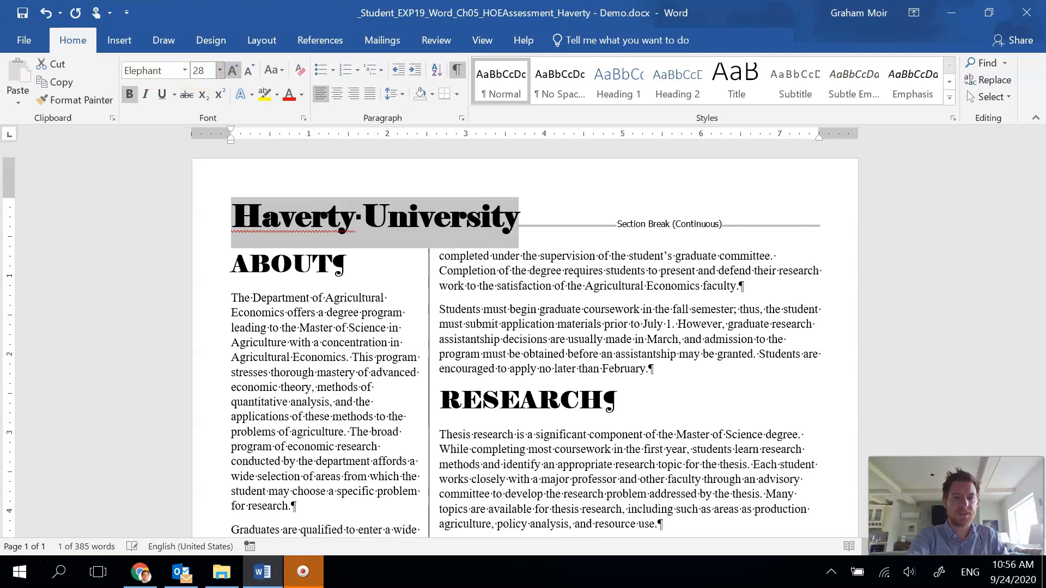
pyautogui.click(337, 95)
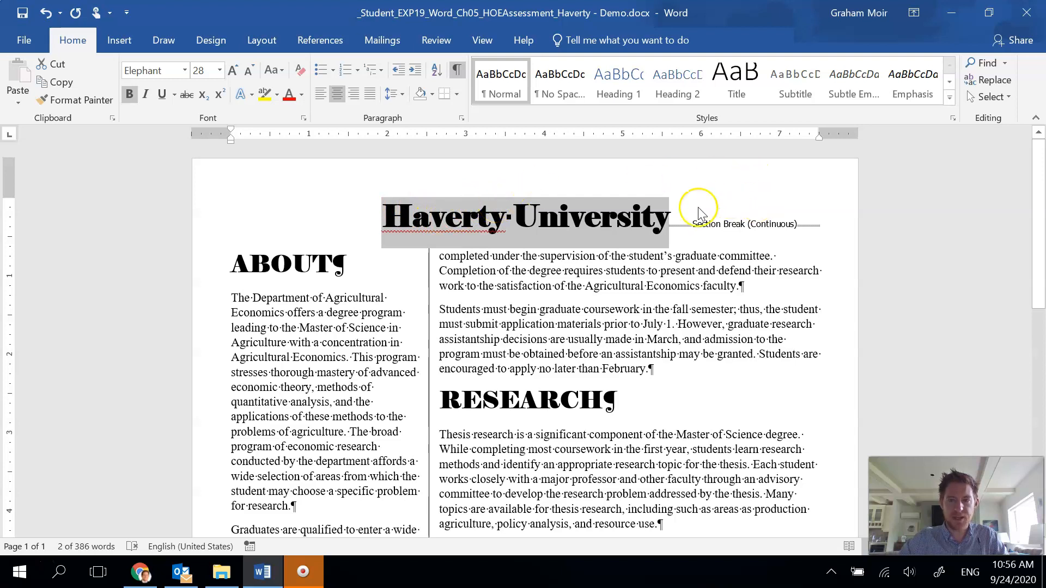
# Insert a table with two columns and one row on a new line below the "Haverty University" title.
pyautogui.click(670, 217)
pyautogui.press('Return')
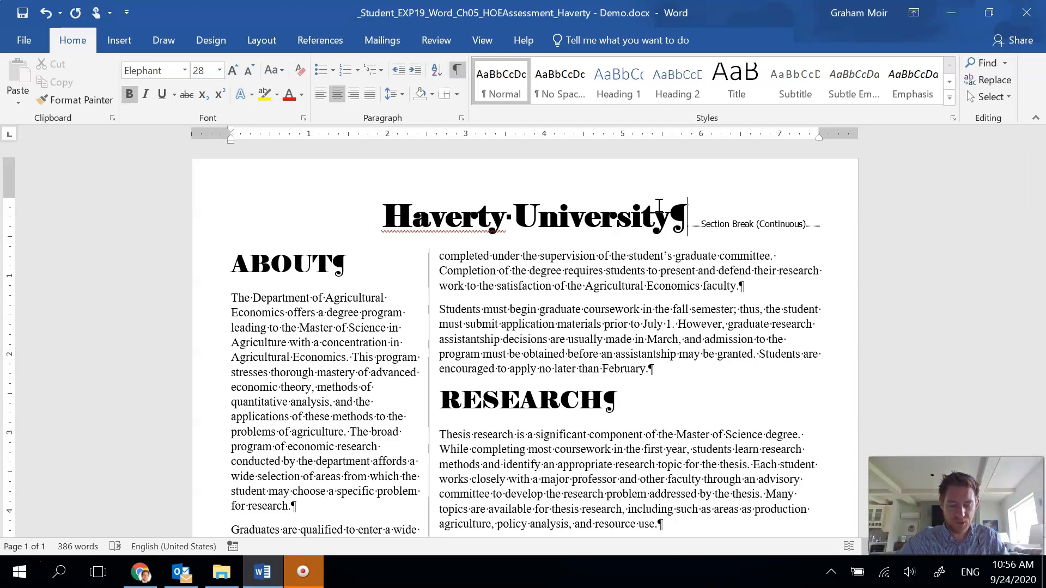
pyautogui.click(118, 44)
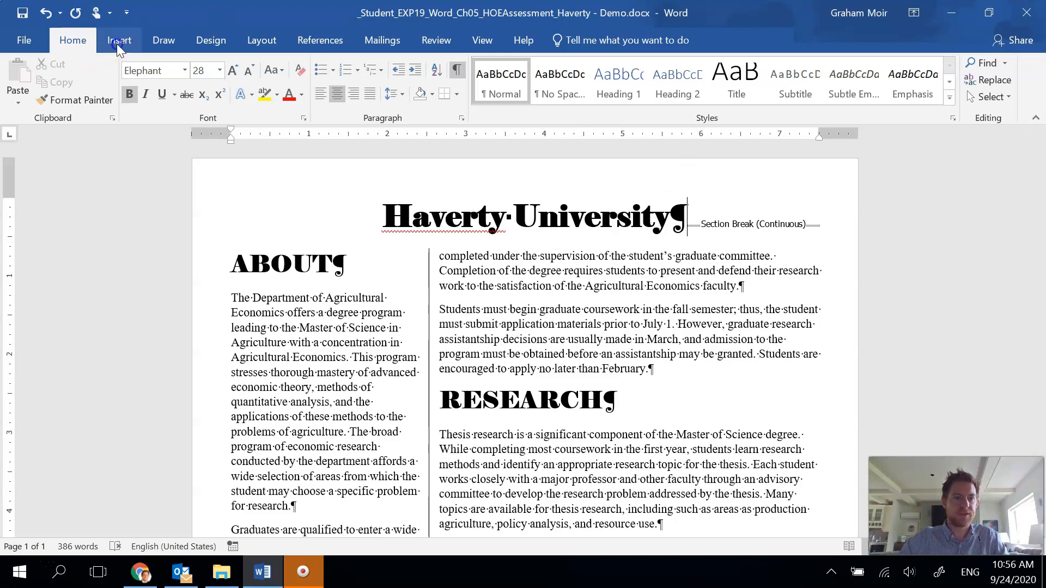
pyautogui.click(99, 88)
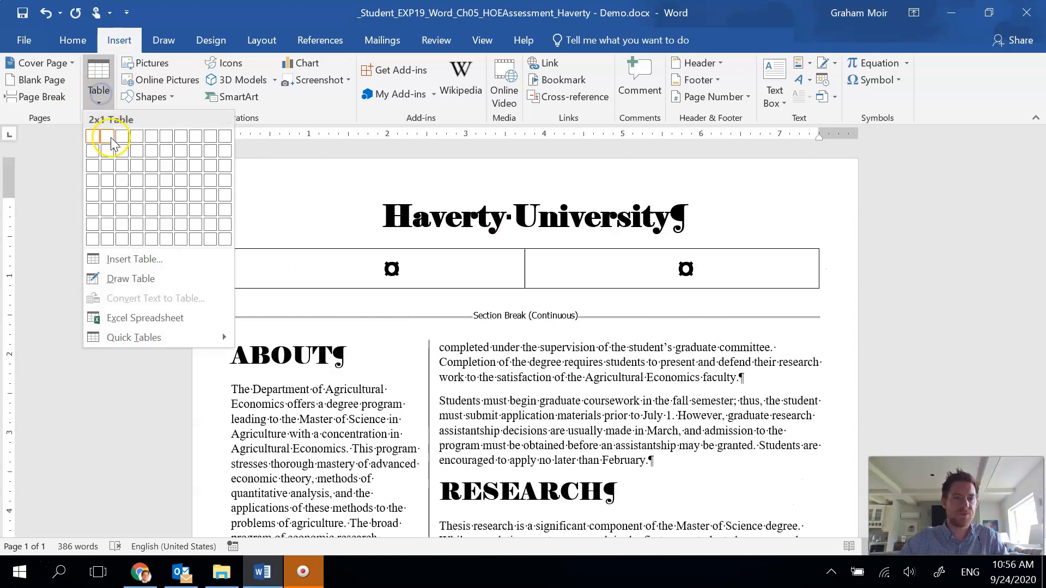
pyautogui.click(111, 139)
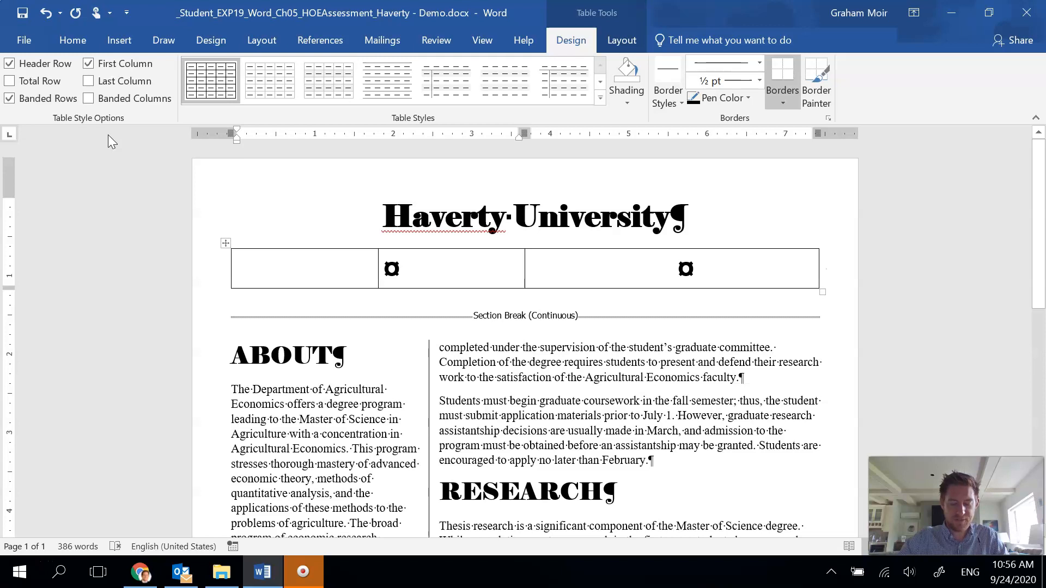
# Set the font of the whole table below the title to Arial Black at 11 pt.
pyautogui.click(226, 243)
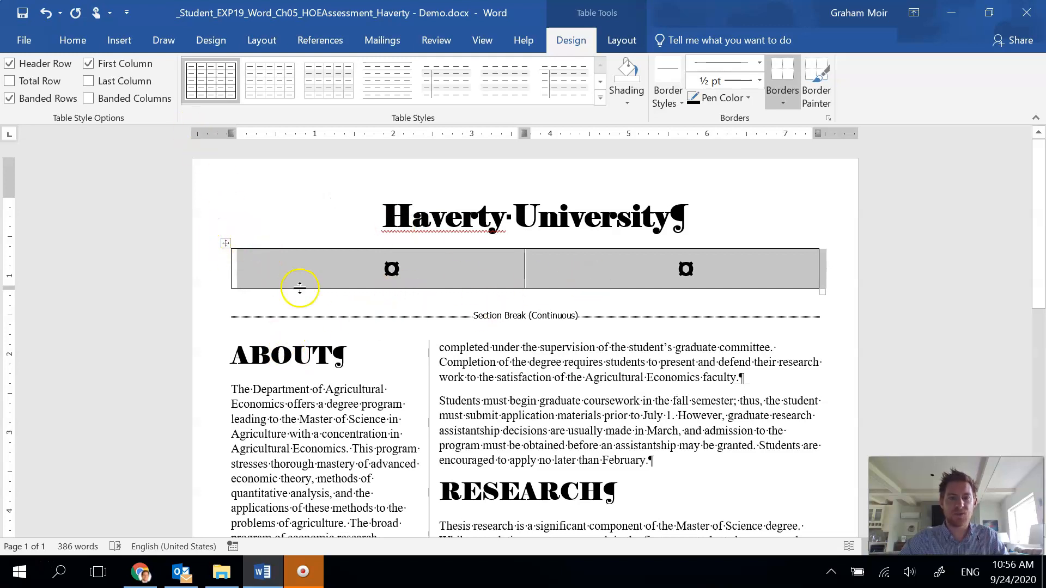
pyautogui.click(74, 41)
pyautogui.click(155, 69)
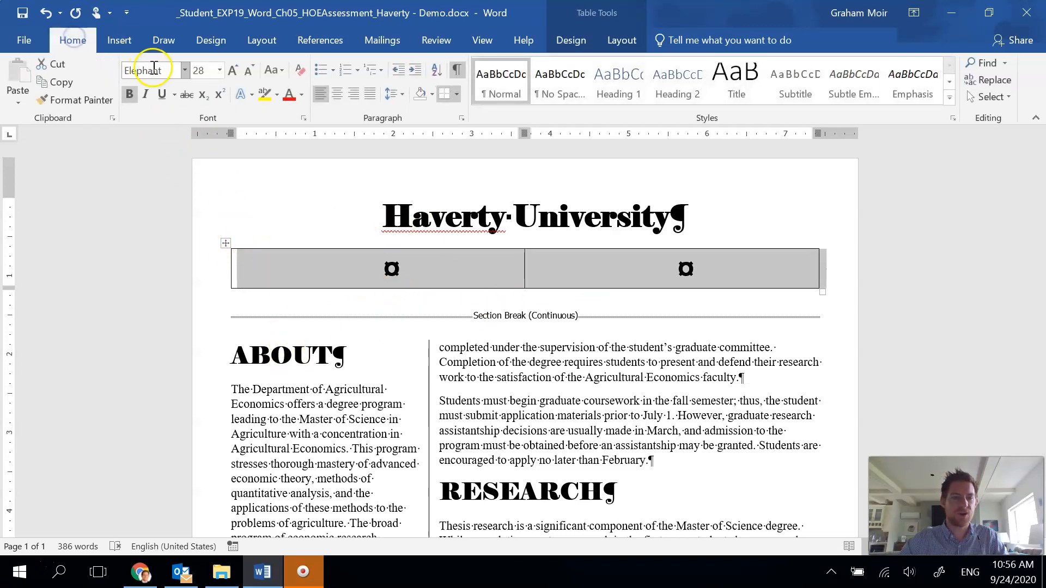
pyautogui.write('Arial Black')
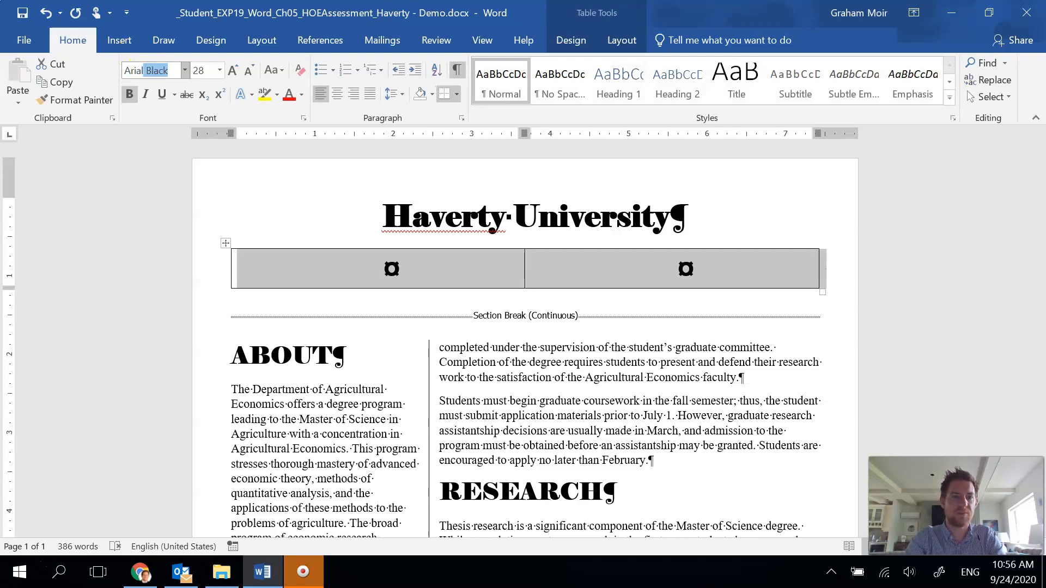
pyautogui.press('Tab')
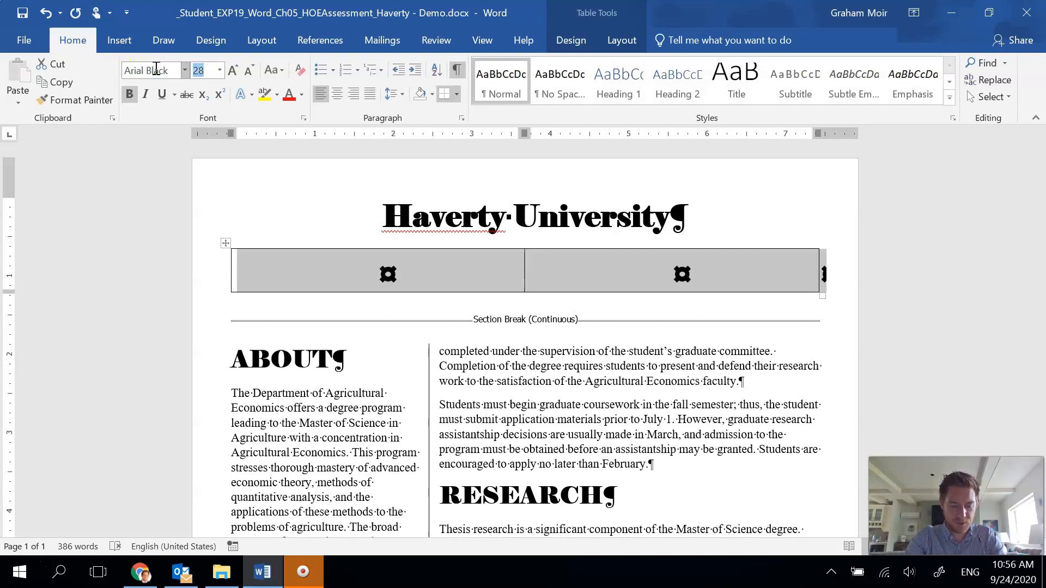
pyautogui.write('11')
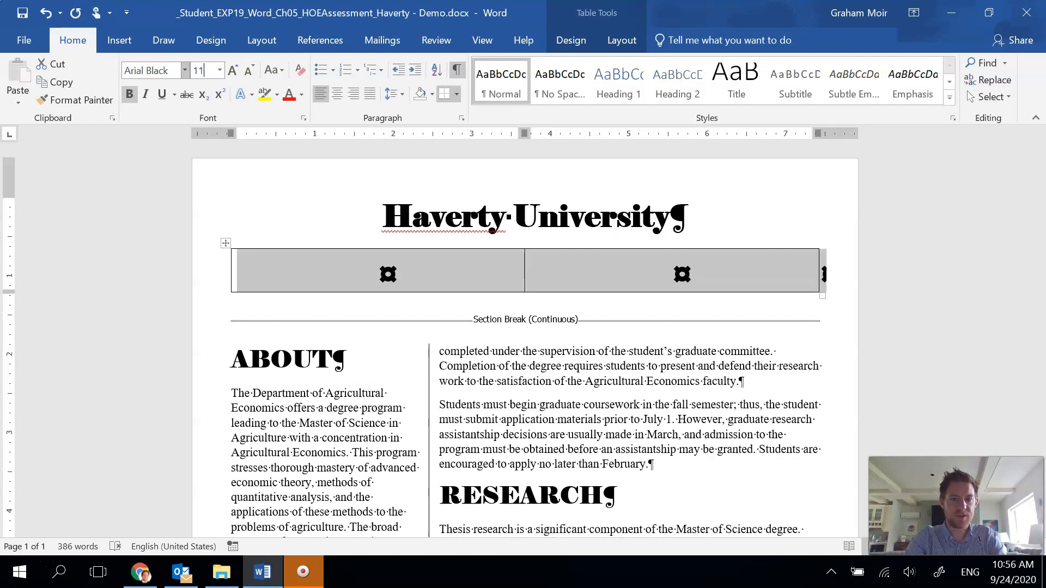
pyautogui.press('Return')
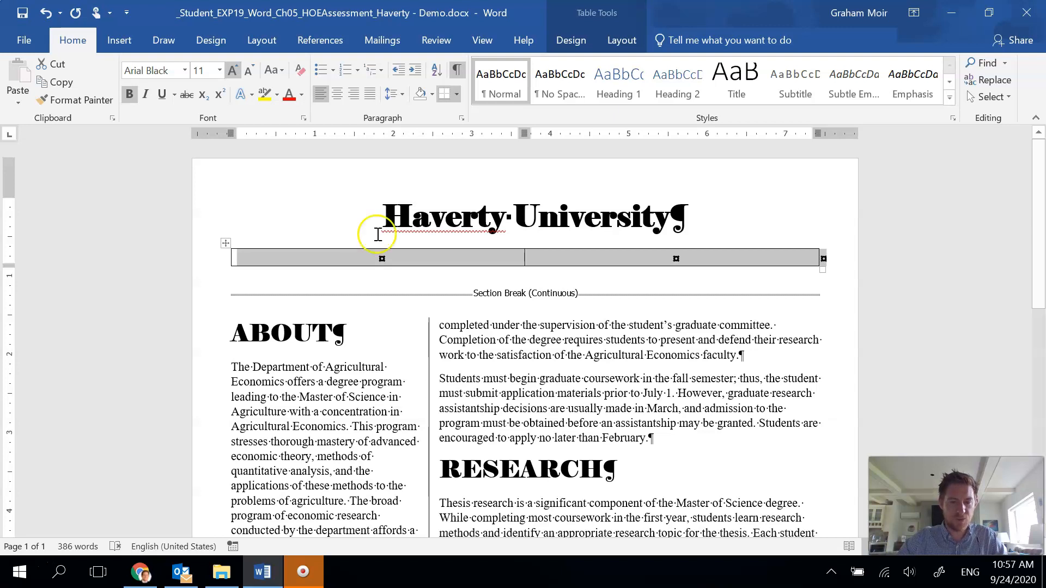
# Enter "College of Agriculture and Life Sciences" in the table's first cell and "MASTER OF SCIENCE IN AGRICULTURE" in the second.
pyautogui.click(376, 256)
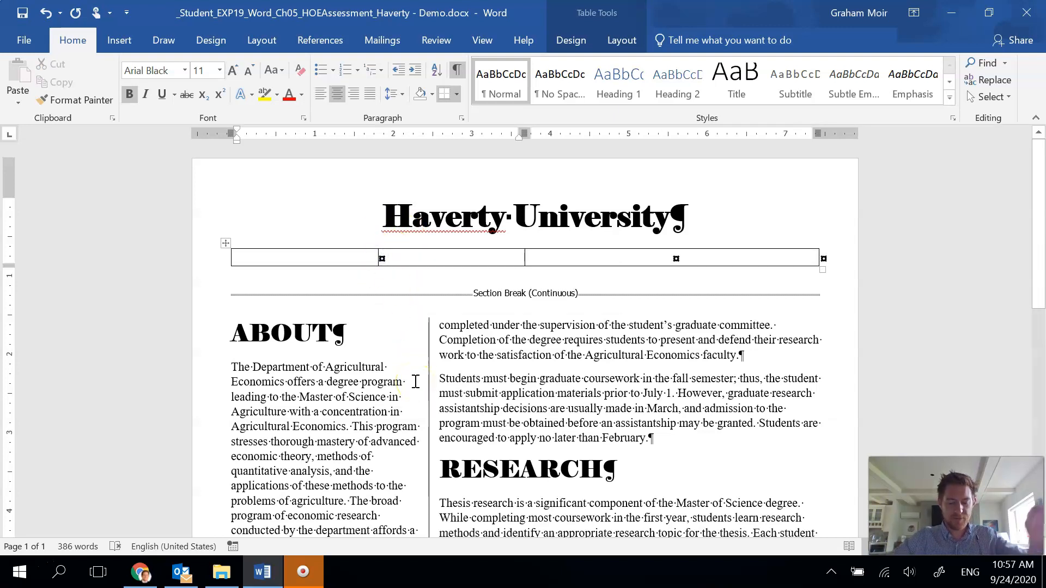
pyautogui.write('Colleg')
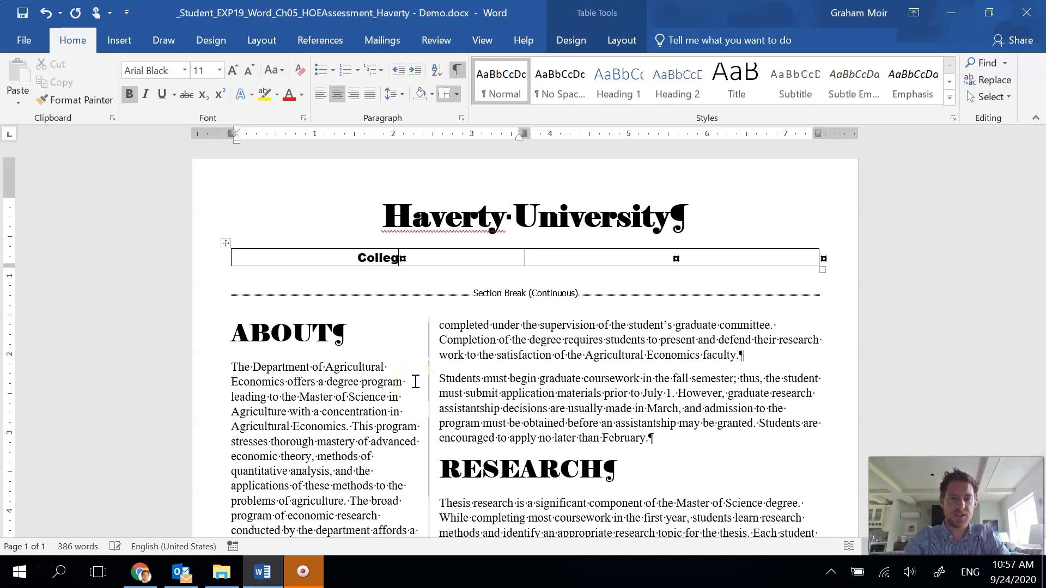
pyautogui.write('e of Agricu')
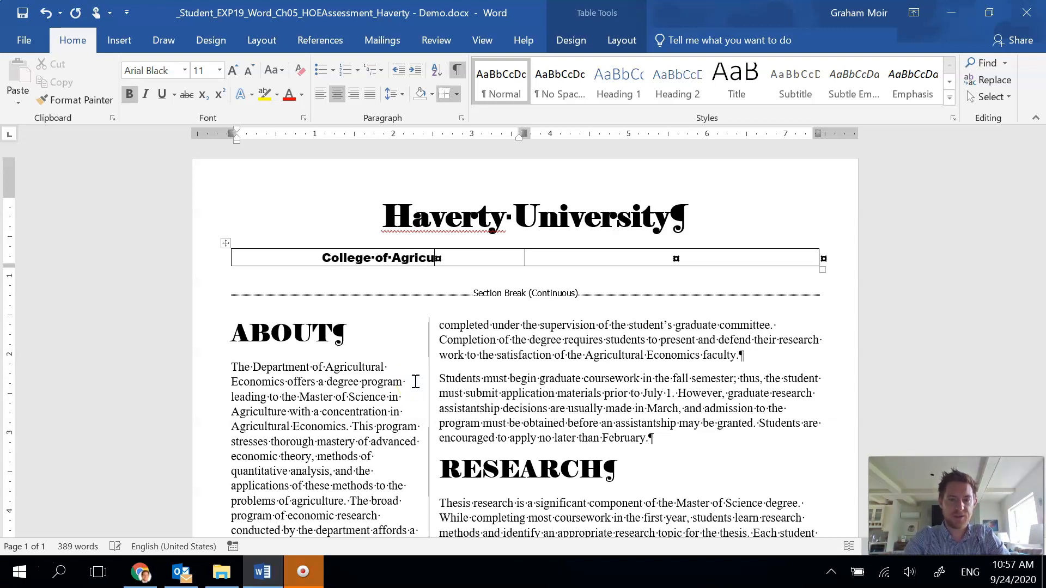
pyautogui.write('lture and')
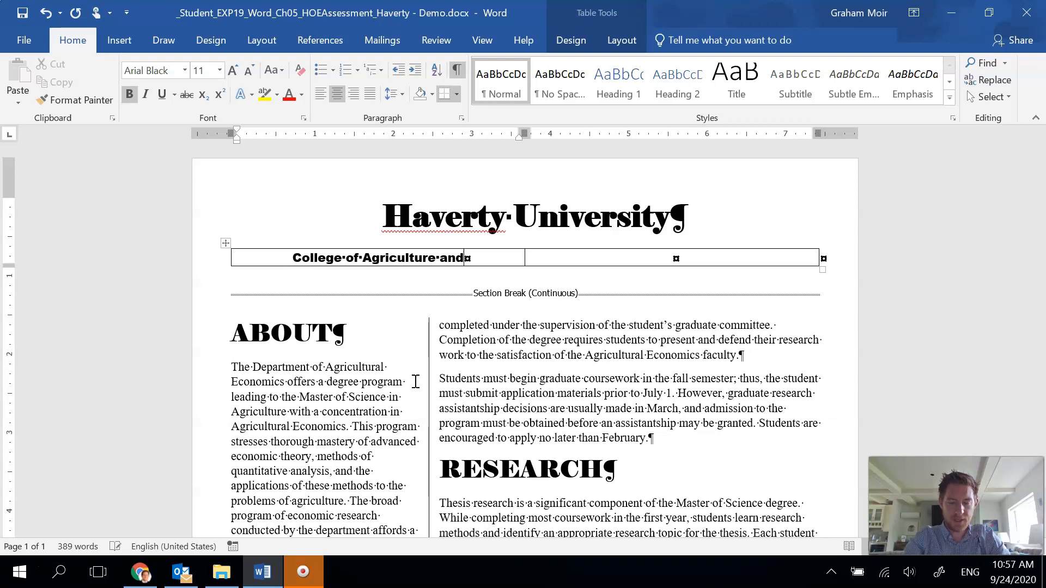
pyautogui.write(' Life Sciences')
pyautogui.press('Tab')
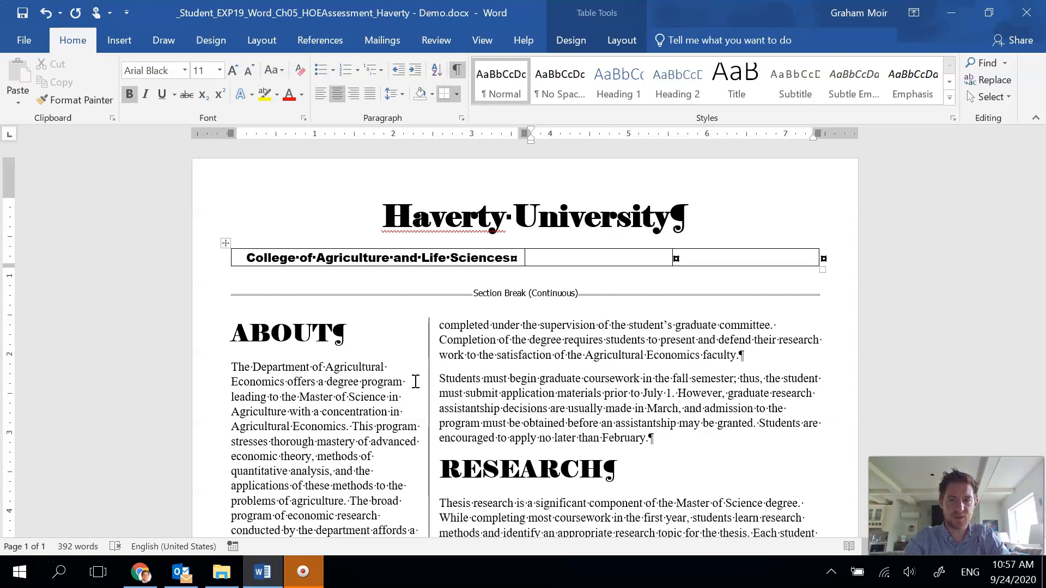
pyautogui.write('m')
pyautogui.press('BackSpace')
pyautogui.write('MASTER OF SCIENCE IN AGRICULTURE')
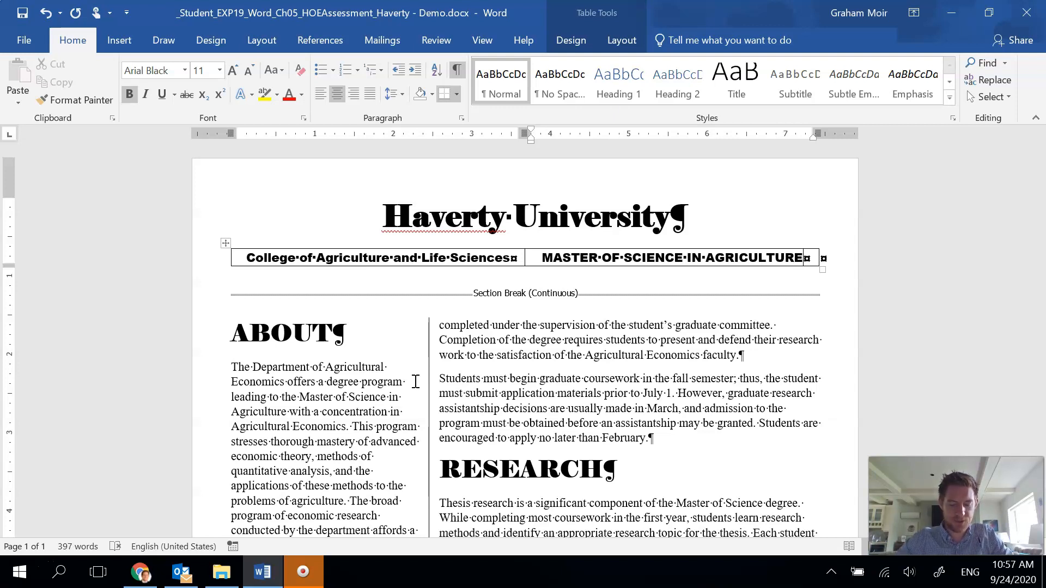
# Set the paragraph spacing before to 6 pt for the whole table.
pyautogui.click(226, 243)
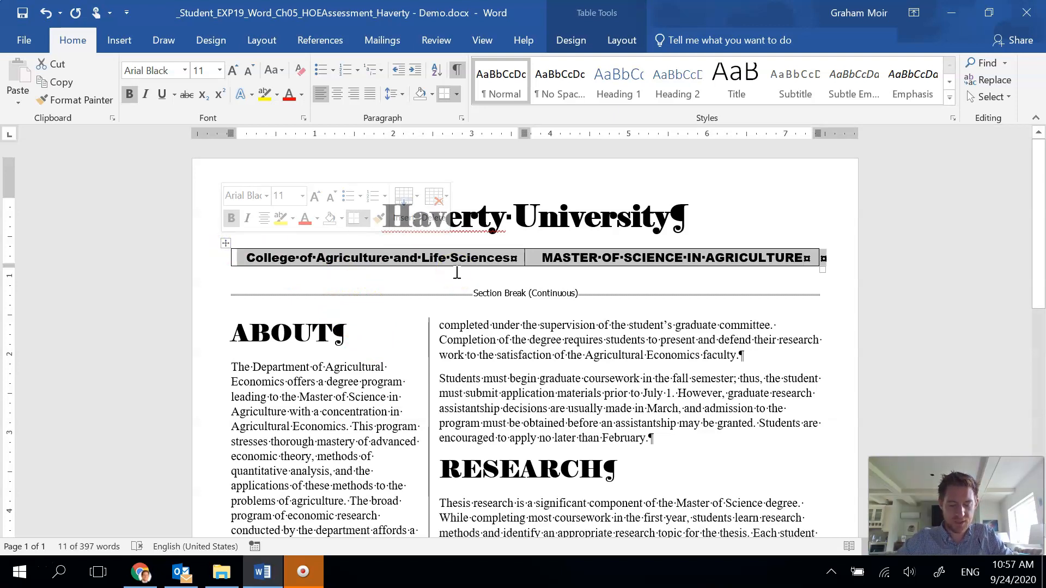
pyautogui.click(264, 40)
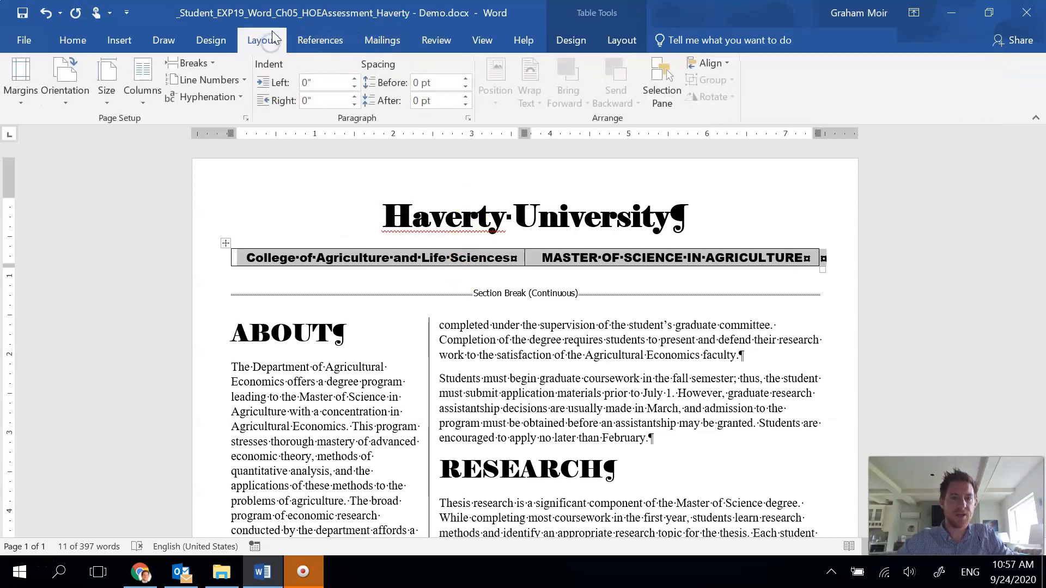
pyautogui.click(466, 79)
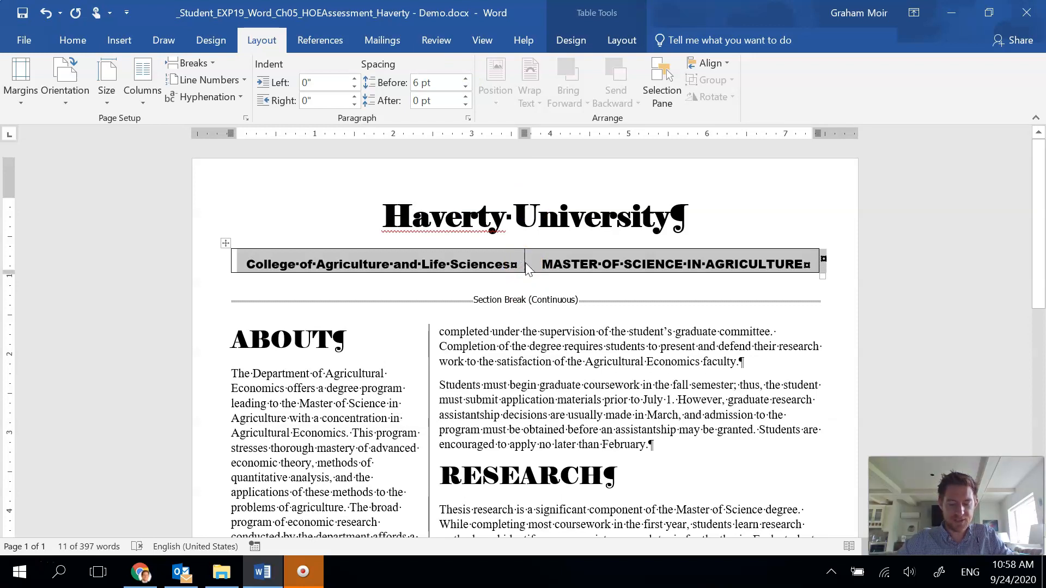
# Remove all borders from the table below the title.
pyautogui.click(572, 41)
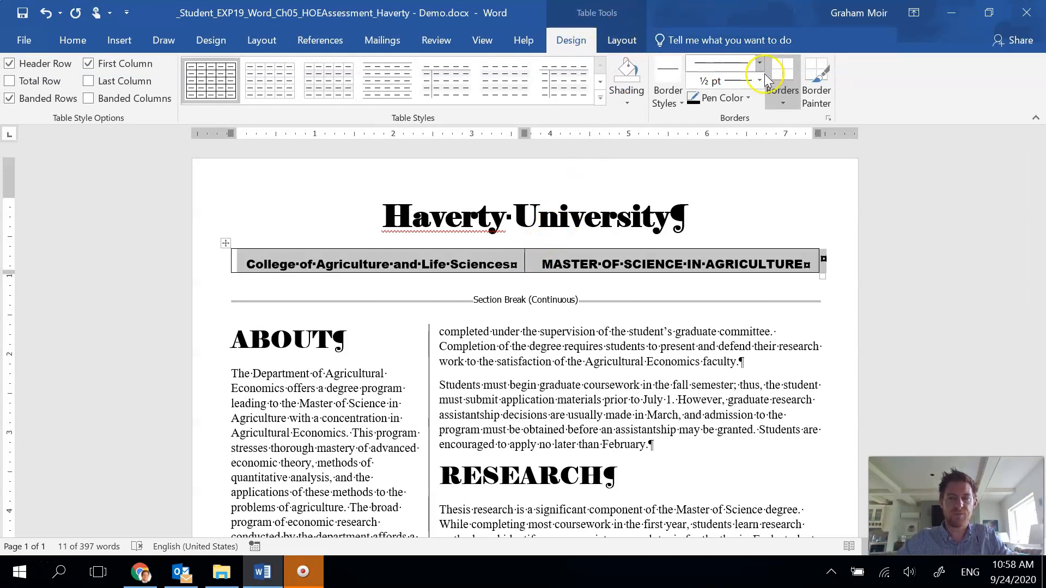
pyautogui.click(783, 101)
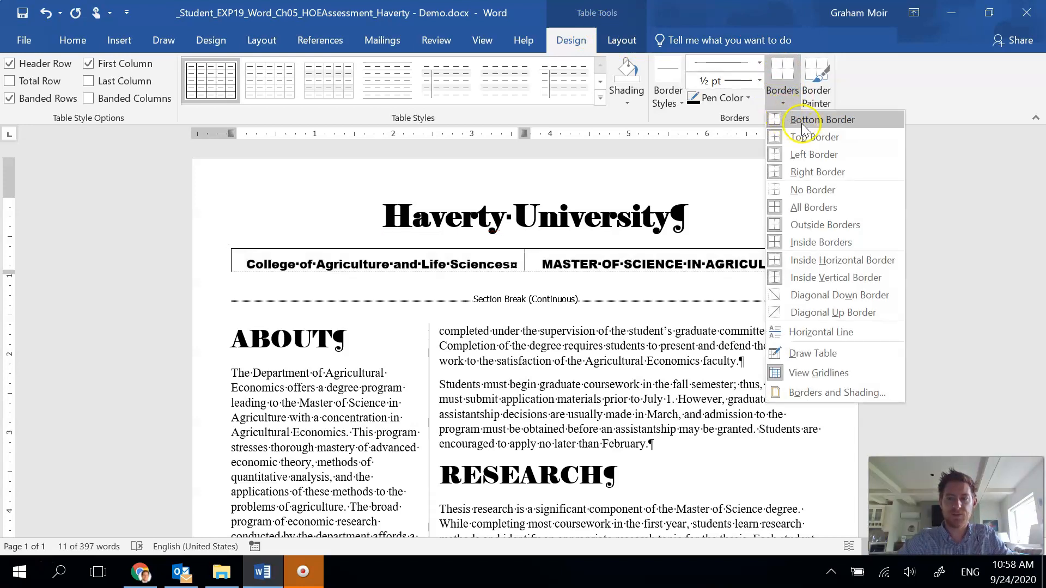
pyautogui.click(827, 192)
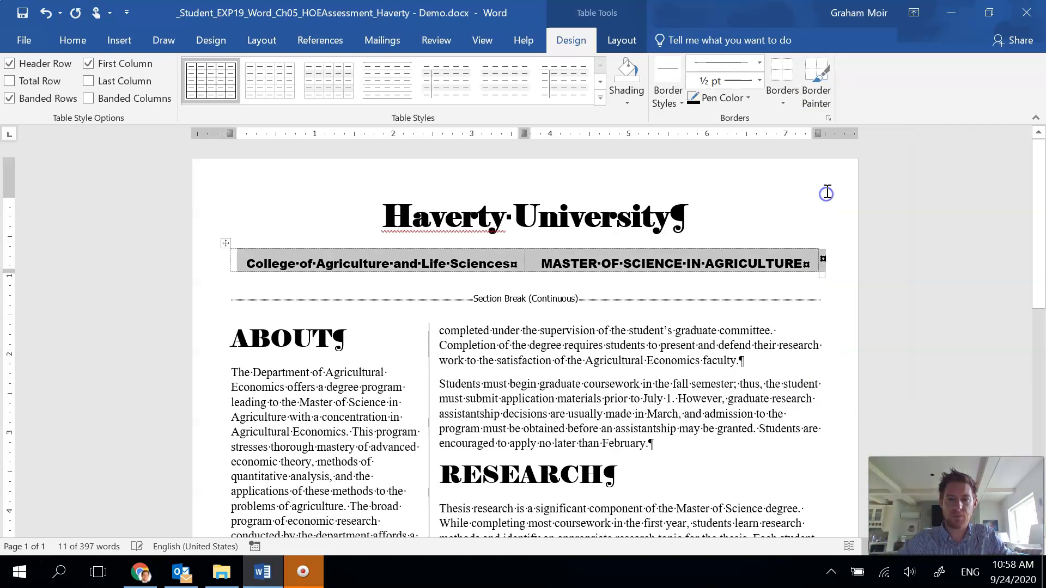
pyautogui.click(652, 313)
pyautogui.click(696, 196)
pyautogui.click(345, 311)
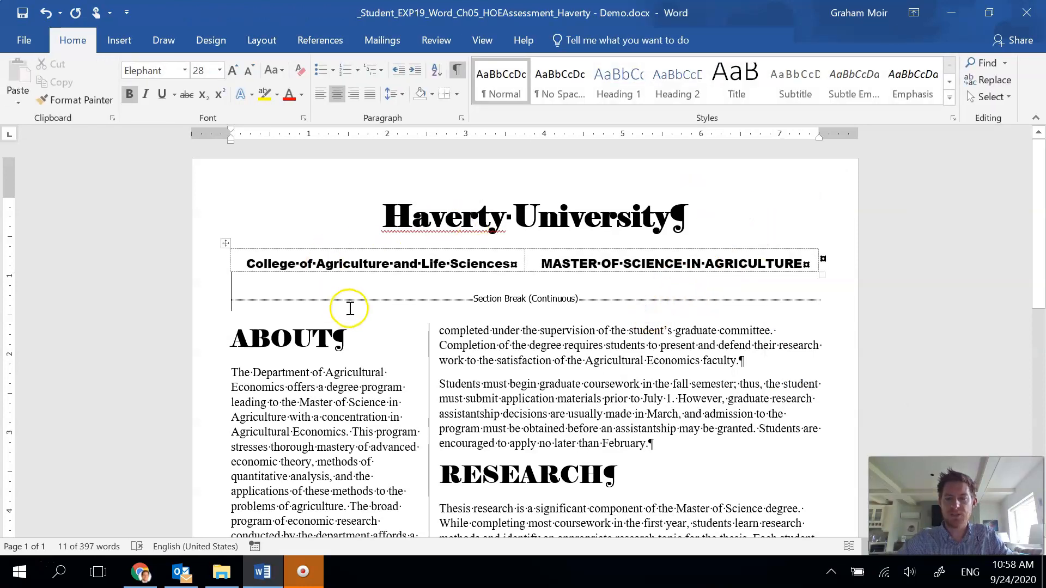
pyautogui.click(264, 206)
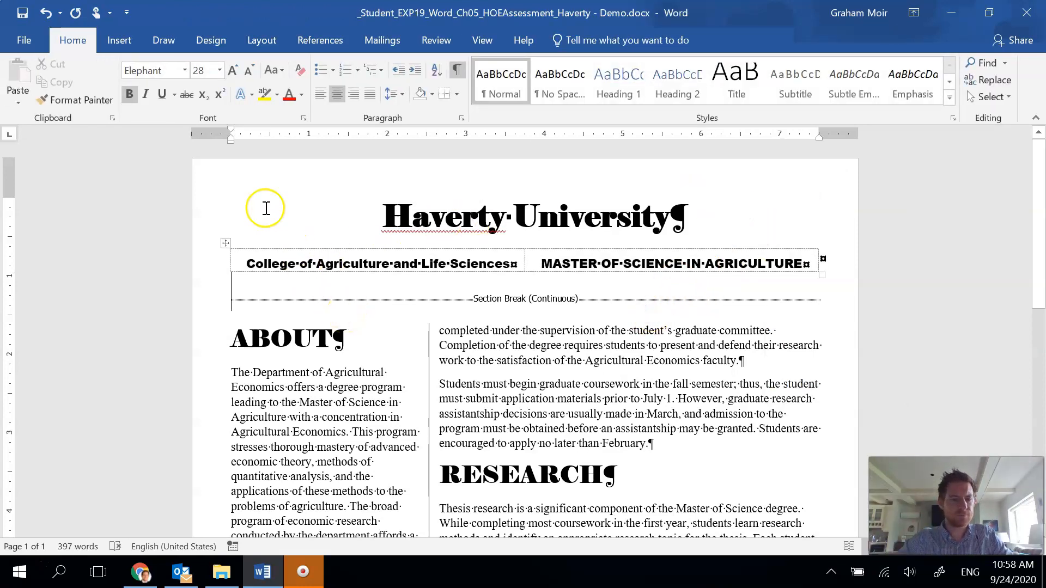
pyautogui.click(259, 279)
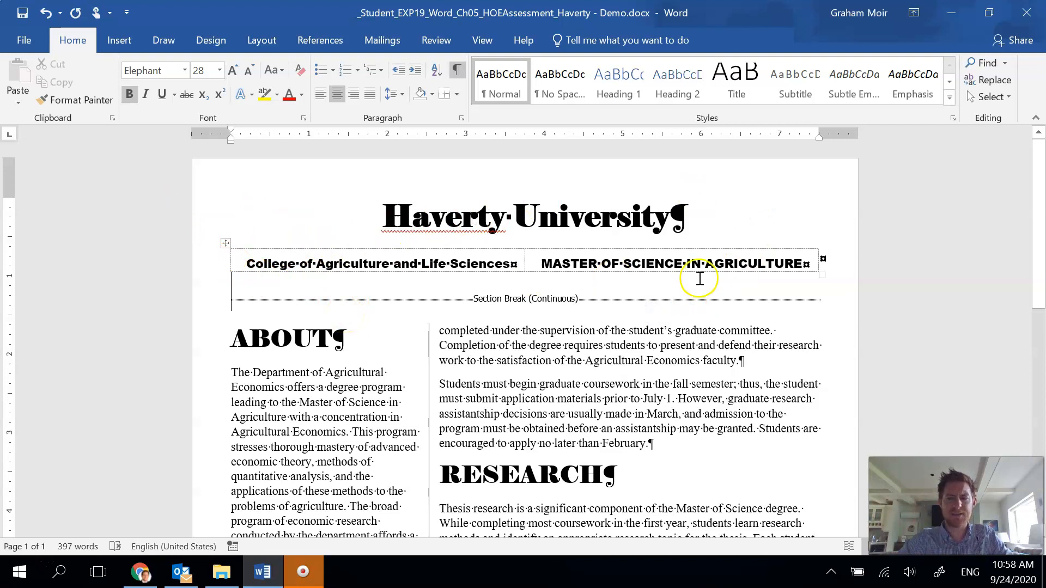
pyautogui.click(376, 225)
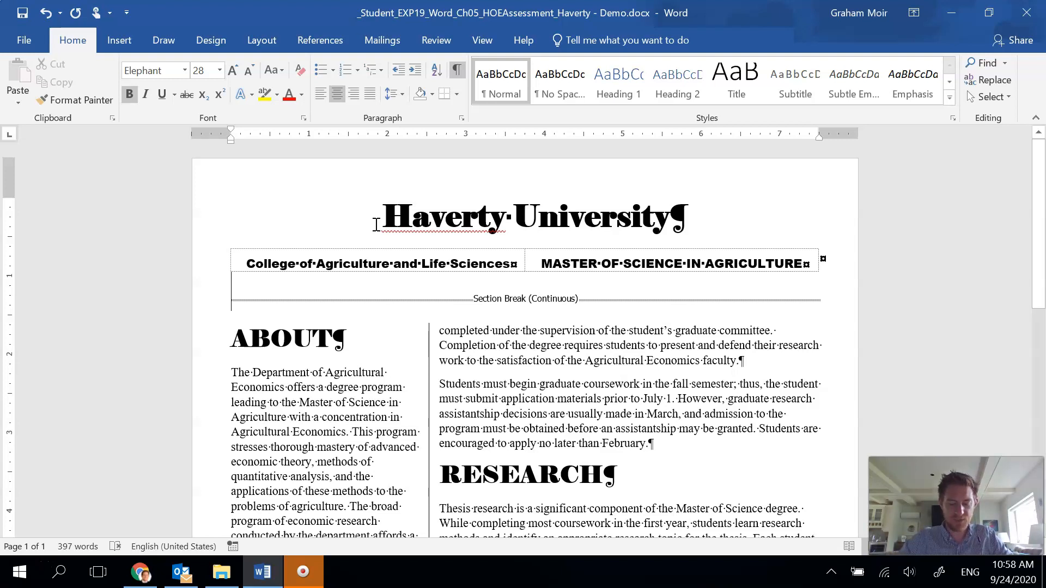
pyautogui.click(412, 199)
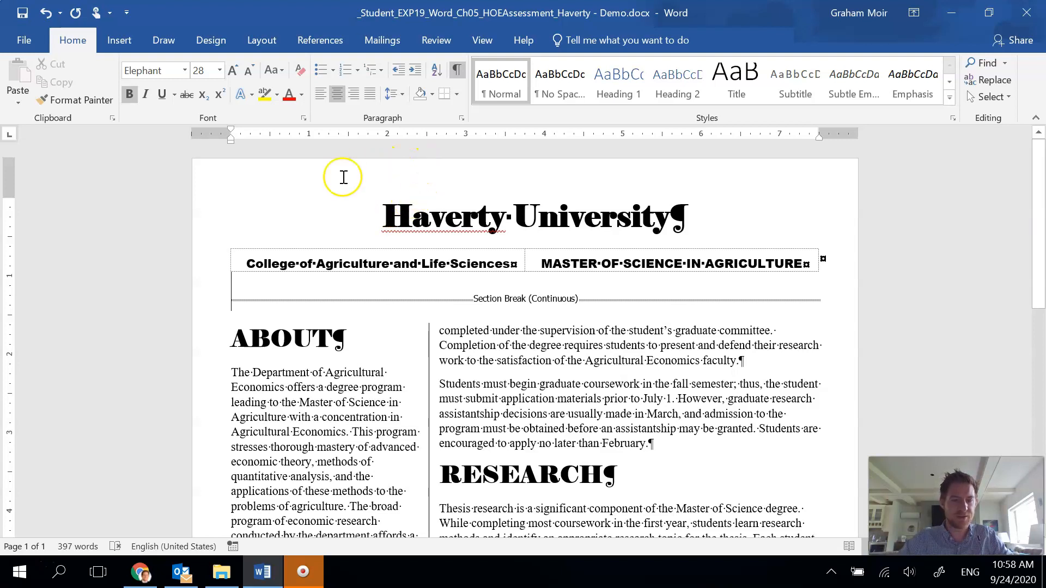
# Add a Dropped drop cap to the first paragraph under the ABOUT heading.
pyautogui.click(232, 370)
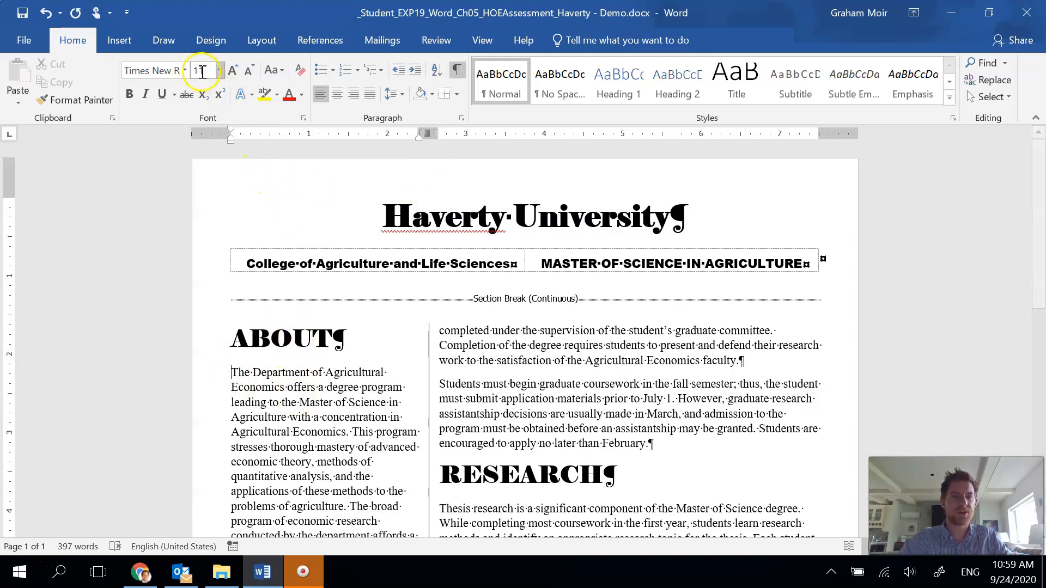
pyautogui.click(117, 44)
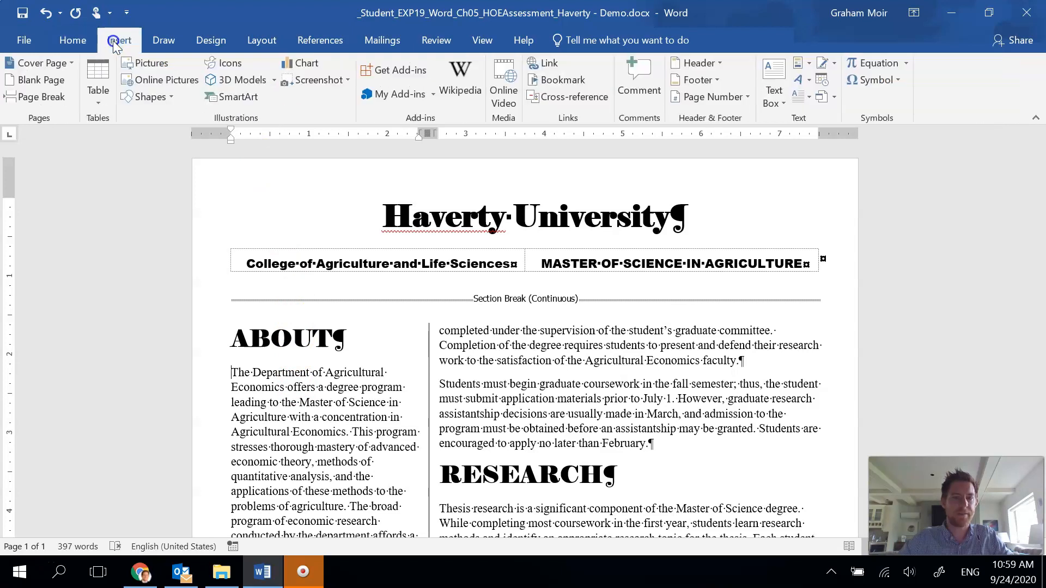
pyautogui.click(810, 104)
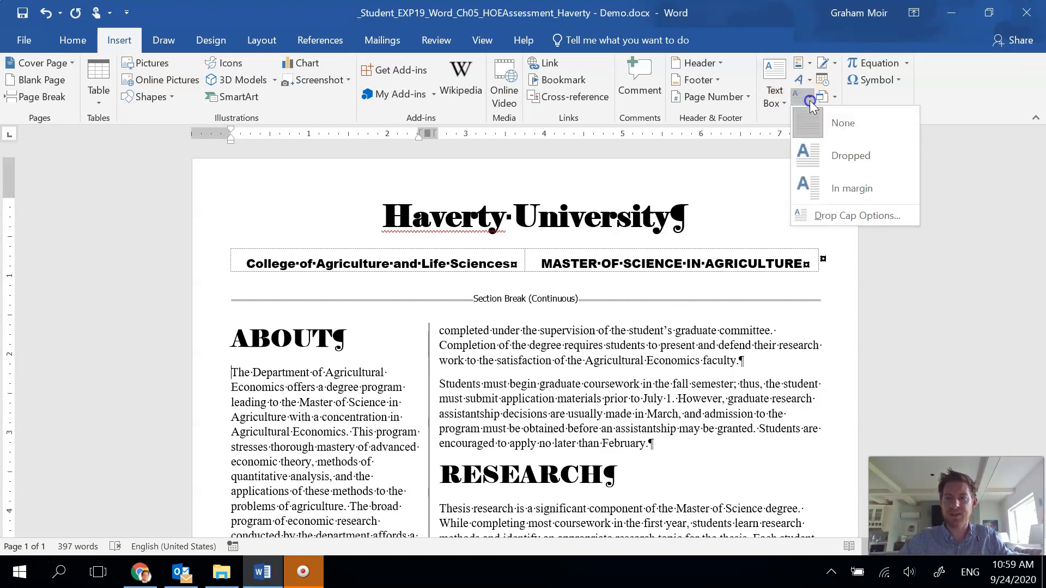
pyautogui.click(848, 158)
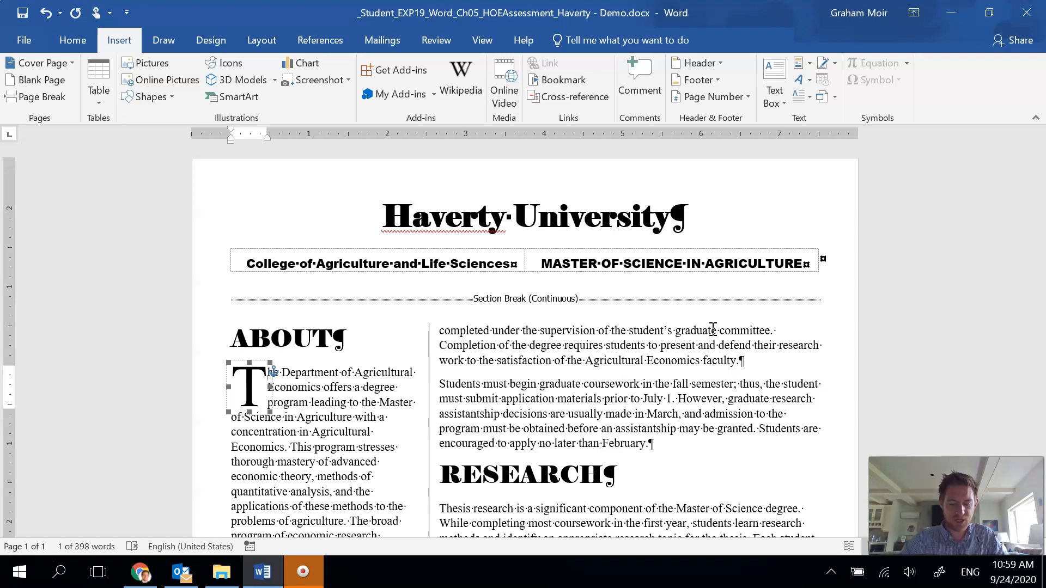
# Apply check mark bullets to the two paragraphs under CAREERS and decrease their indent by one level.
pyautogui.scroll(-3, 440, 403)
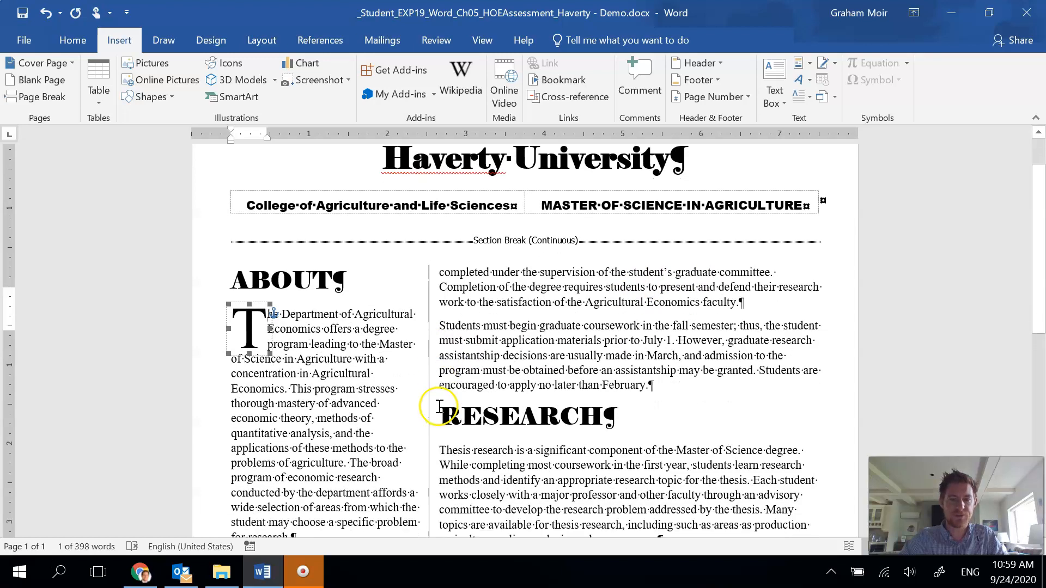
pyautogui.scroll(-4, 437, 404)
pyautogui.click(442, 311)
pyautogui.moveTo(441, 311); pyautogui.dragTo(527, 397)
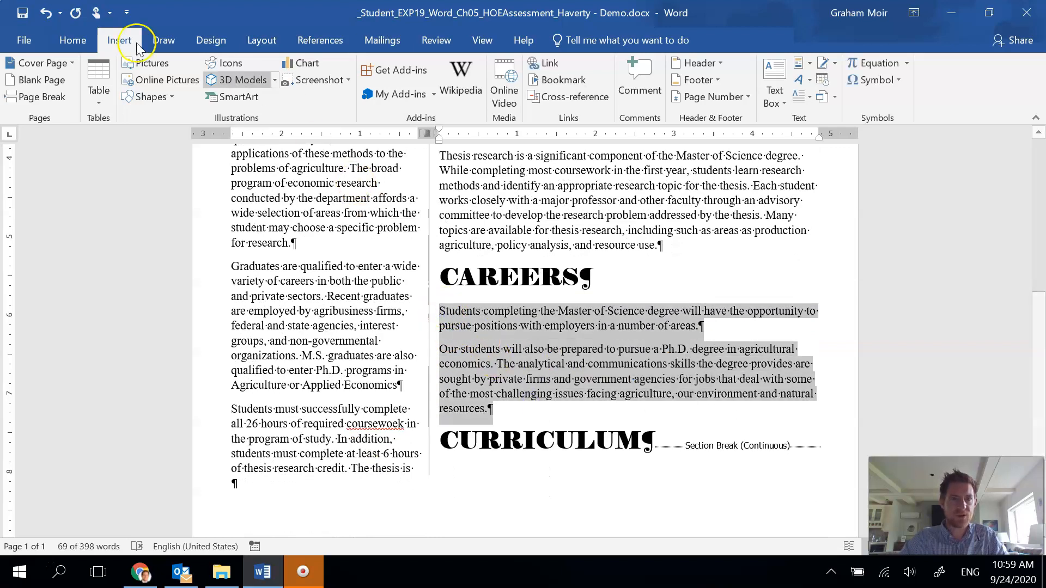
pyautogui.click(76, 41)
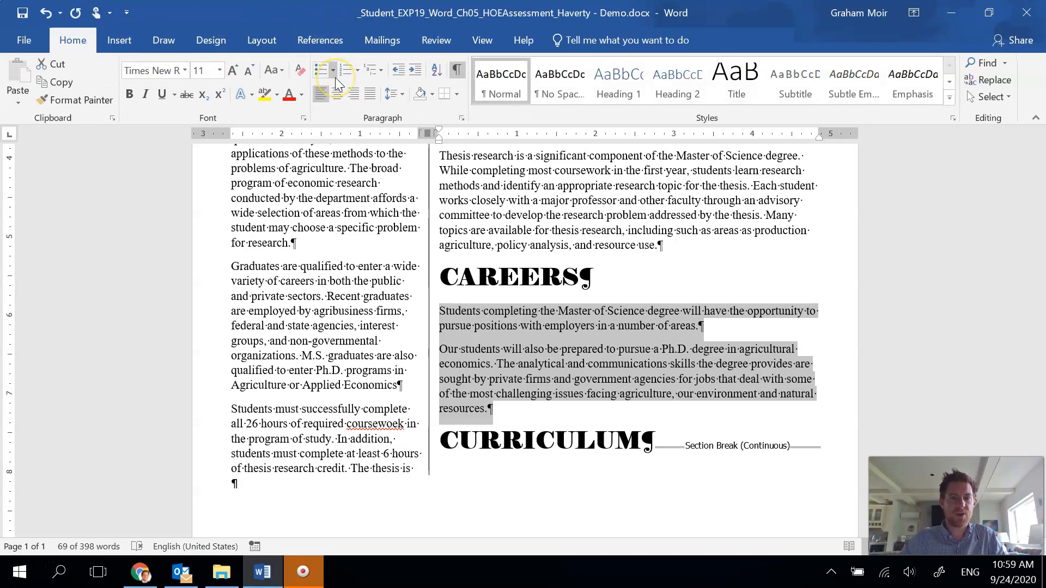
pyautogui.click(335, 76)
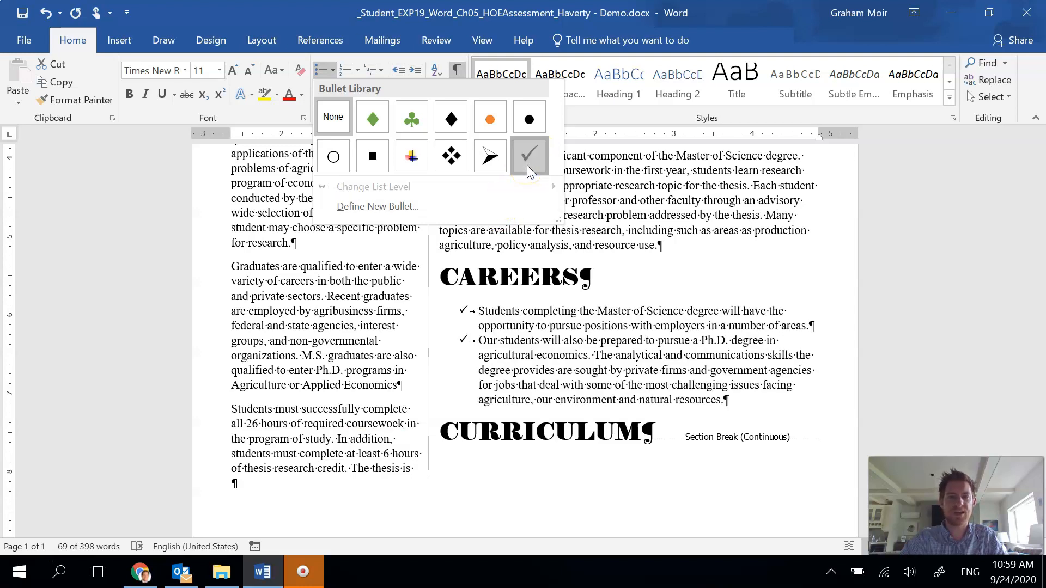
pyautogui.click(527, 165)
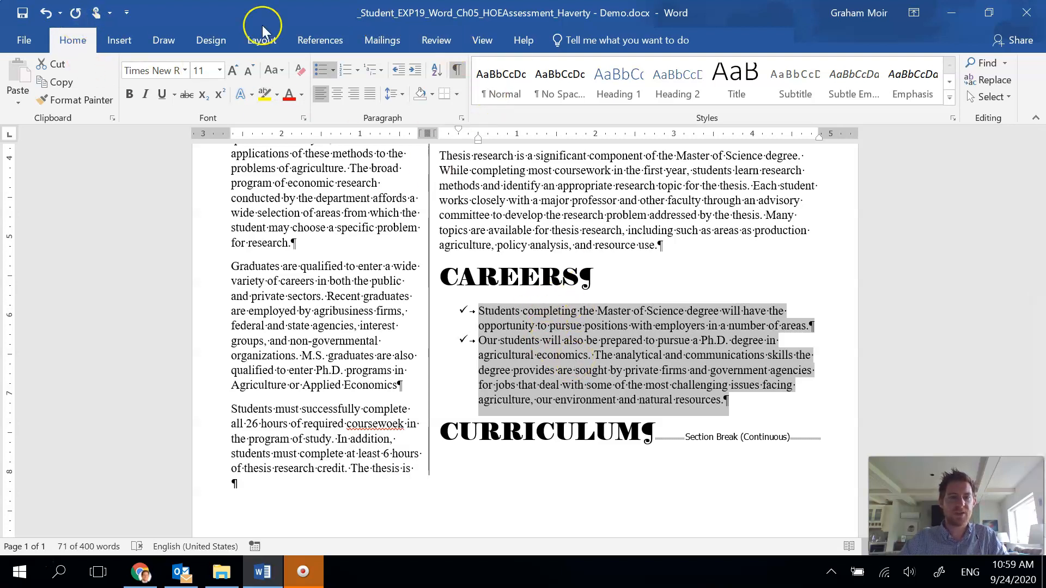
pyautogui.click(399, 77)
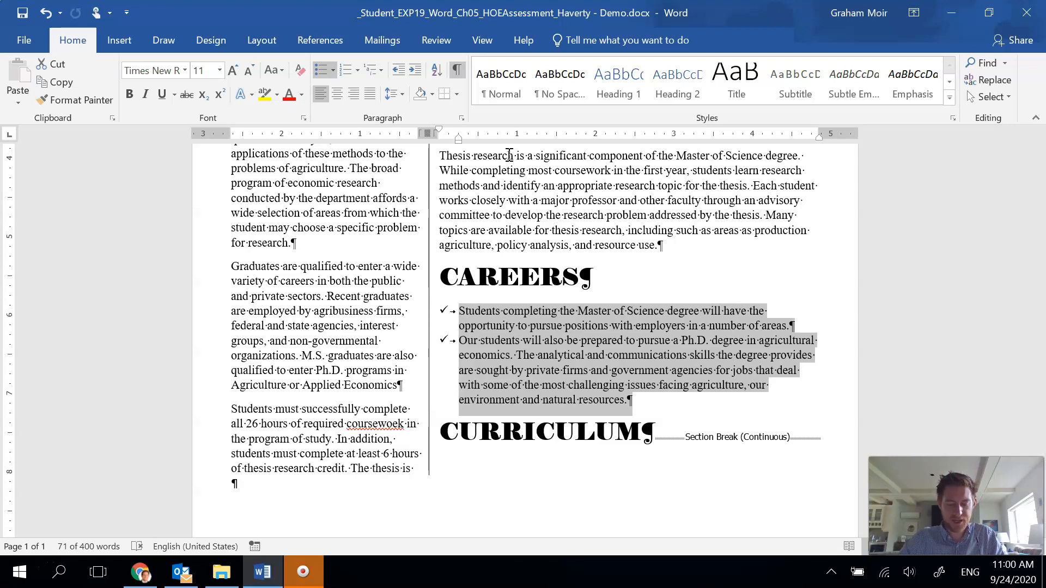
# Allow spacing between the two bulleted CAREERS paragraphs by turning off "Don't add space between paragraphs of the same style".
pyautogui.click(461, 119)
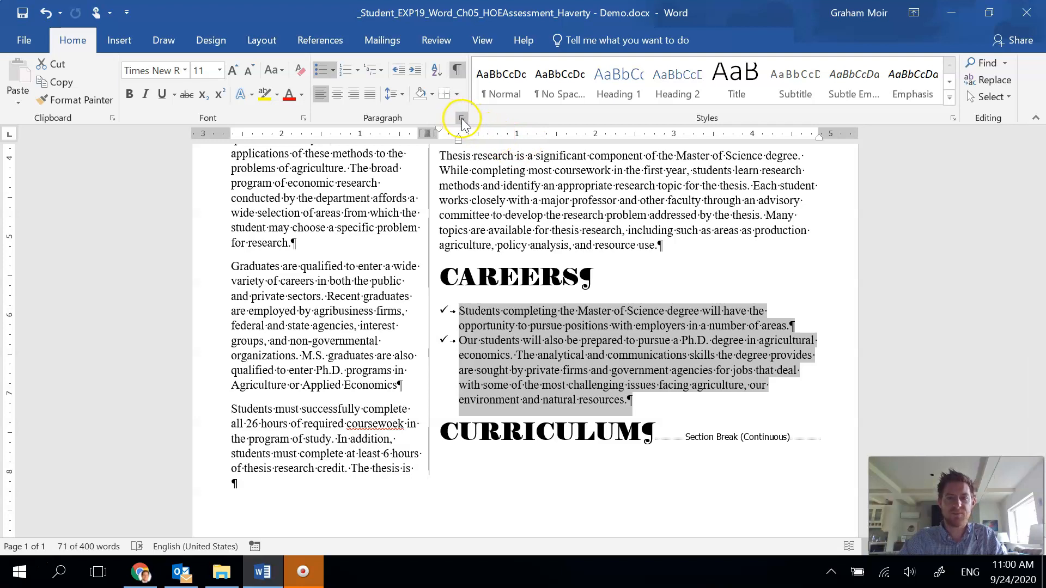
pyautogui.click(461, 119)
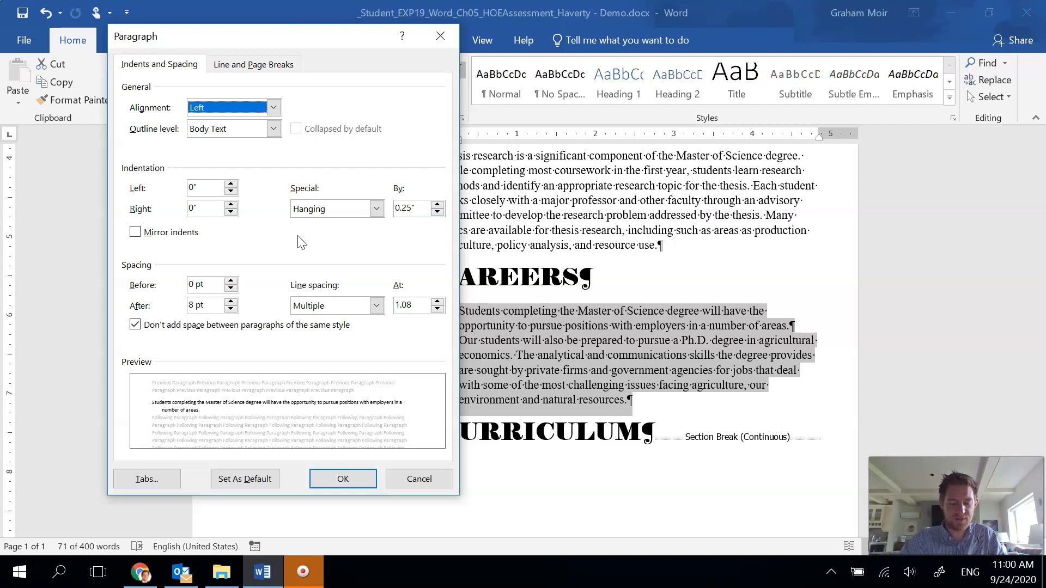
pyautogui.click(135, 325)
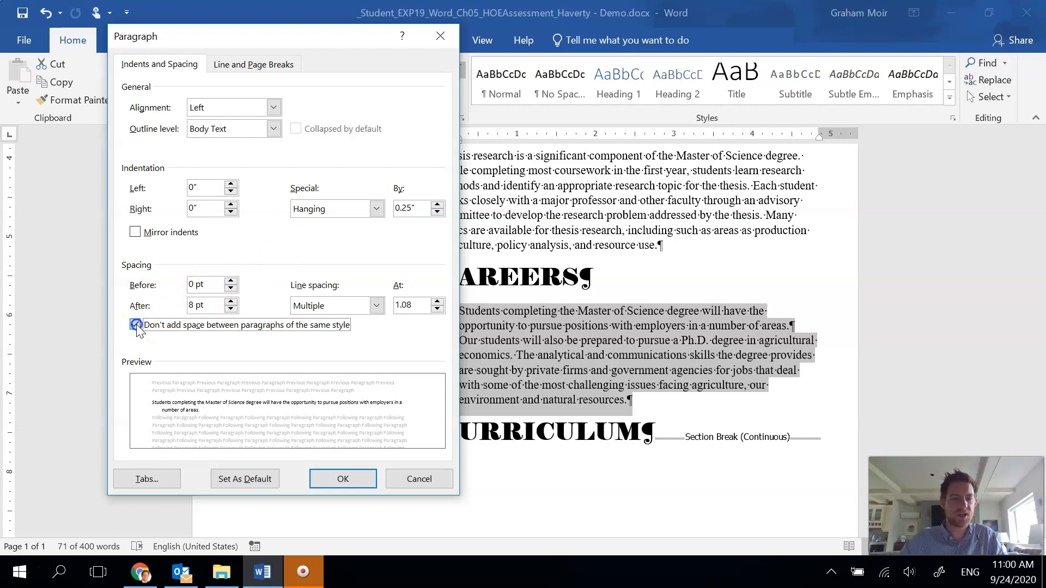
pyautogui.click(361, 484)
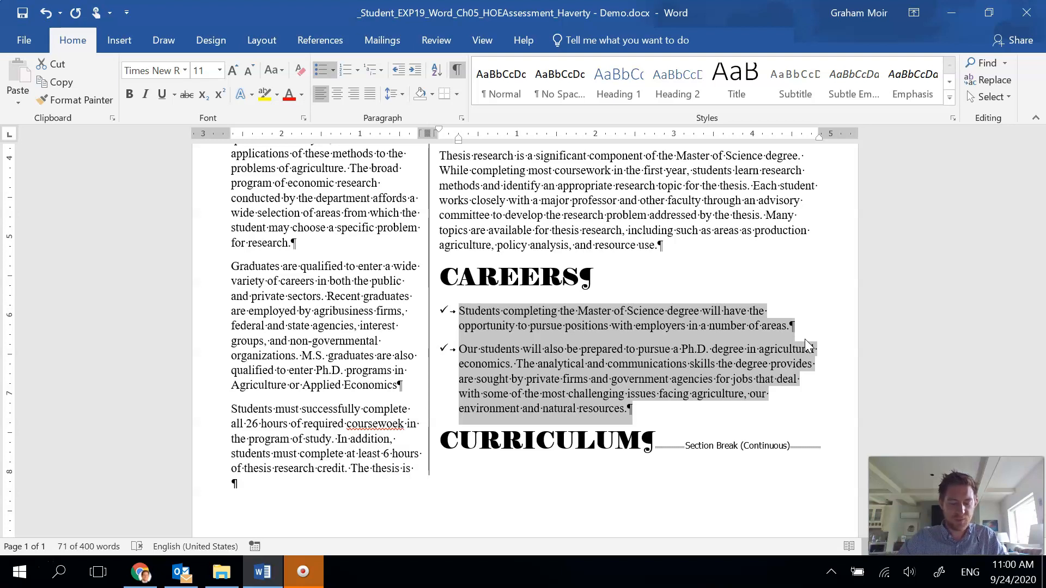
# Set the paragraph shading pattern of the Haverty University title to Solid (100%).
pyautogui.scroll(6, 782, 376)
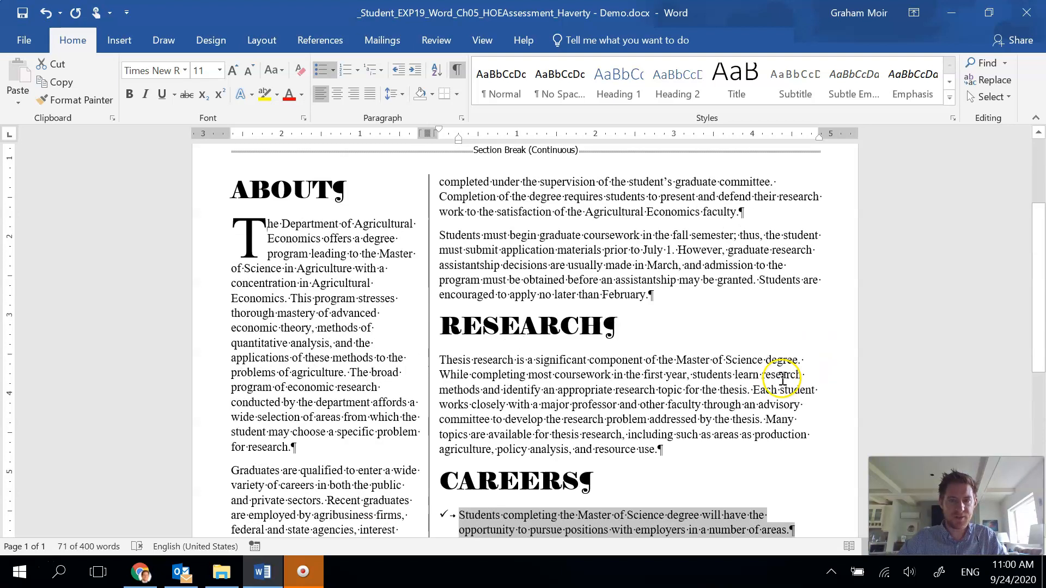
pyautogui.scroll(1, 782, 377)
pyautogui.click(376, 218)
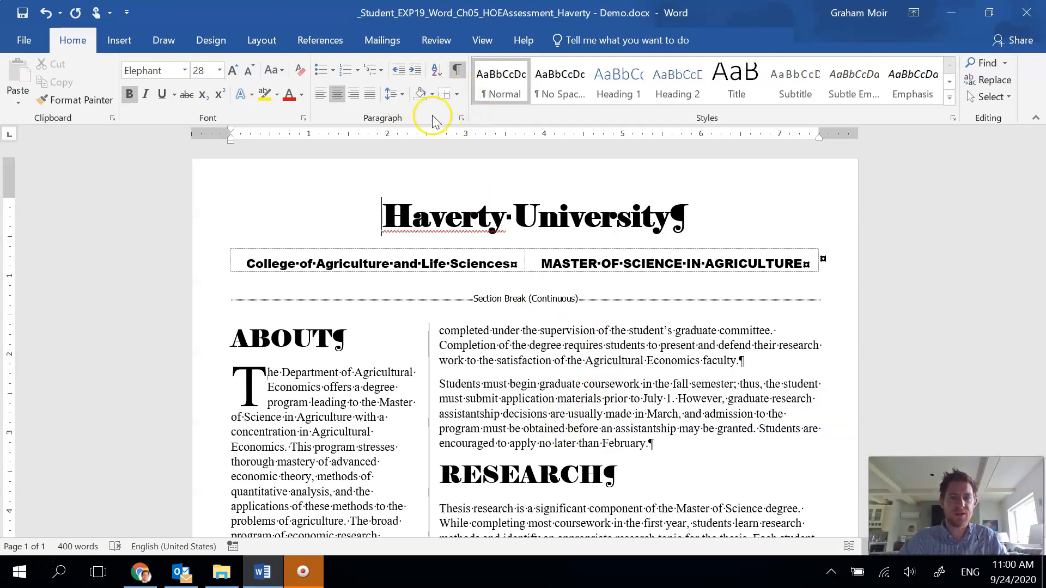
pyautogui.click(458, 102)
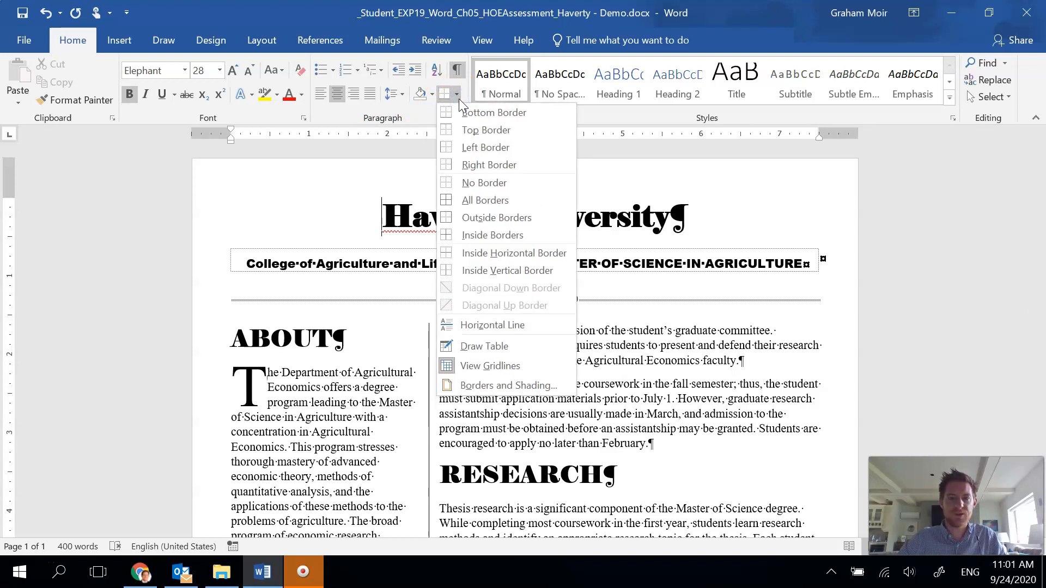
pyautogui.click(559, 388)
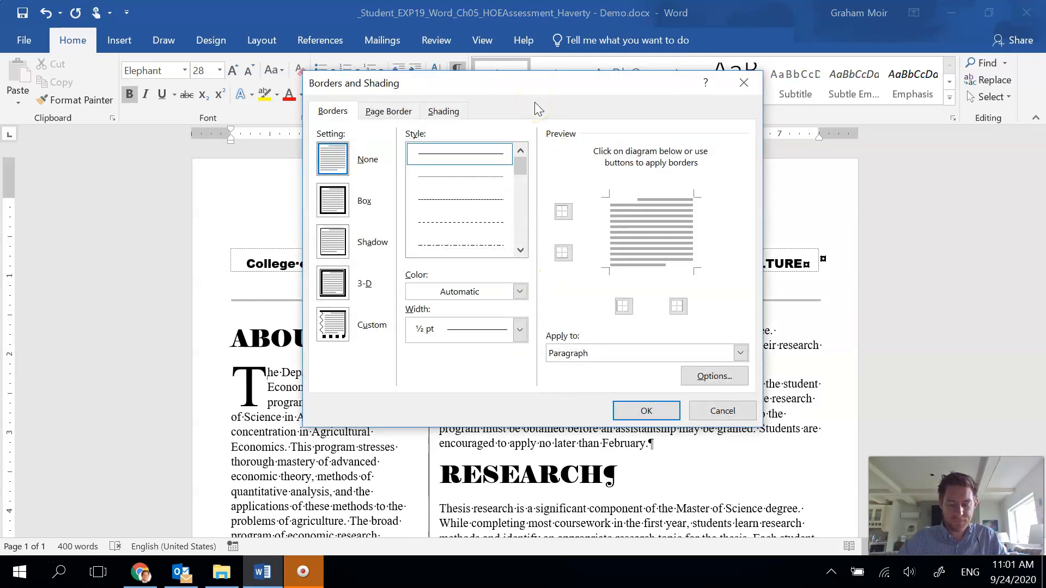
pyautogui.click(450, 115)
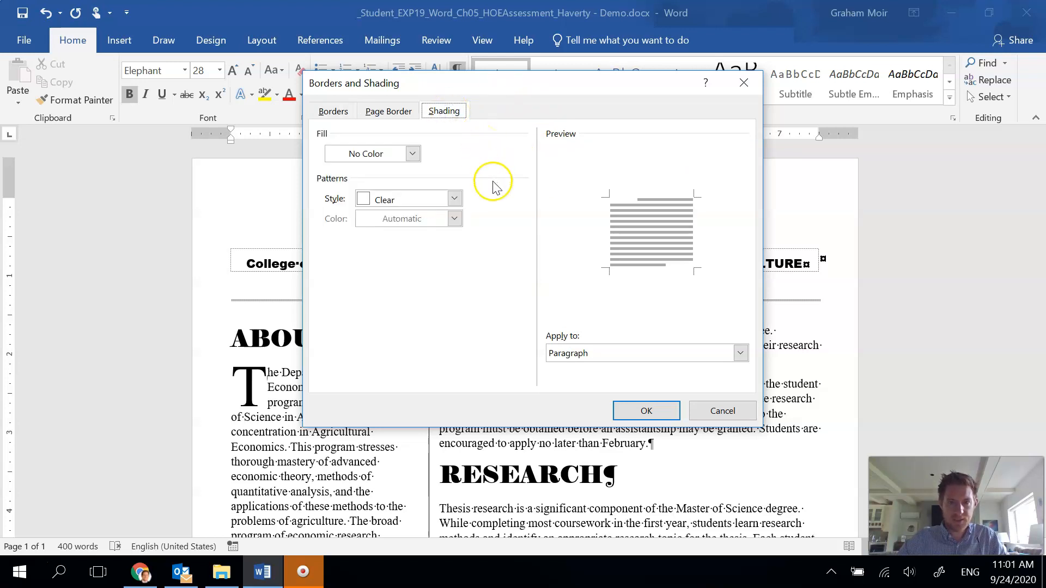
pyautogui.click(453, 199)
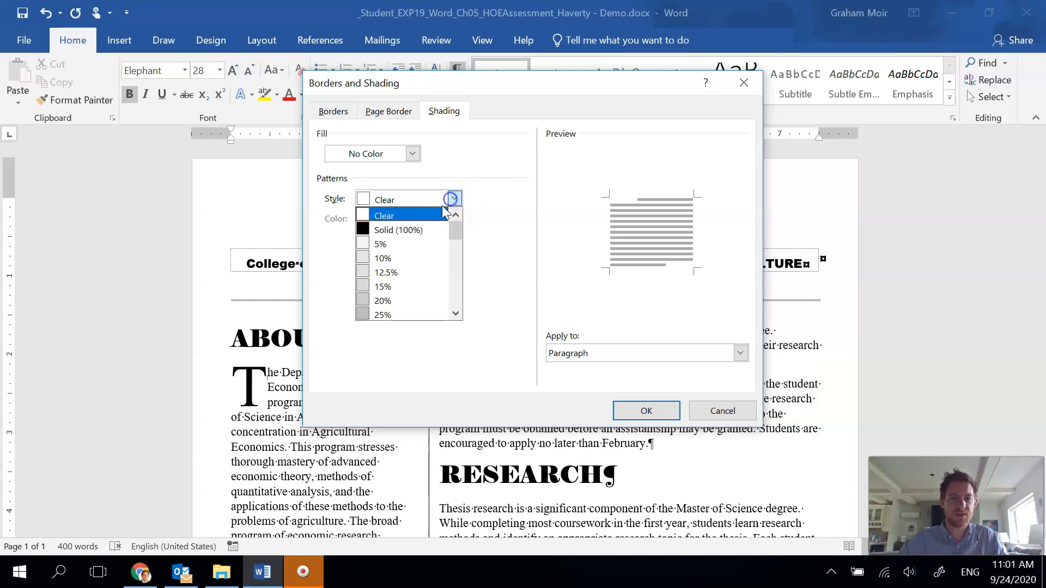
pyautogui.click(425, 229)
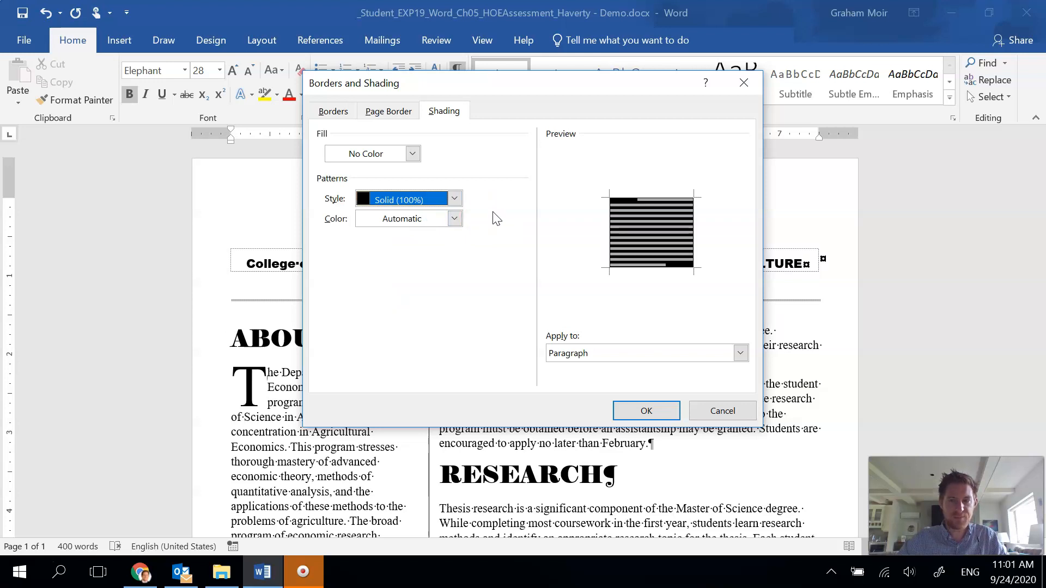
# Add a Box border to the Haverty University title paragraph and apply the border and shading settings.
pyautogui.click(338, 113)
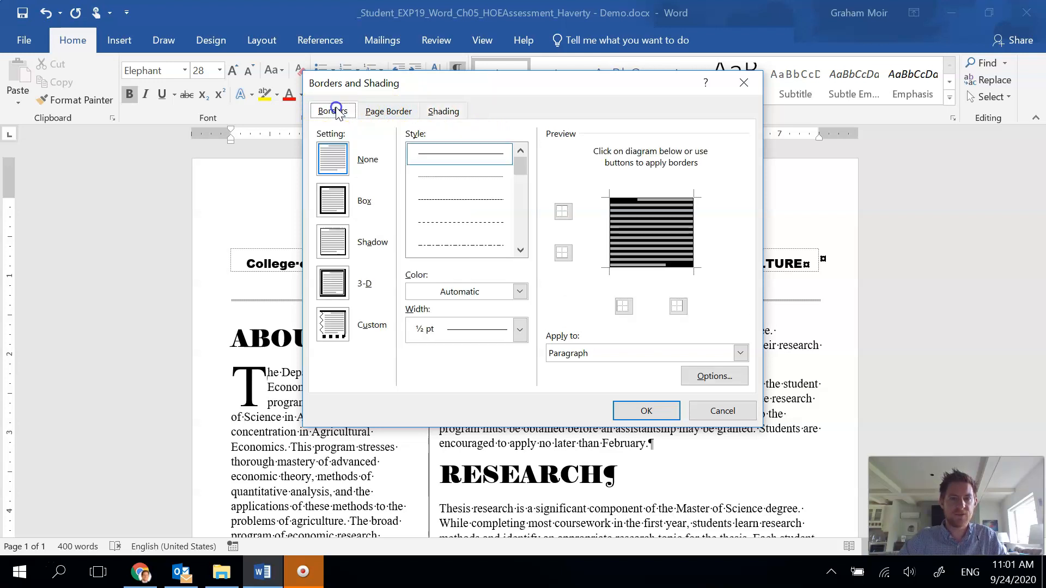
pyautogui.click(333, 207)
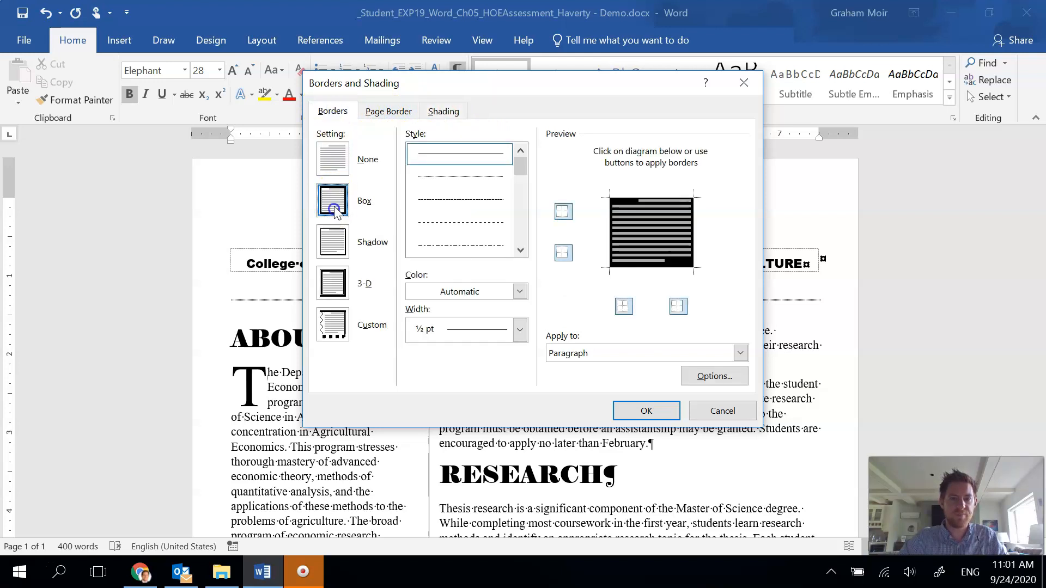
pyautogui.click(650, 416)
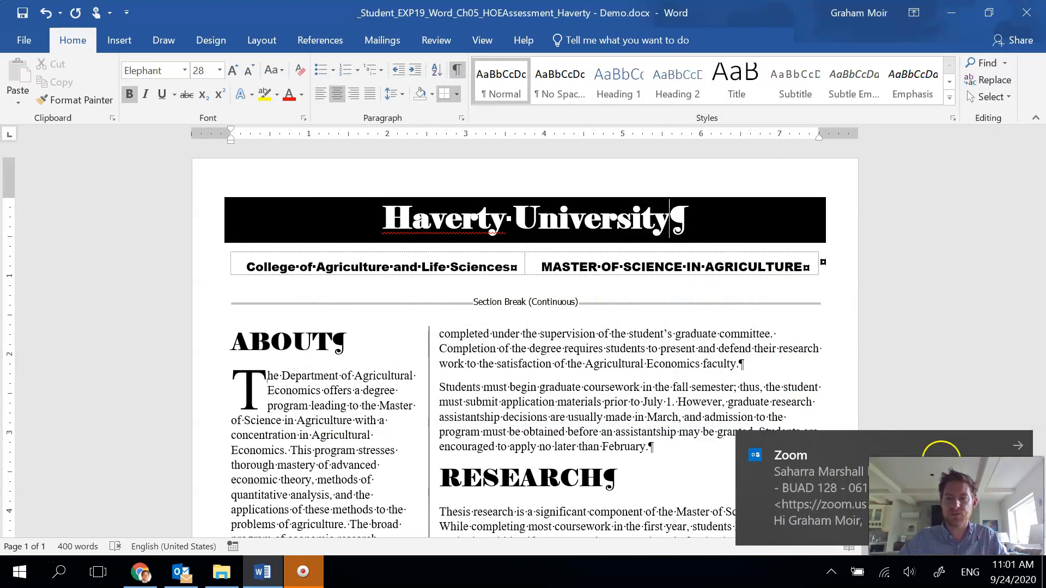
pyautogui.click(1018, 446)
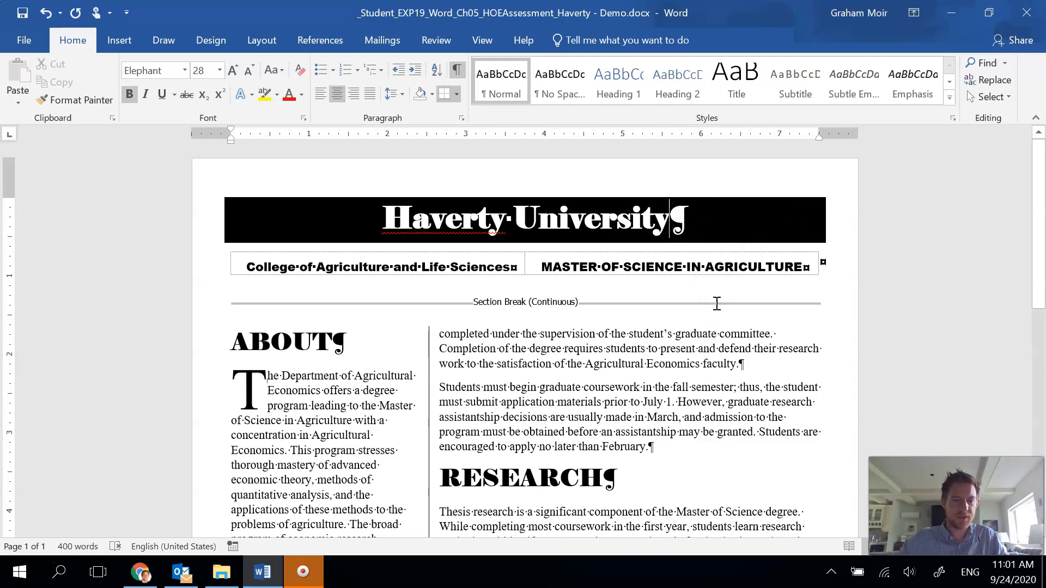
pyautogui.click(26, 565)
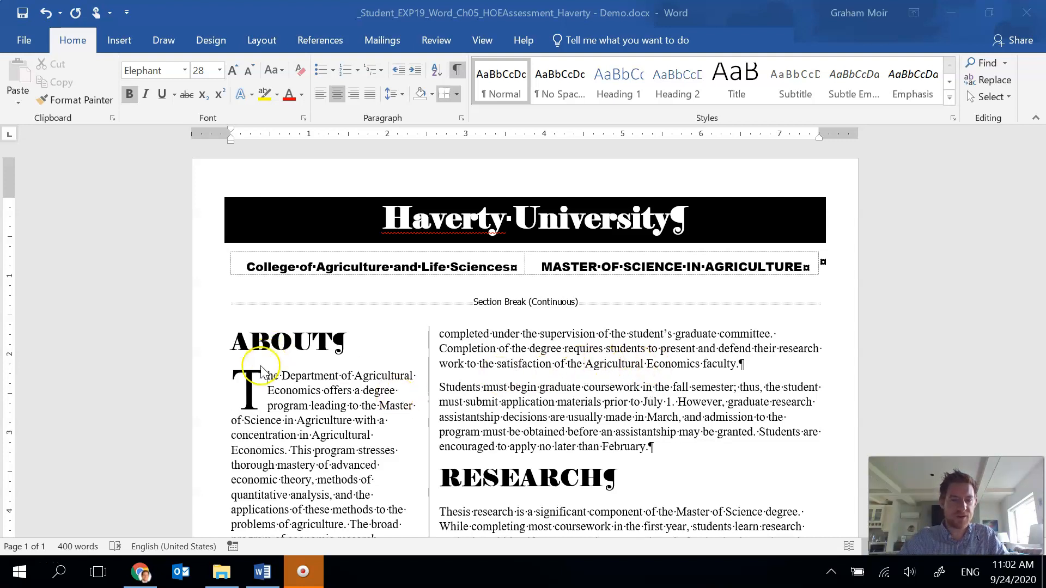
# Insert the Farm.jpg picture from the Word 5 - HOE - Haverty folder before the paragraph beginning "Graduates are qualified".
pyautogui.scroll(-1, 261, 370)
pyautogui.scroll(-2, 266, 376)
pyautogui.scroll(-4, 262, 376)
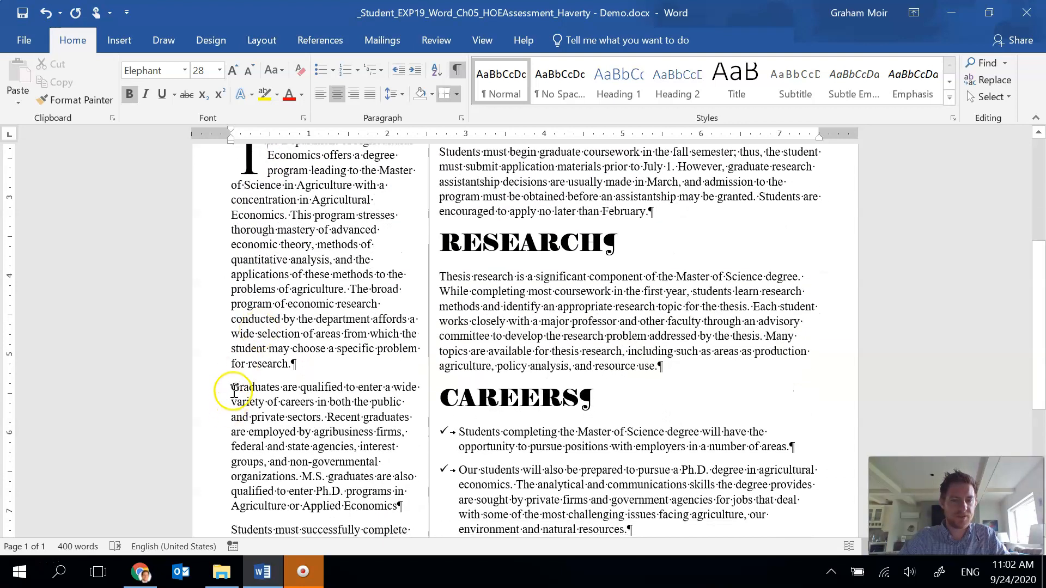
pyautogui.click(234, 391)
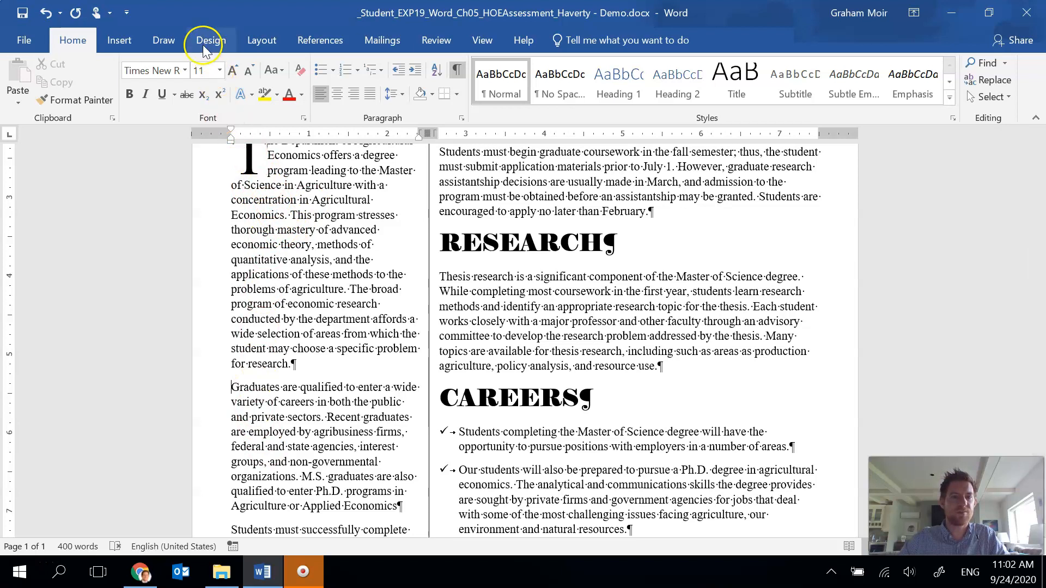
pyautogui.click(121, 38)
pyautogui.click(158, 62)
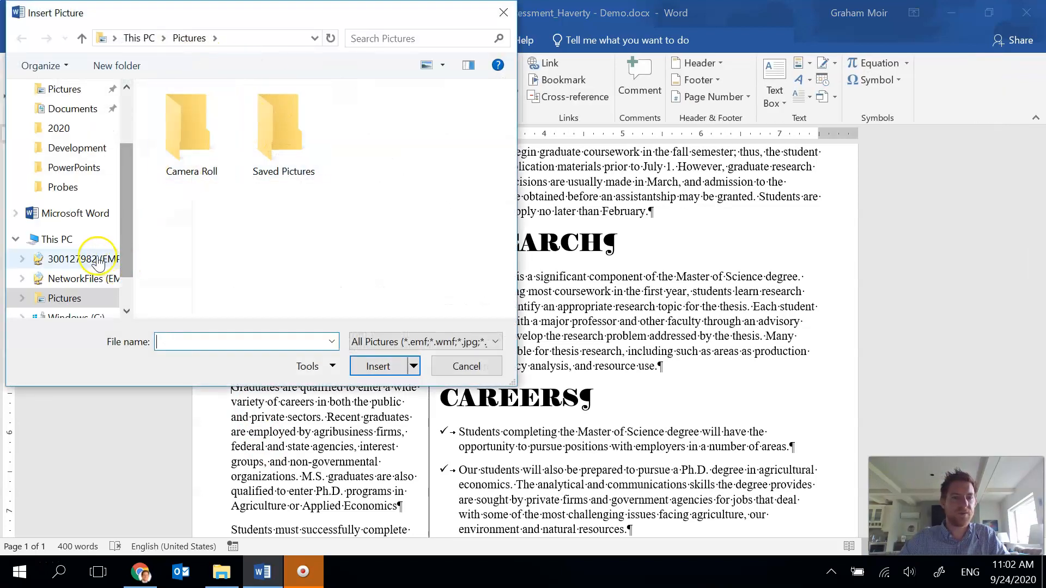
pyautogui.click(41, 260)
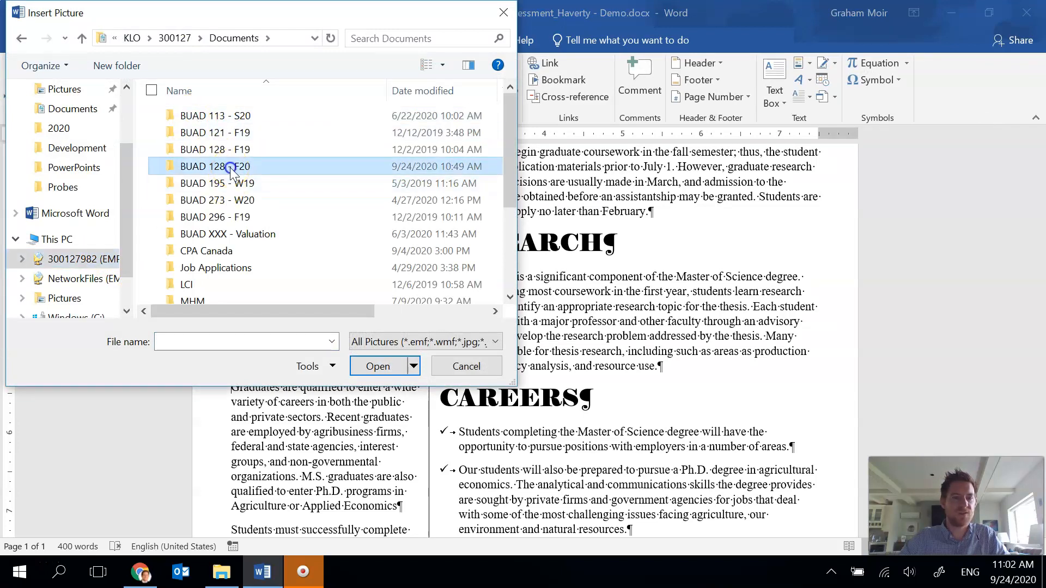
pyautogui.doubleClick(199, 167)
pyautogui.doubleClick(210, 163)
pyautogui.doubleClick(212, 115)
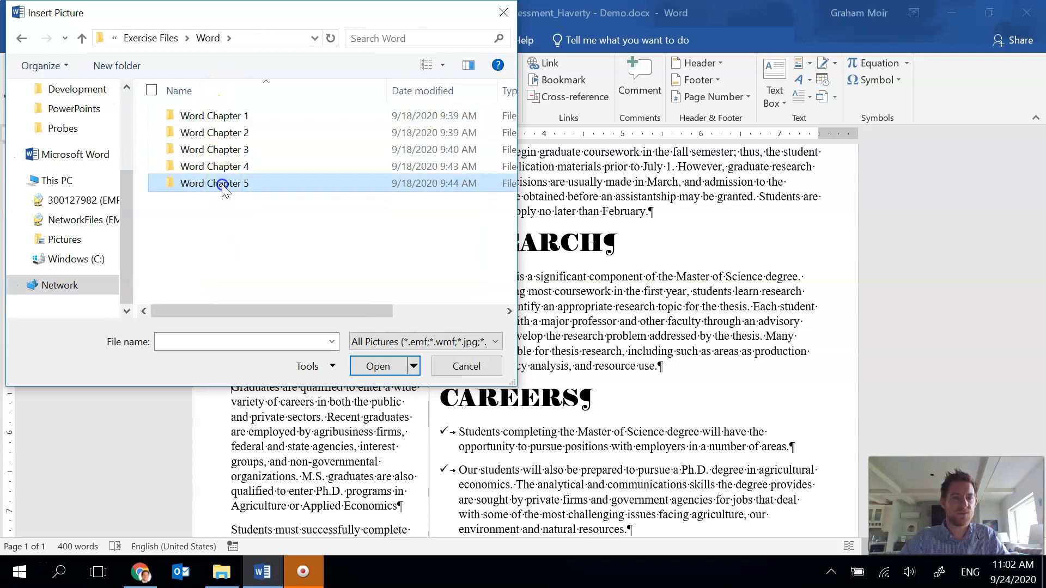
pyautogui.doubleClick(221, 184)
pyautogui.doubleClick(227, 141)
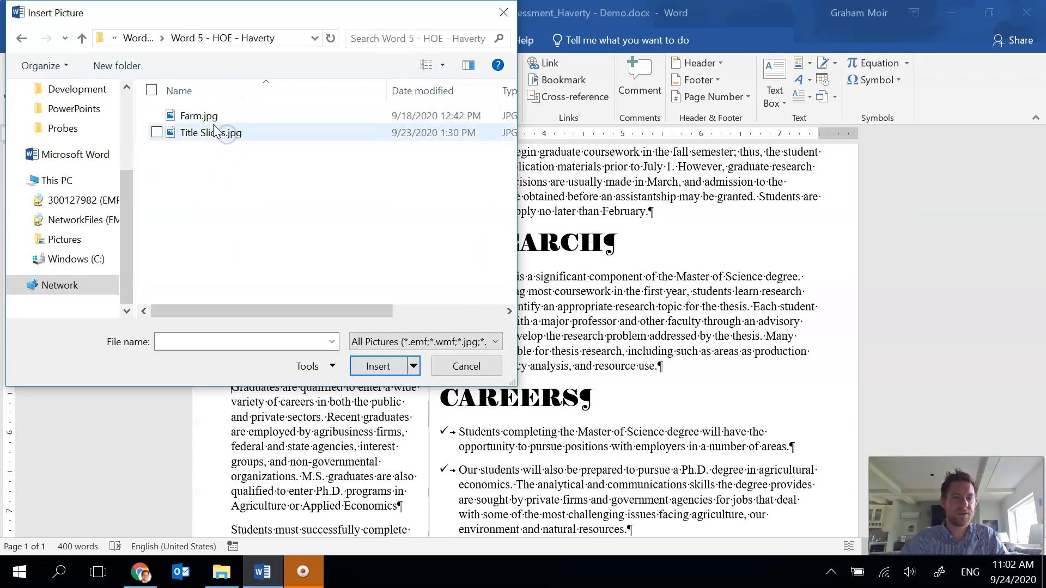
pyautogui.click(223, 116)
pyautogui.click(378, 367)
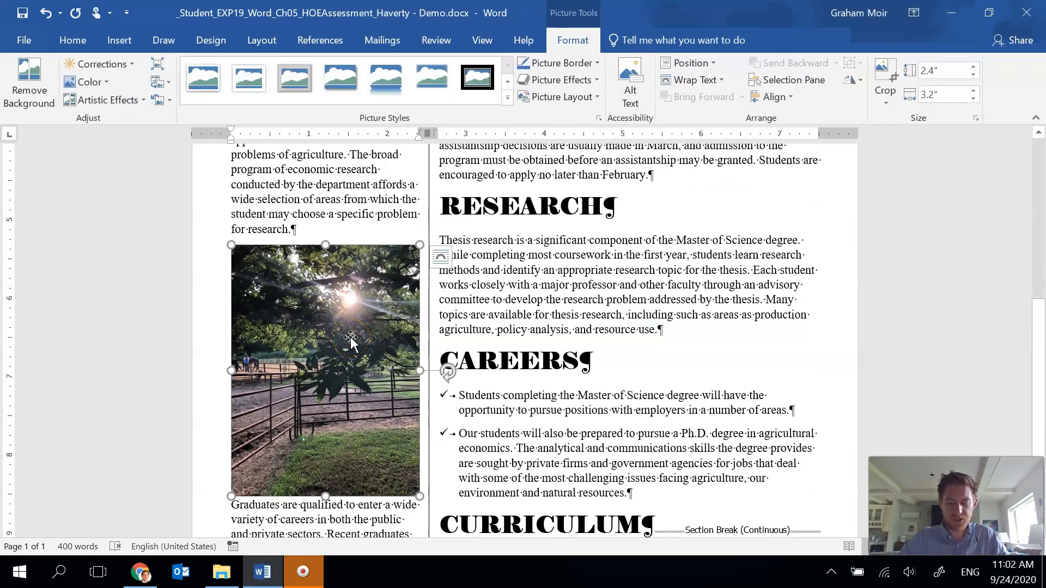
# Set the farm picture's height to 1" and its text wrapping to Square.
pyautogui.click(349, 317)
pyautogui.click(936, 72)
pyautogui.write('1')
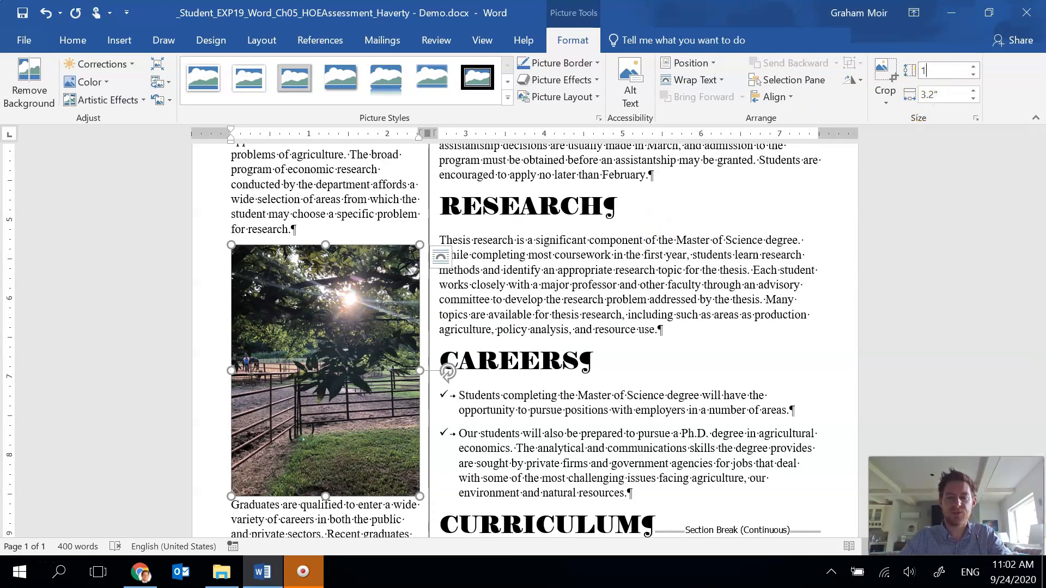
pyautogui.press('Tab')
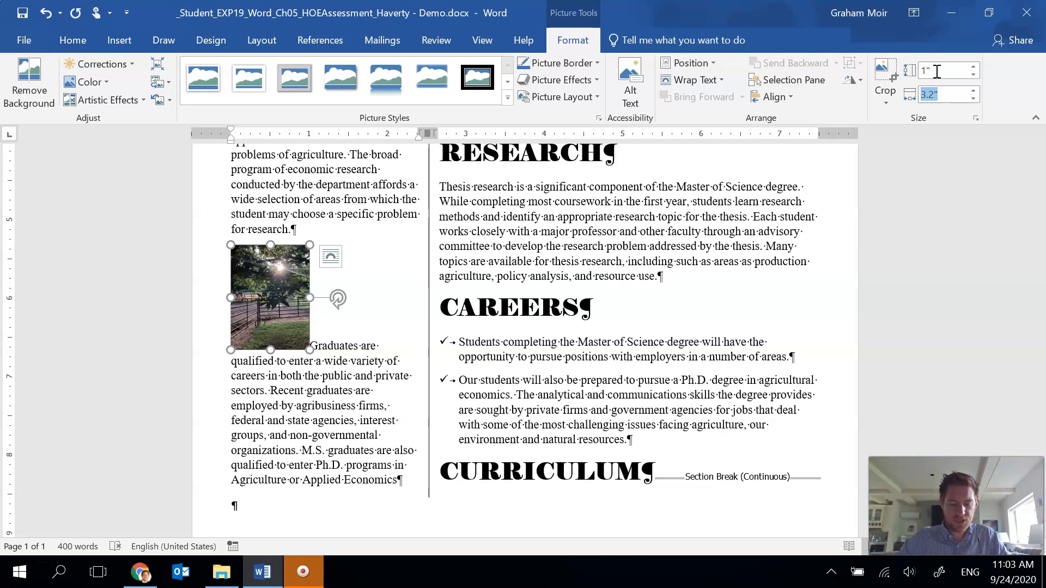
pyautogui.click(721, 81)
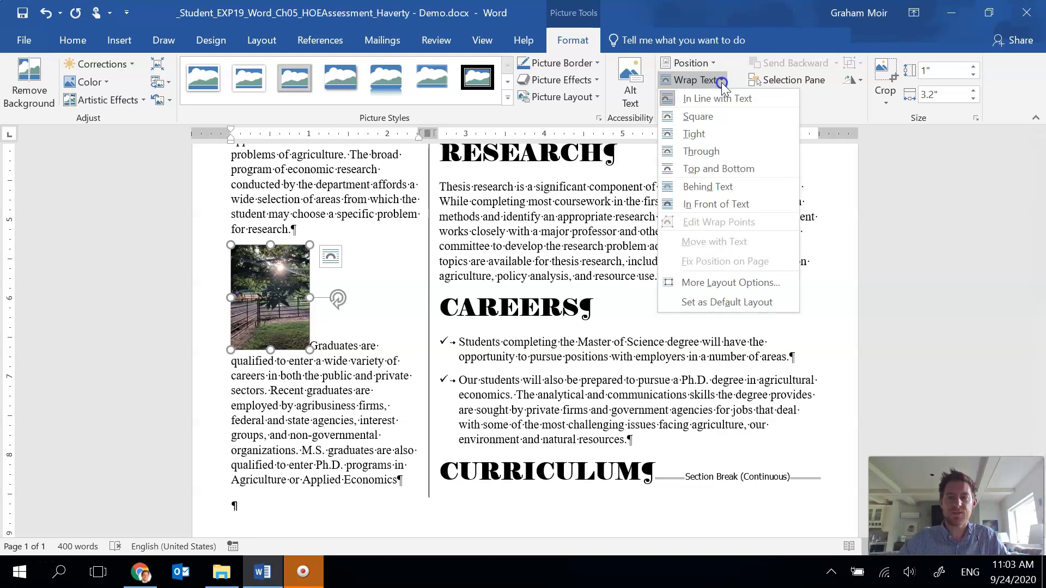
pyautogui.click(739, 118)
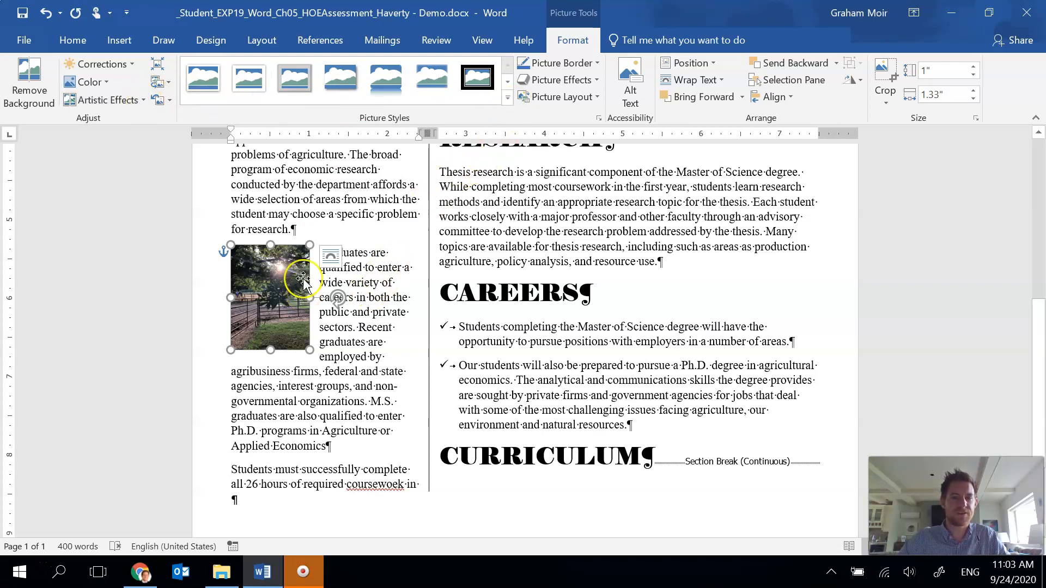
# Apply the Glow Diffused artistic effect to the farm picture.
pyautogui.click(142, 101)
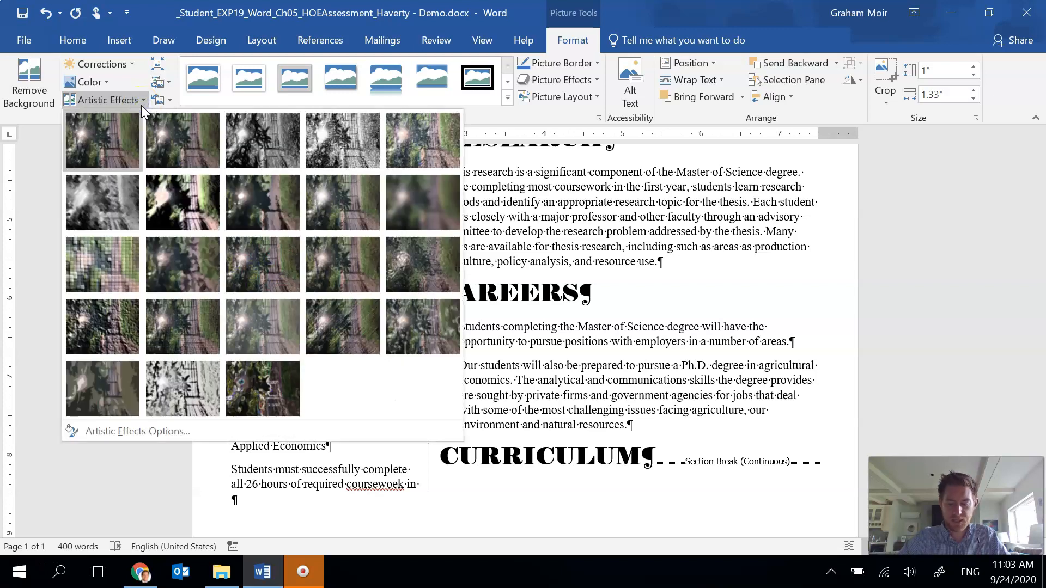
pyautogui.click(363, 140)
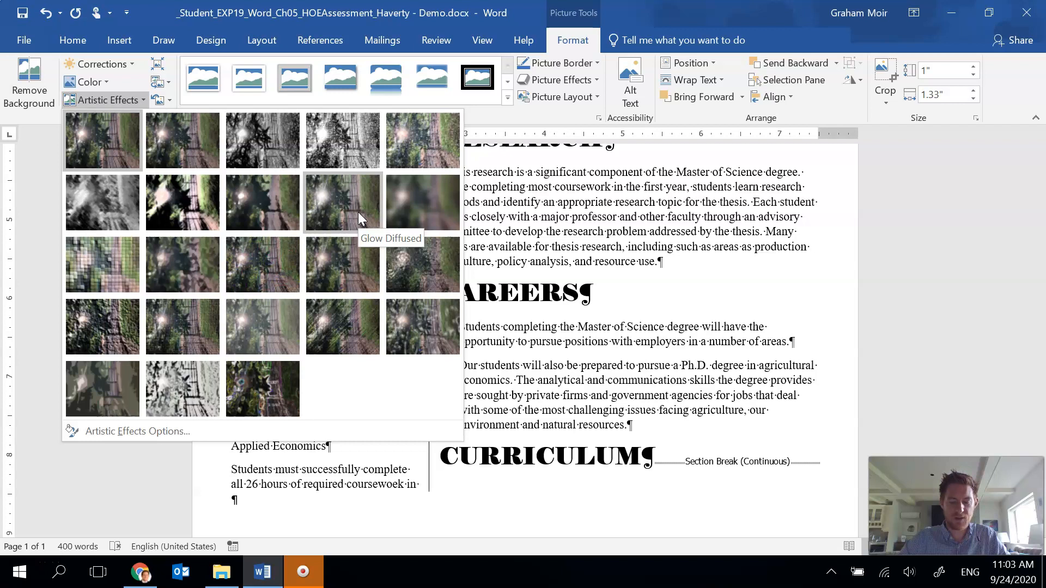
pyautogui.click(358, 211)
pyautogui.click(357, 313)
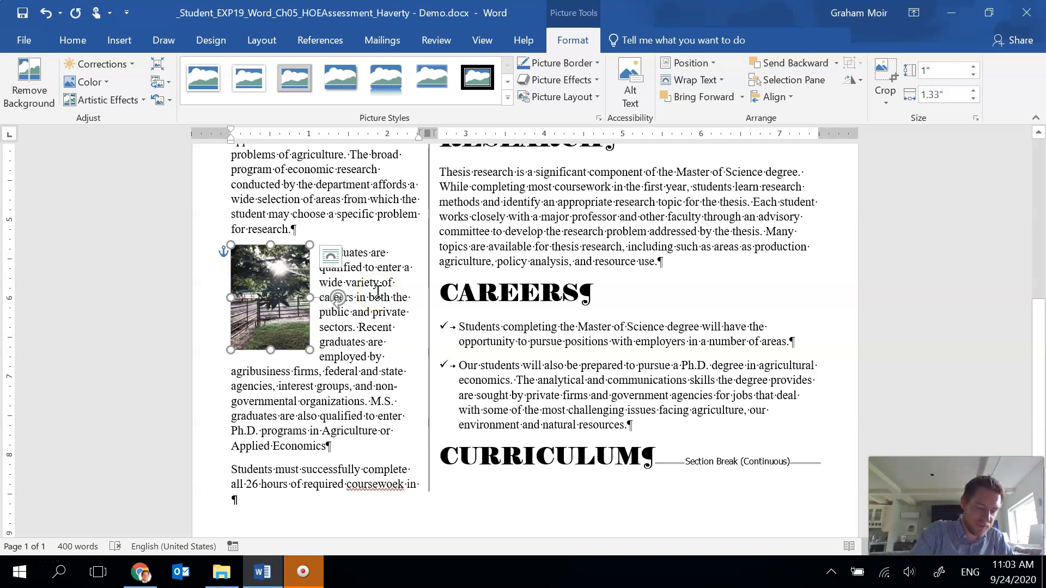
pyautogui.click(385, 288)
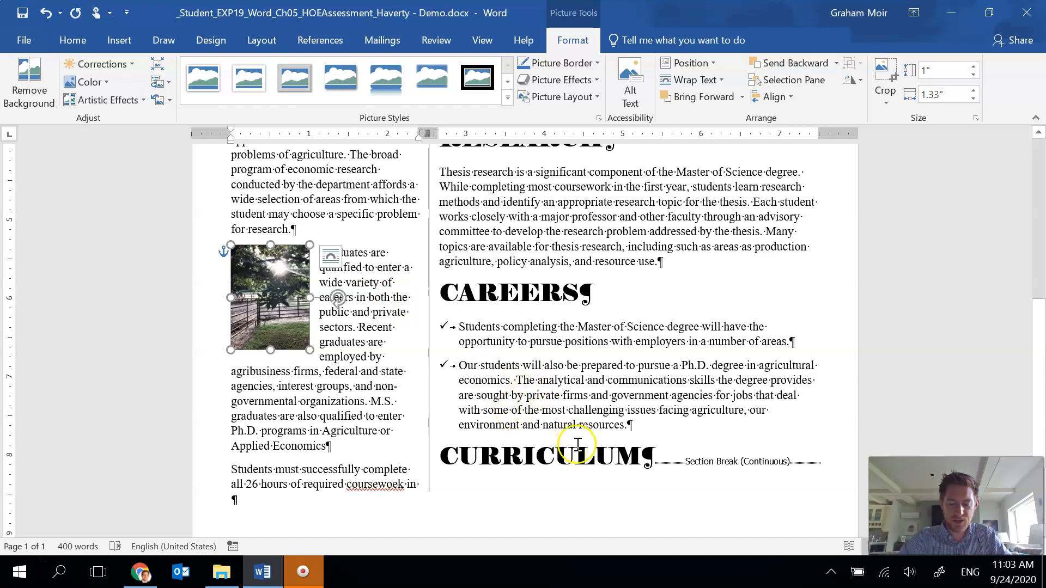
# Add a blank paragraph after the CURRICULUM heading.
pyautogui.scroll(-1, 649, 461)
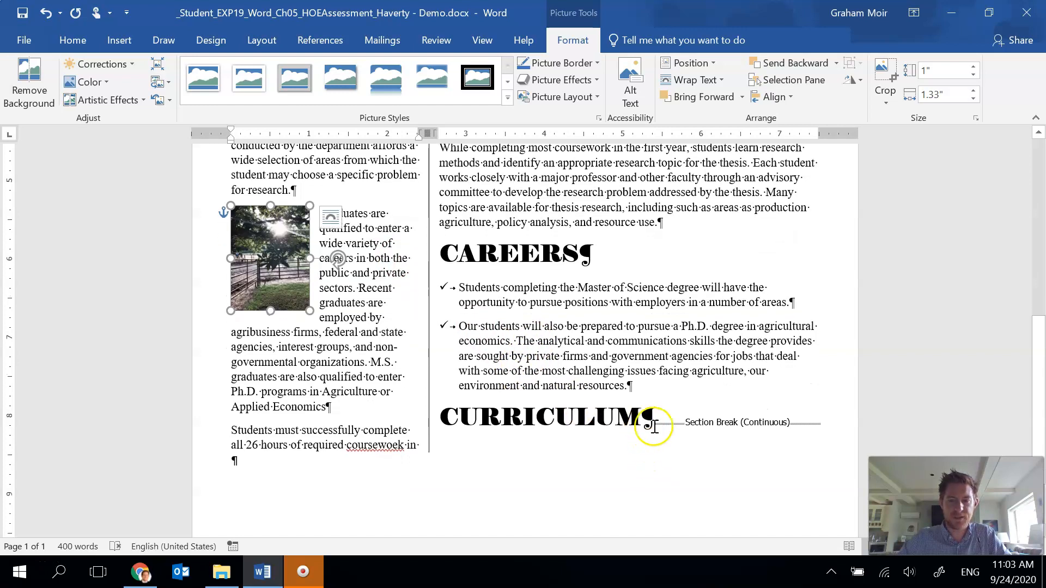
pyautogui.click(650, 417)
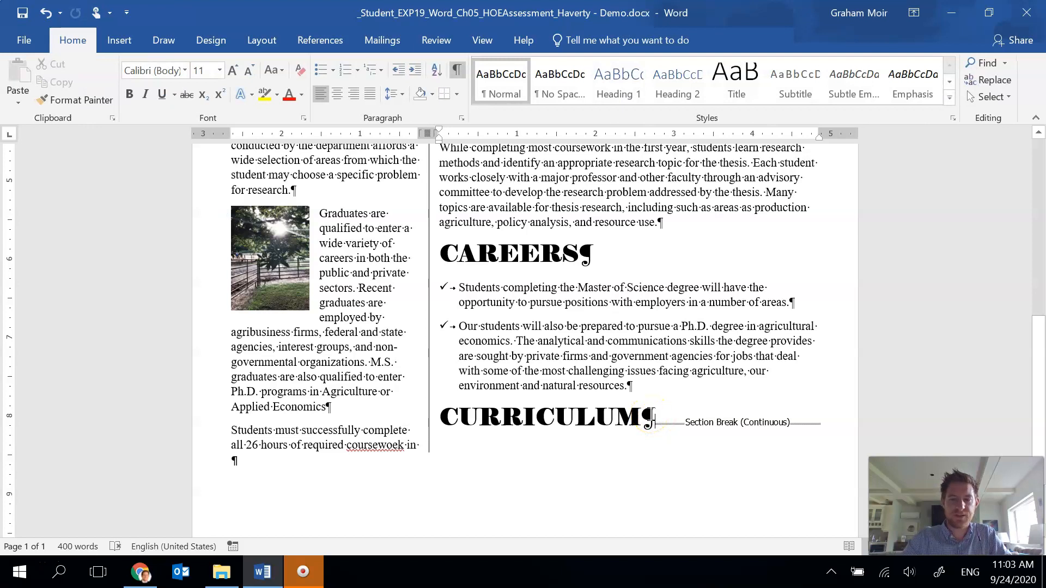
pyautogui.press('Return')
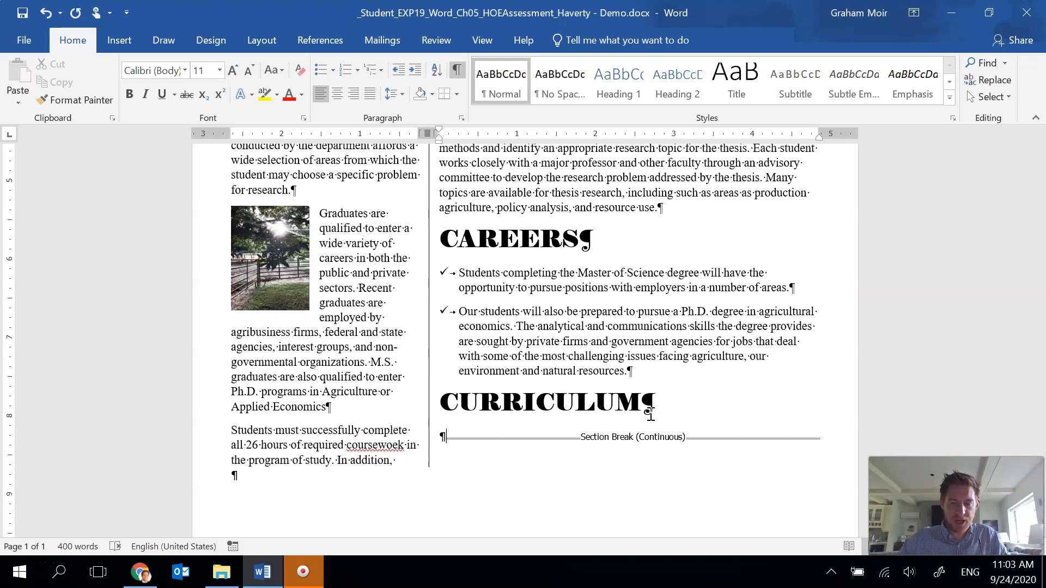
# Insert a Vertical Arrow List SmartArt graphic from the Process category under the CURRICULUM heading.
pyautogui.click(116, 40)
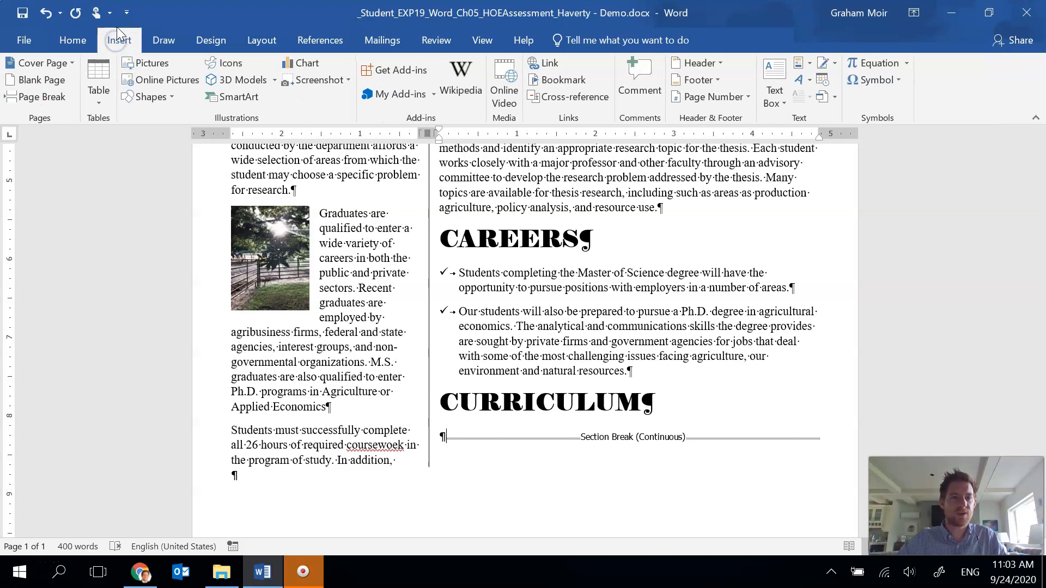
pyautogui.click(257, 103)
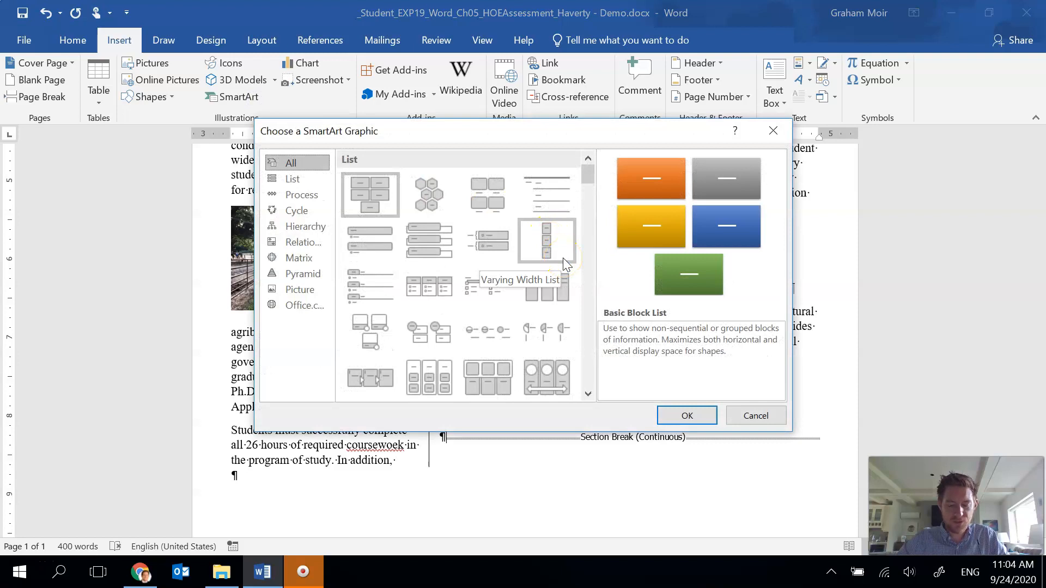
pyautogui.click(311, 195)
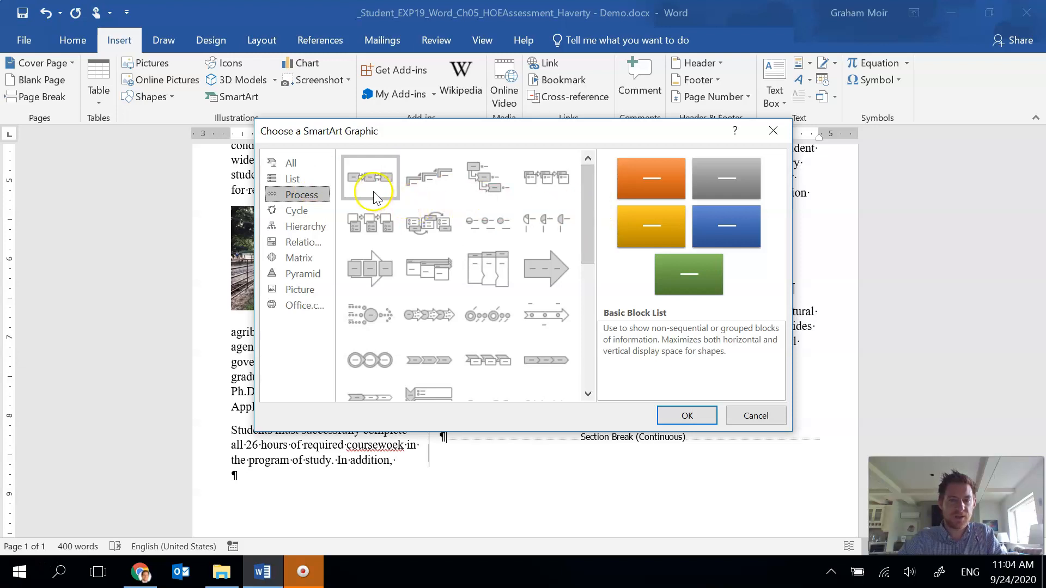
pyautogui.moveTo(589, 256); pyautogui.dragTo(587, 344)
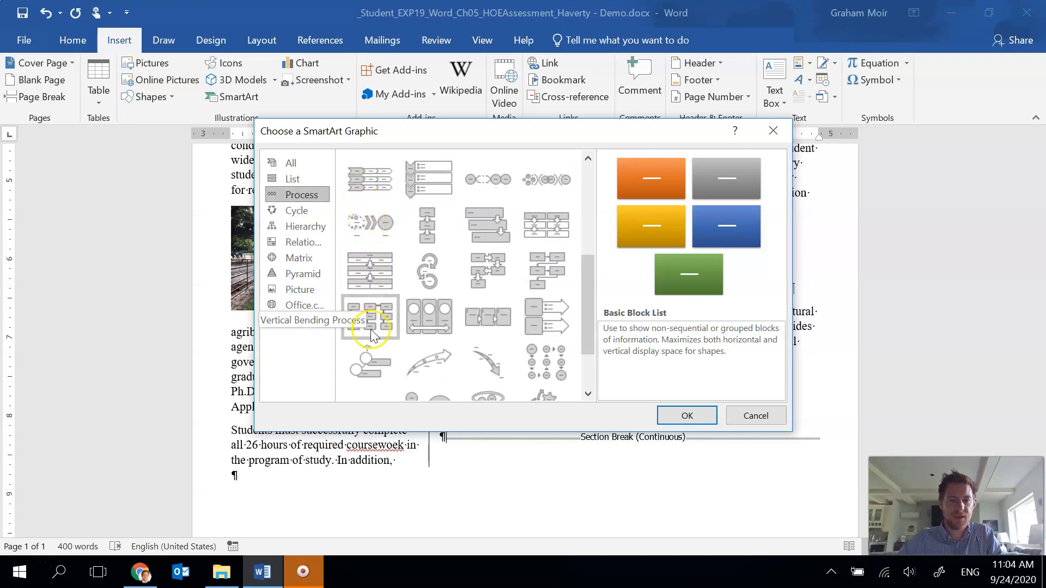
pyautogui.click(564, 329)
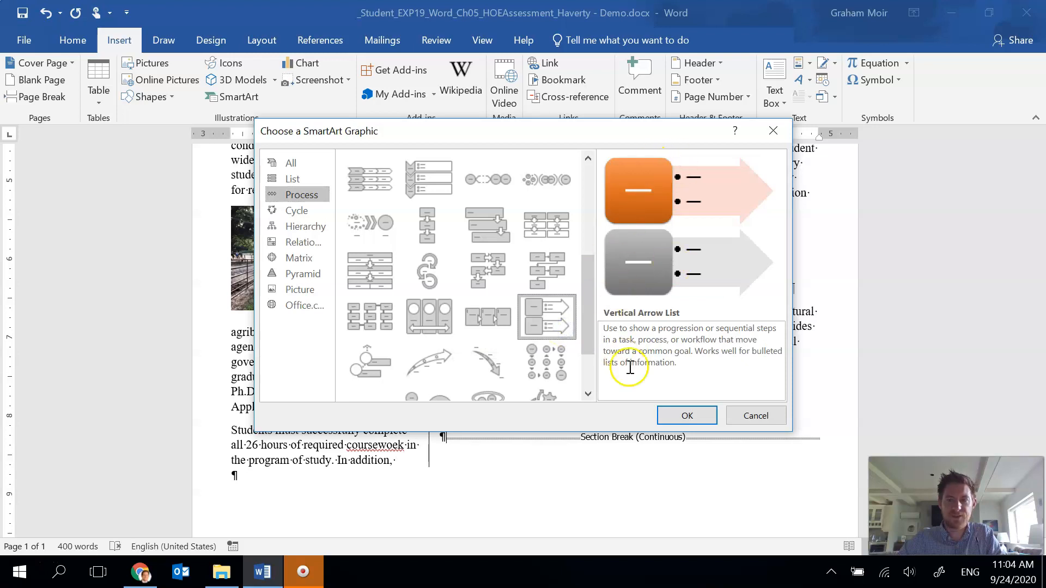
pyautogui.click(679, 417)
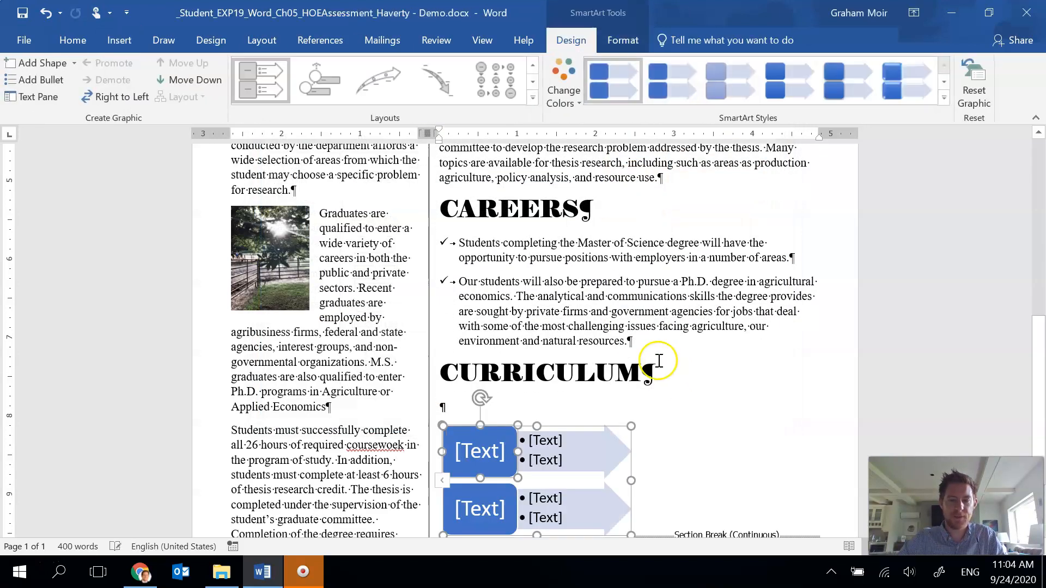
# Set the size of the whole SmartArt graphic to 1.5" high and 4" wide.
pyautogui.scroll(-2, 670, 376)
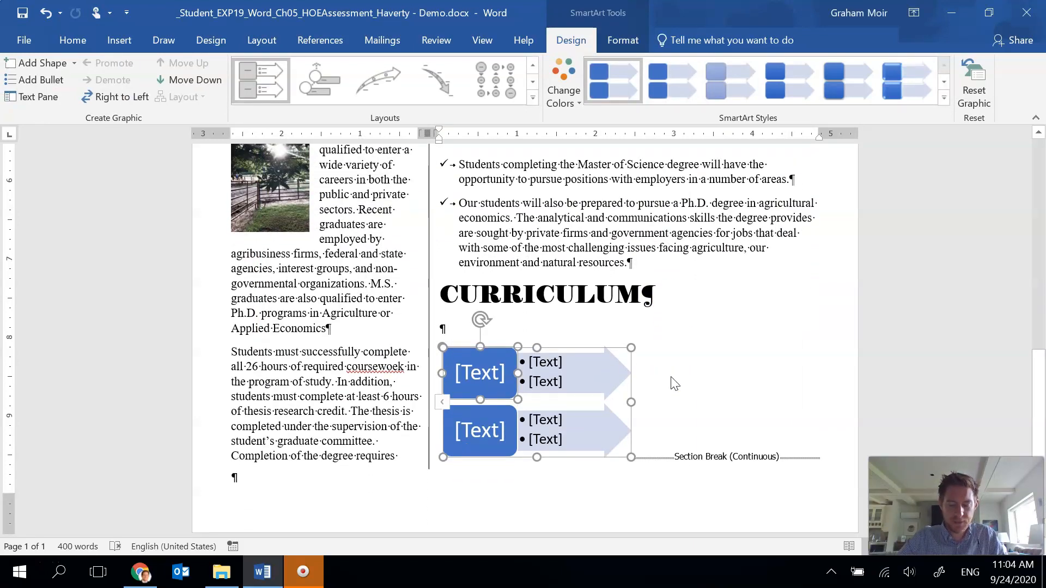
pyautogui.click(692, 372)
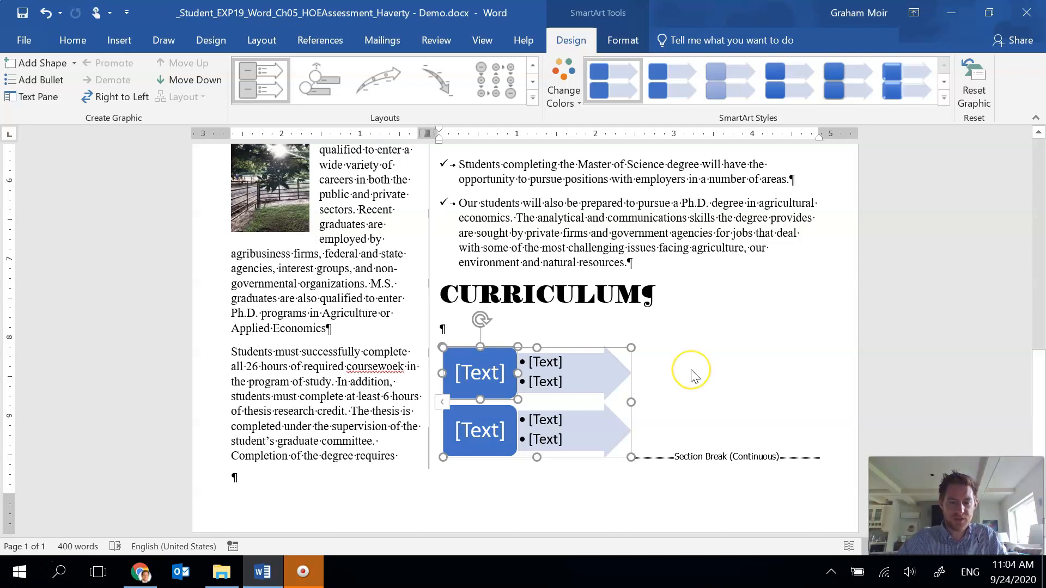
pyautogui.click(631, 370)
pyautogui.click(616, 457)
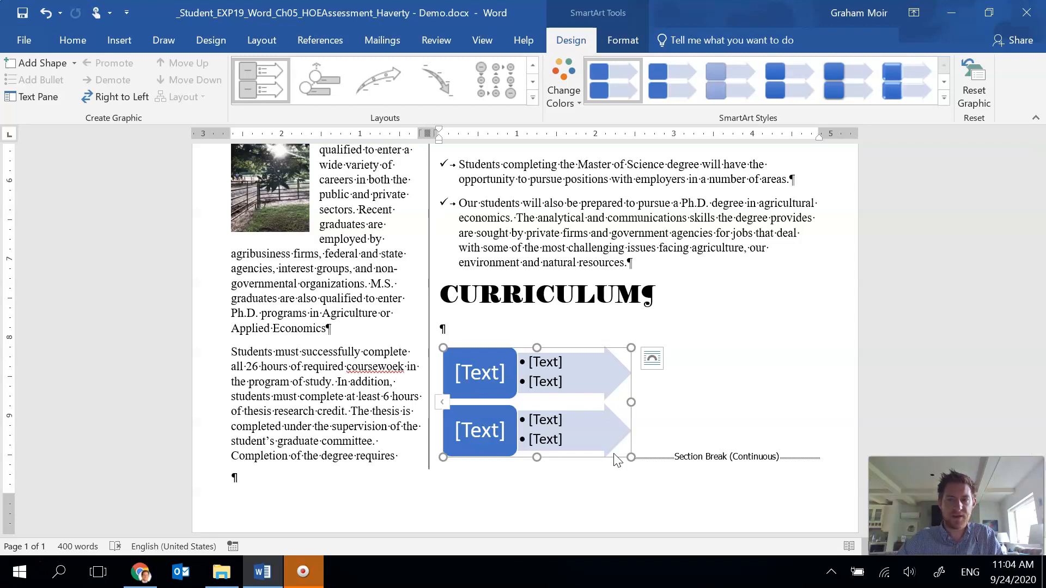
pyautogui.click(623, 41)
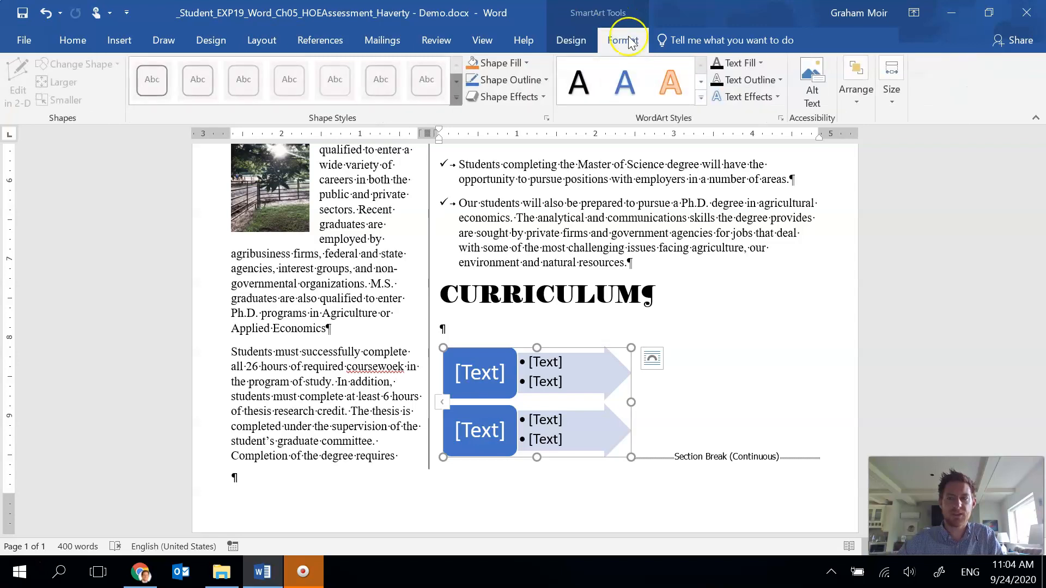
pyautogui.click(896, 105)
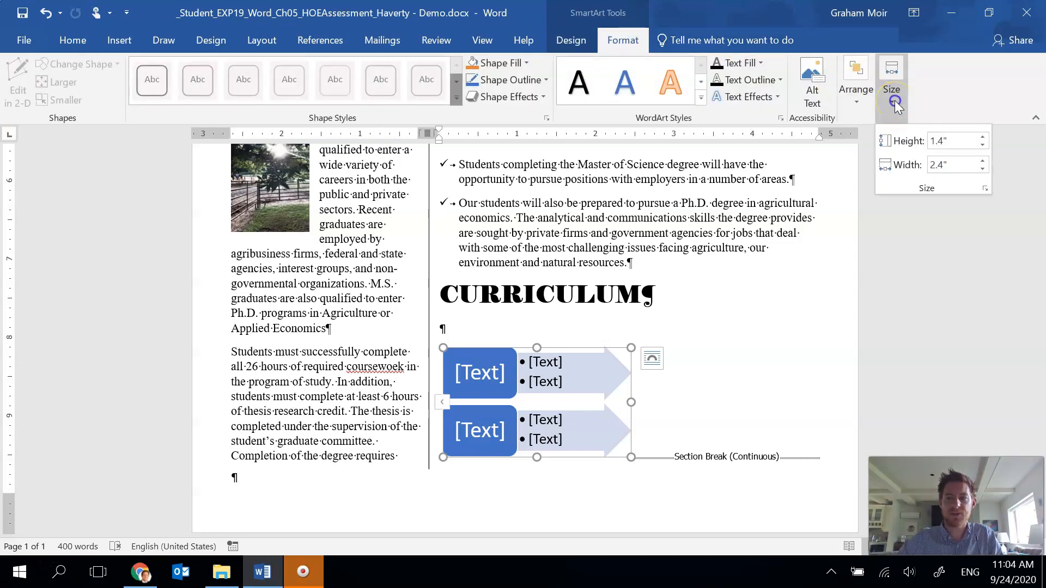
pyautogui.click(947, 140)
pyautogui.click(945, 137)
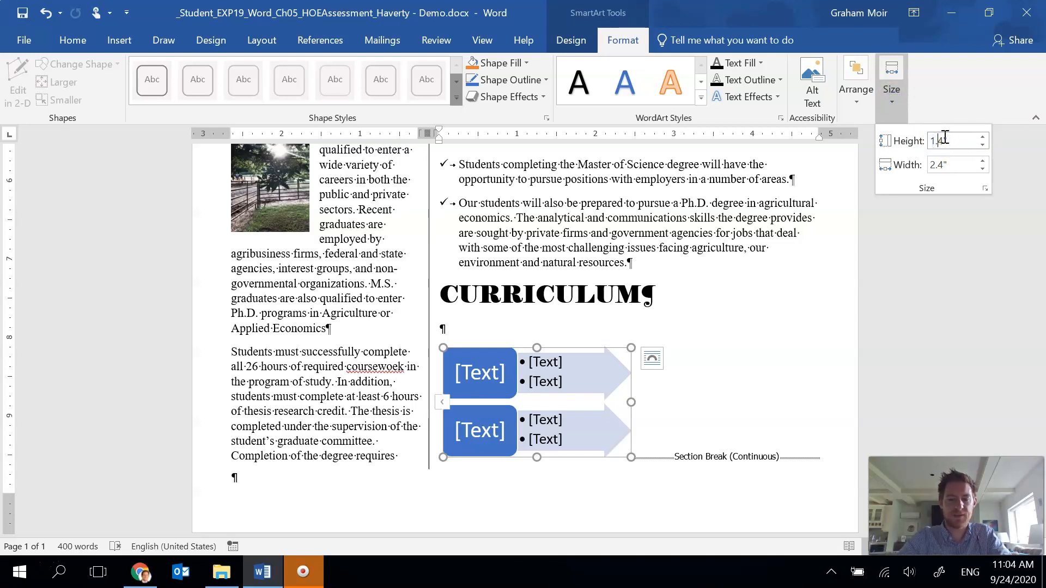
pyautogui.write('5')
pyautogui.press('Tab')
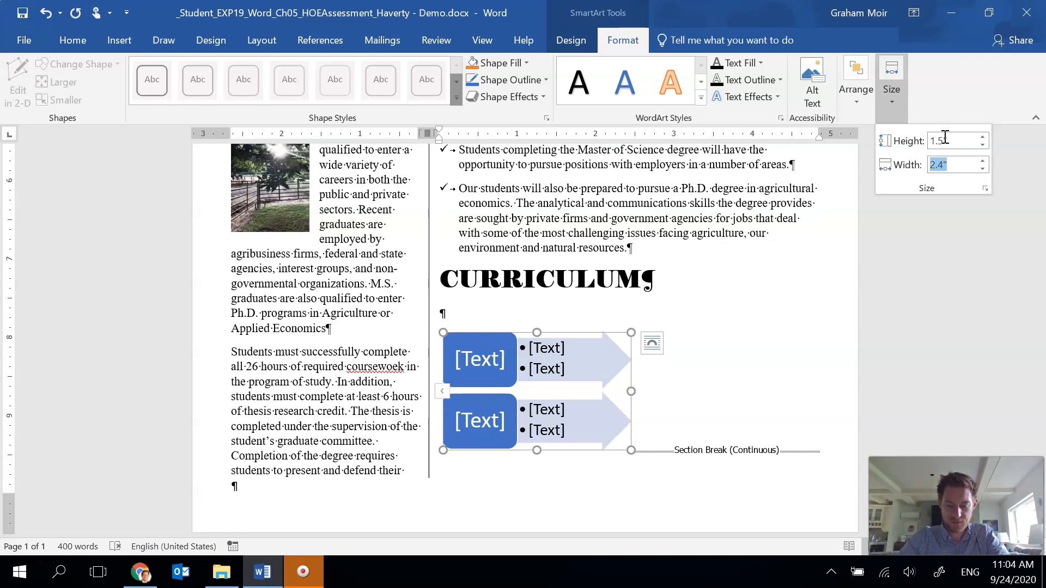
pyautogui.write('4')
pyautogui.press('Return')
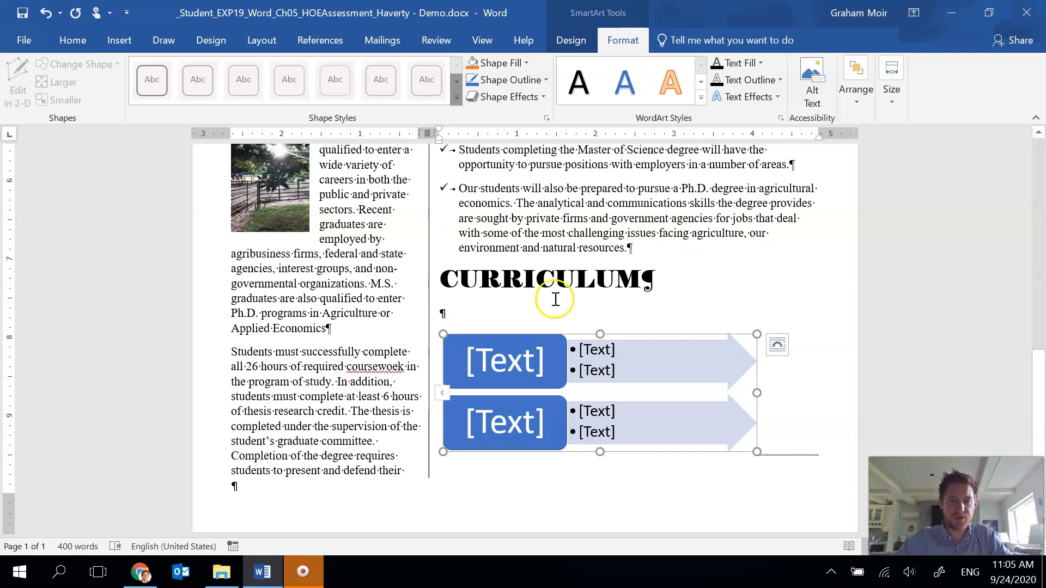
# Enter "Year 1" in the first SmartArt box and "QM 1 and 2" as the first bullet in its arrow.
pyautogui.click(512, 359)
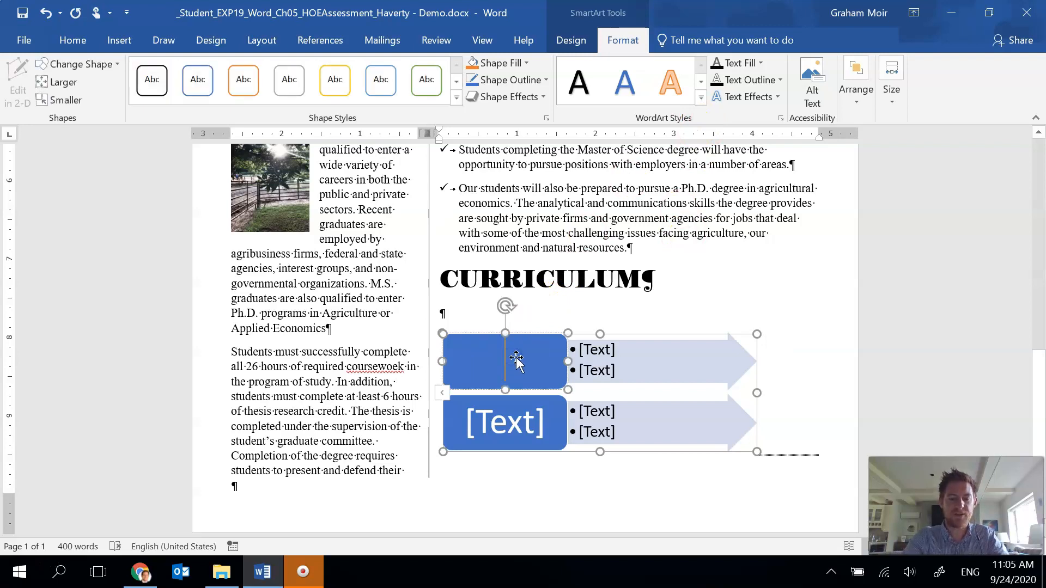
pyautogui.write('Year 1')
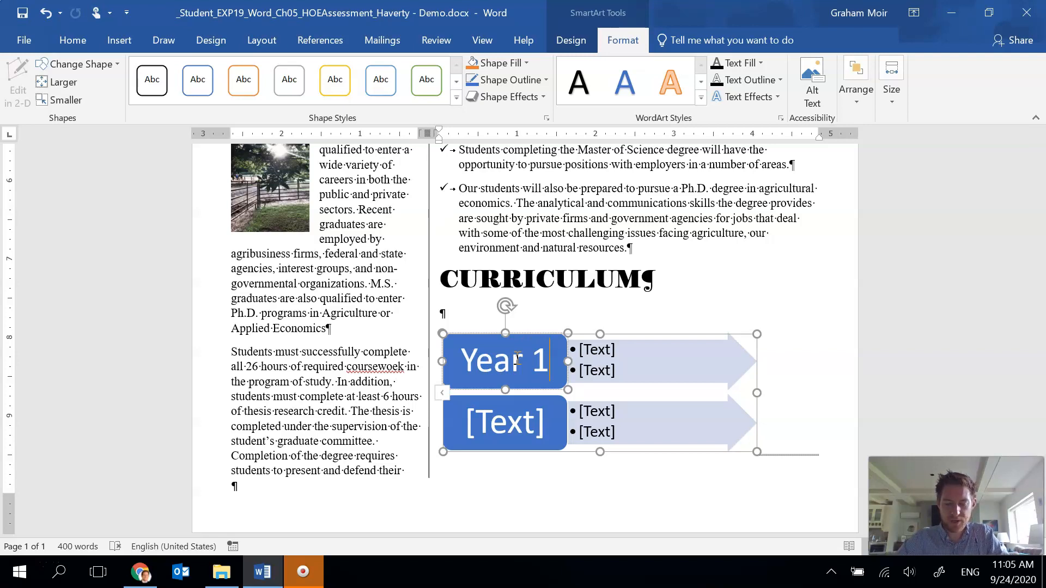
pyautogui.click(613, 351)
pyautogui.write('QM 1 and 2')
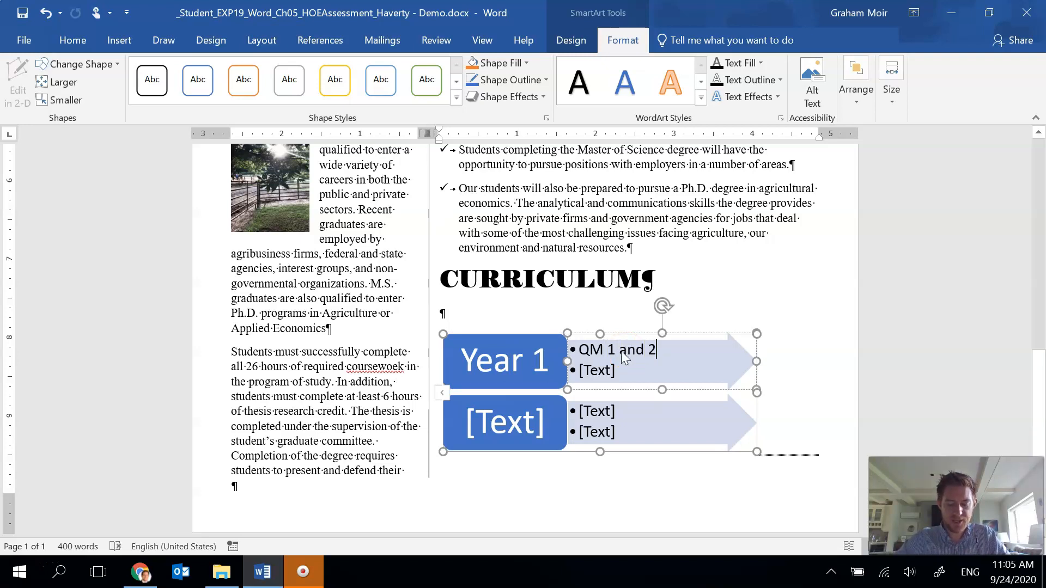
# Enter "Consumer Analysis" as the second bullet in the Year 1 arrow, correcting the capitalization.
pyautogui.click(612, 368)
pyautogui.write('COnsumer Analysis')
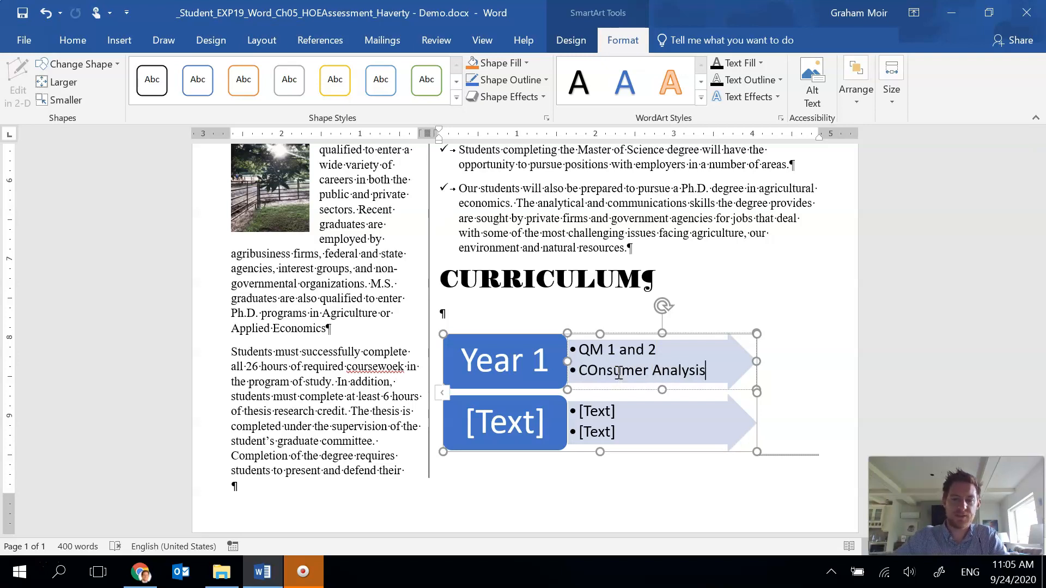
pyautogui.click(599, 366)
pyautogui.press('BackSpace')
pyautogui.write('o')
pyautogui.click(569, 371)
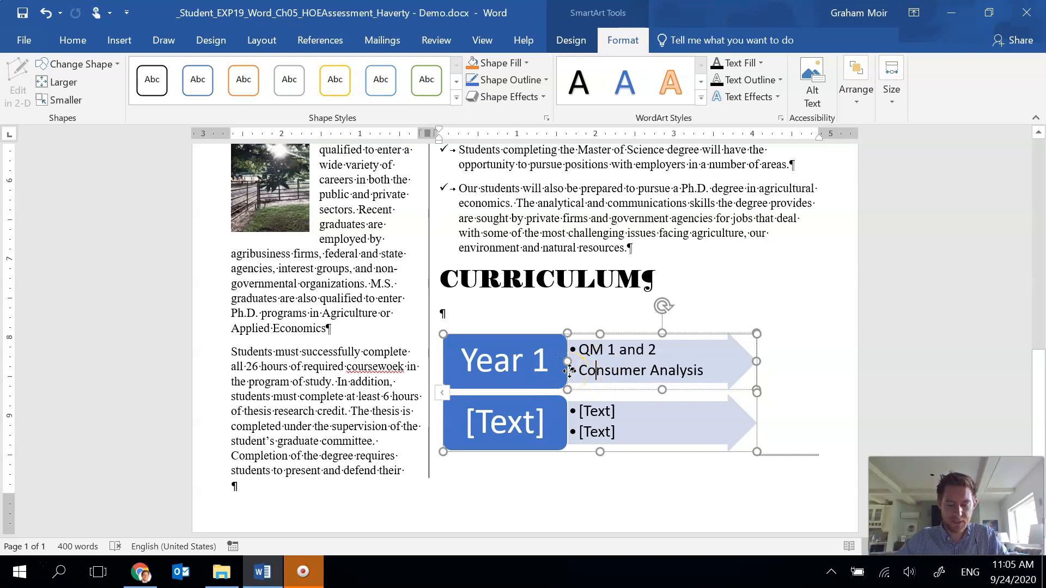
# Enter "Year 2" in the second SmartArt box and "Game Theory" as the first bullet in its arrow.
pyautogui.click(529, 420)
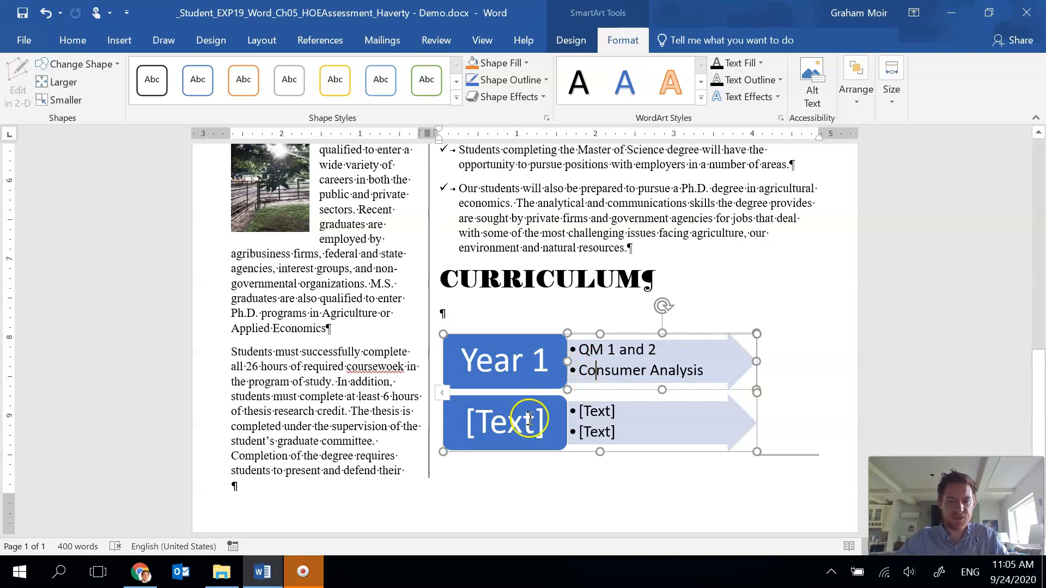
pyautogui.write('Year 2')
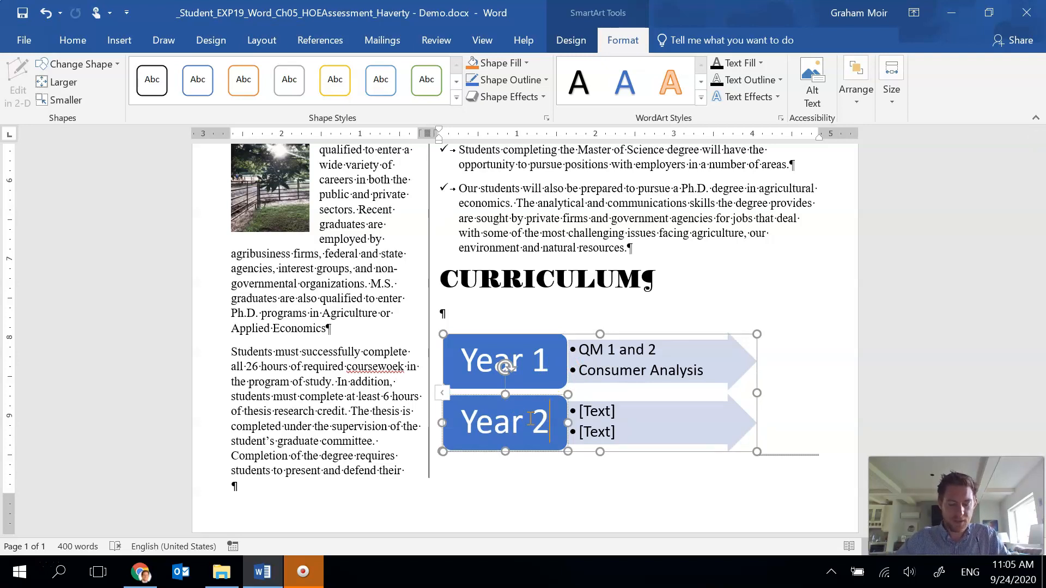
pyautogui.click(610, 412)
pyautogui.write('Game')
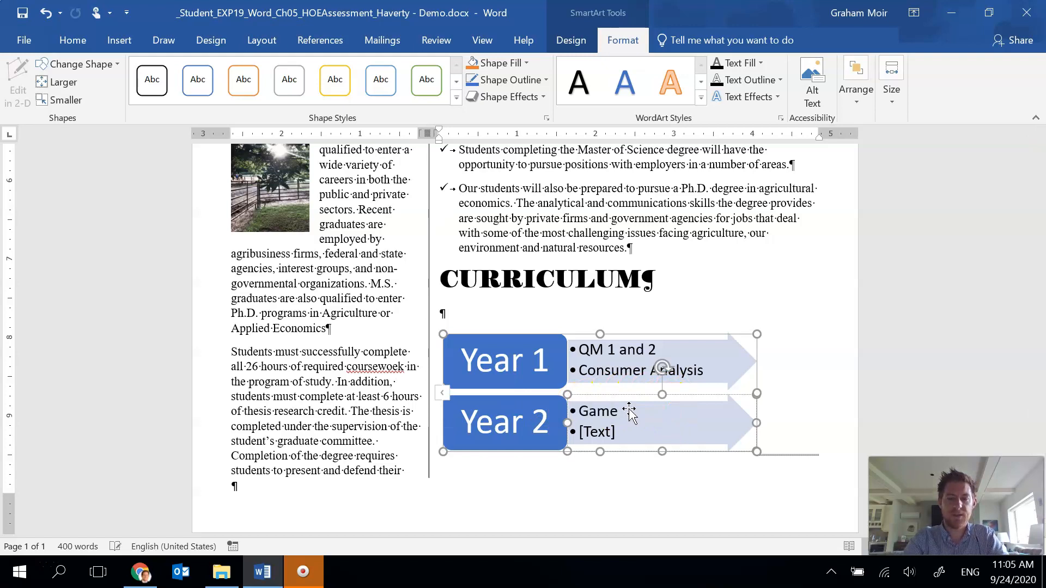
pyautogui.write(' Theory')
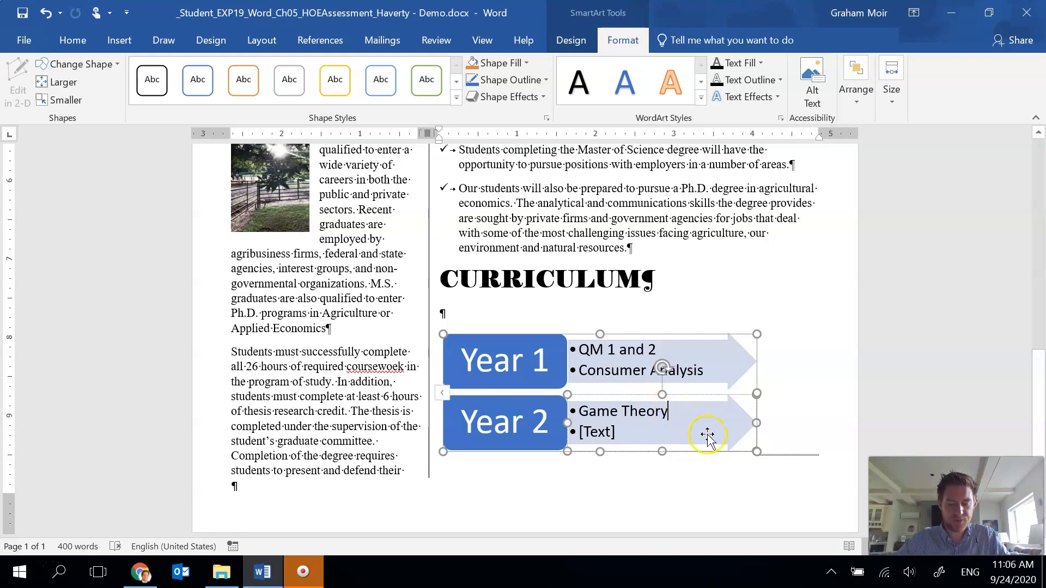
pyautogui.click(611, 434)
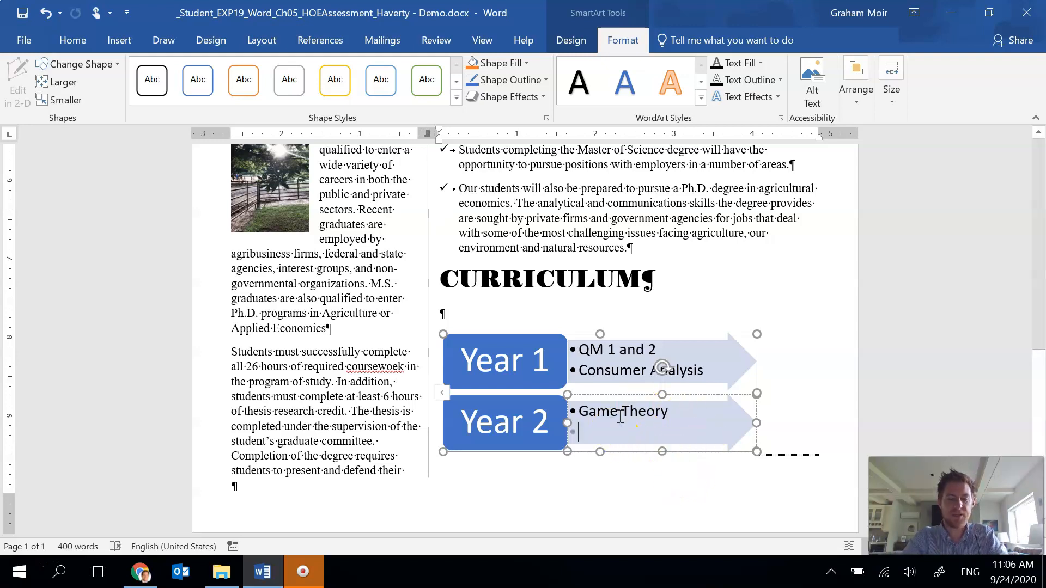
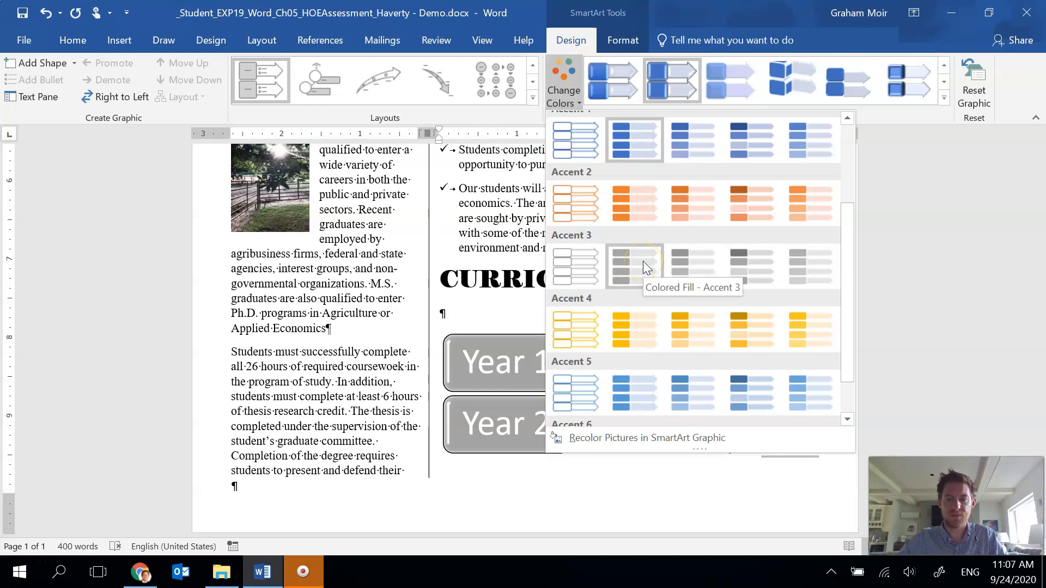
# Recolor the SmartArt graphic with the third gray variation in the Accent 3 color group.
pyautogui.click(697, 271)
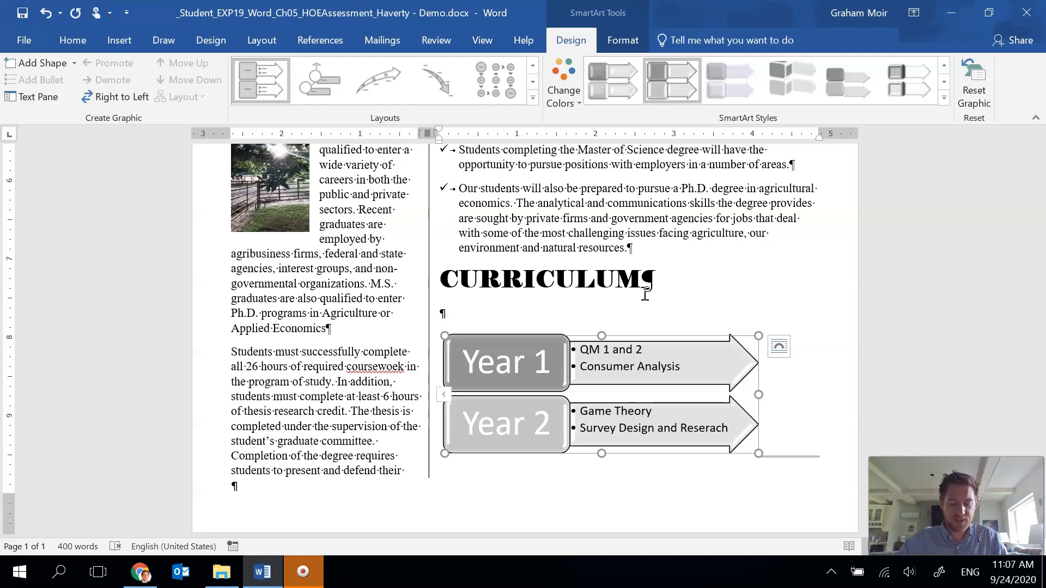
# Copy the sentence beside the farm picture that starts with "Graduates are qualified to enter" and ends with "private sectors.".
pyautogui.scroll(3, 261, 235)
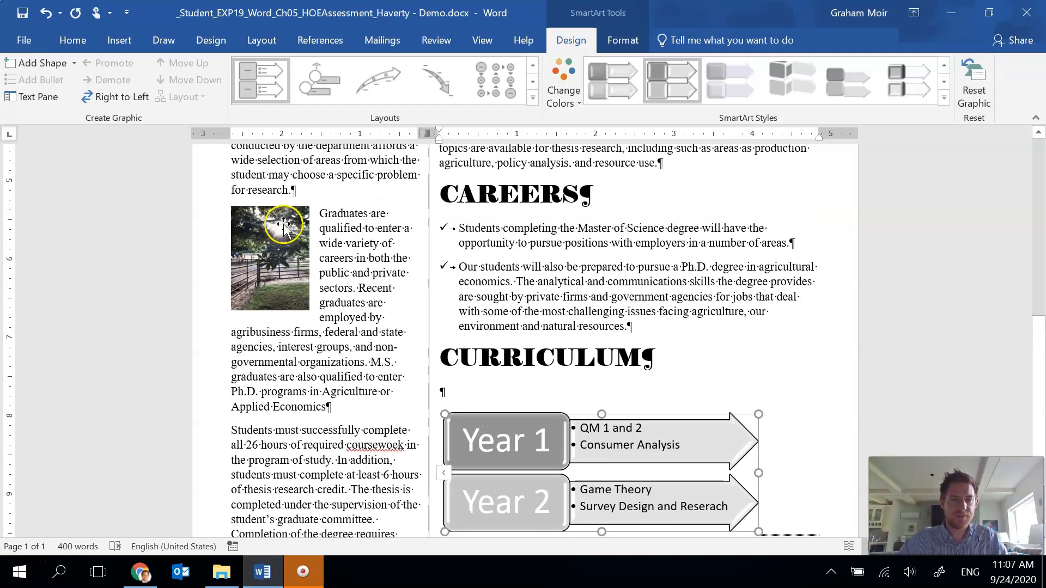
pyautogui.moveTo(316, 213); pyautogui.dragTo(356, 288)
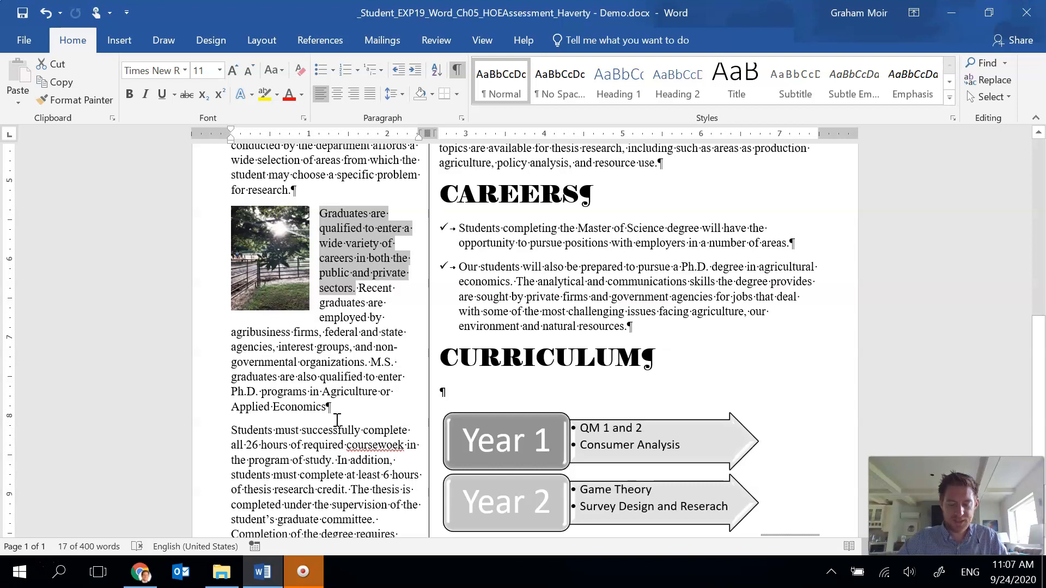
pyautogui.hotkey('ctrl', 'c')
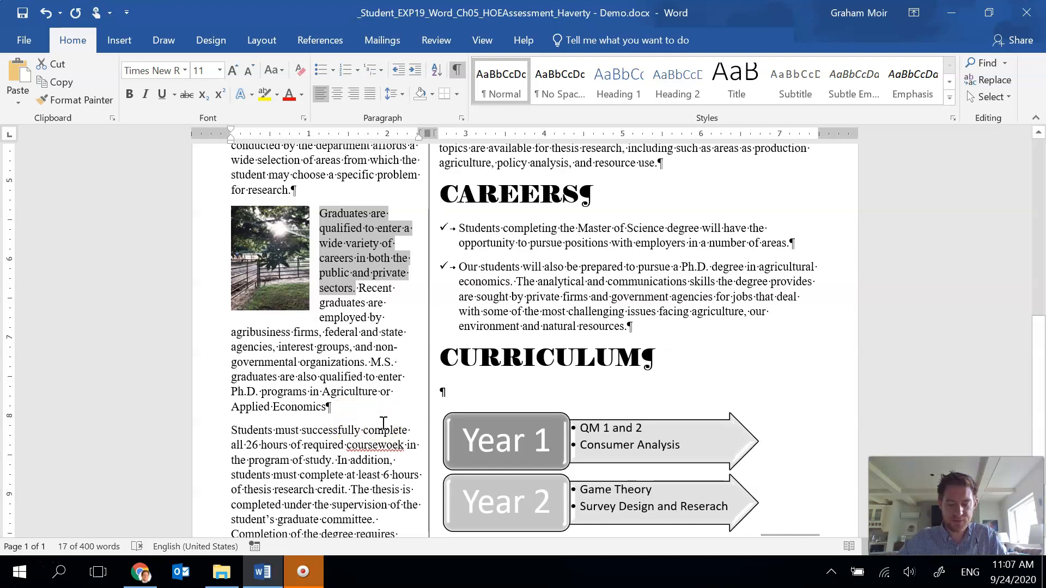
# Insert a page break directly after the SmartArt graphic under the CURRICULUM heading.
pyautogui.scroll(-2, 506, 435)
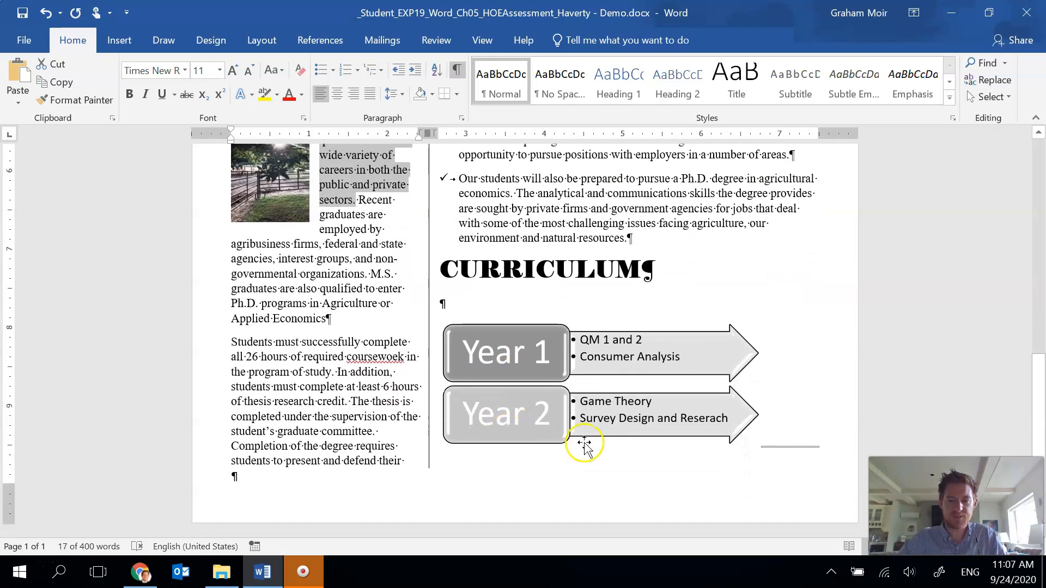
pyautogui.click(761, 445)
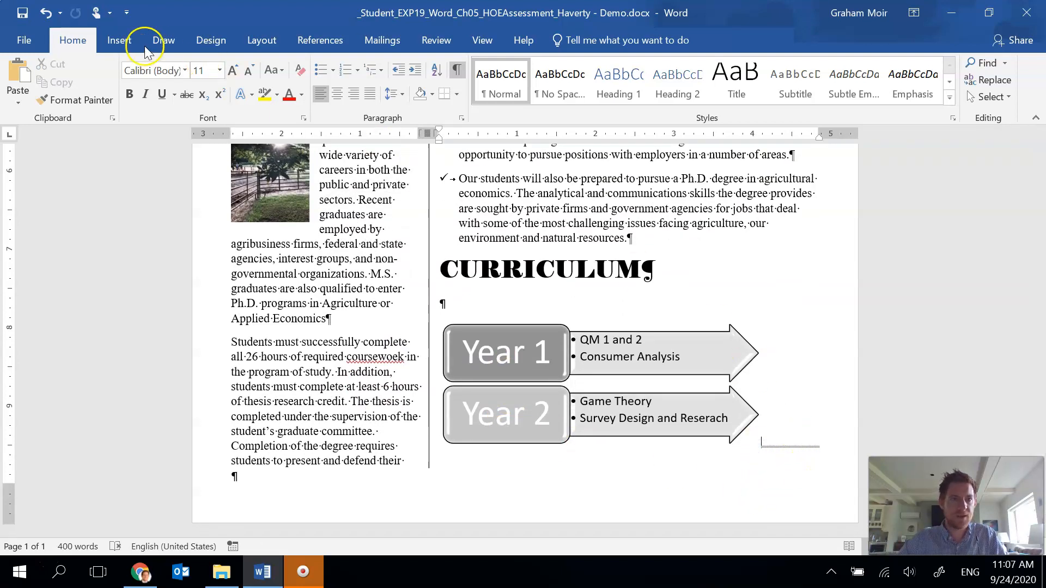
pyautogui.click(118, 40)
pyautogui.click(61, 96)
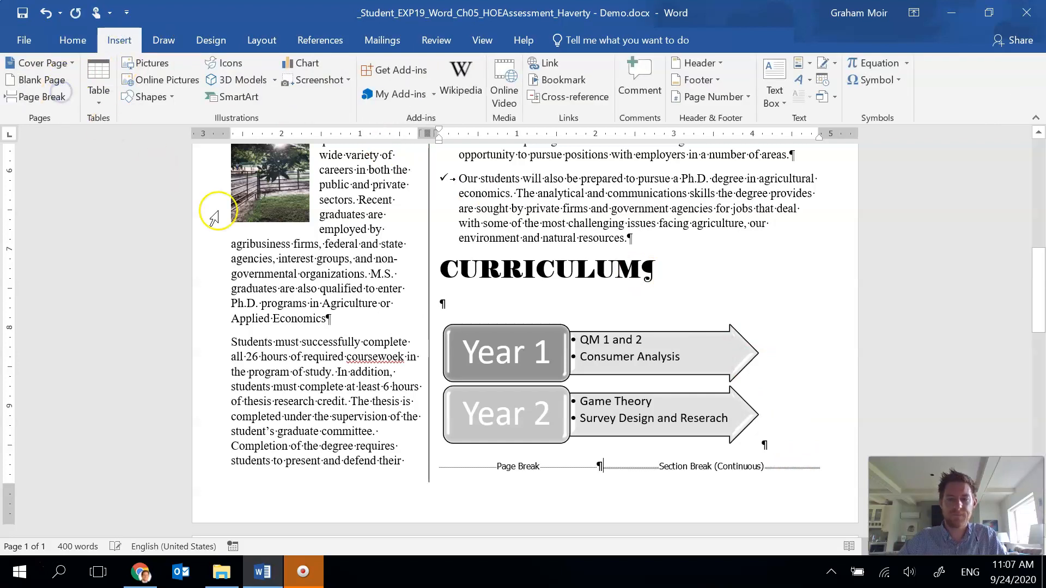
# Insert an Austin Quote text box at the start of the new second page.
pyautogui.scroll(-2, 293, 257)
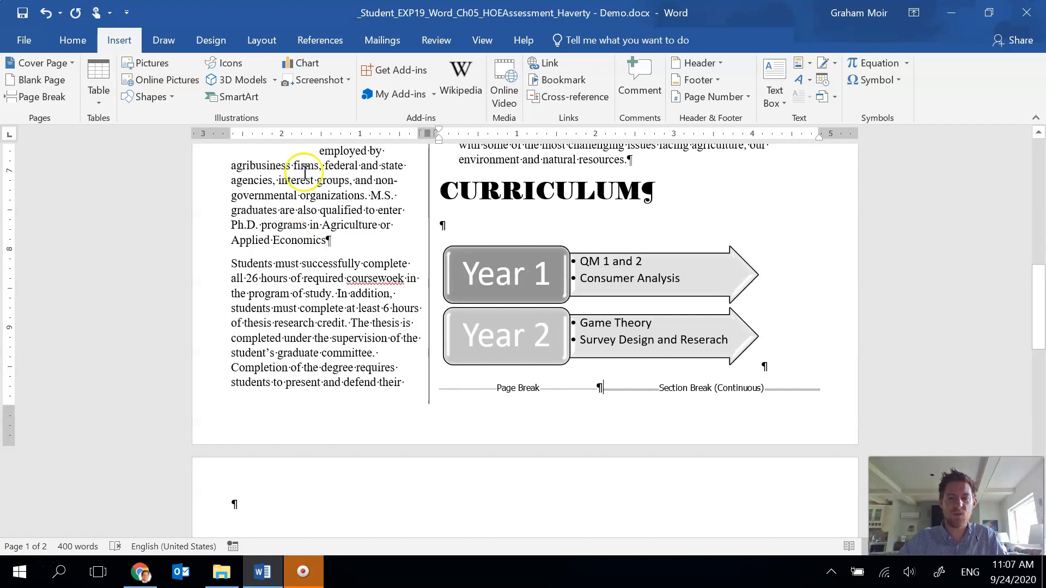
pyautogui.click(121, 44)
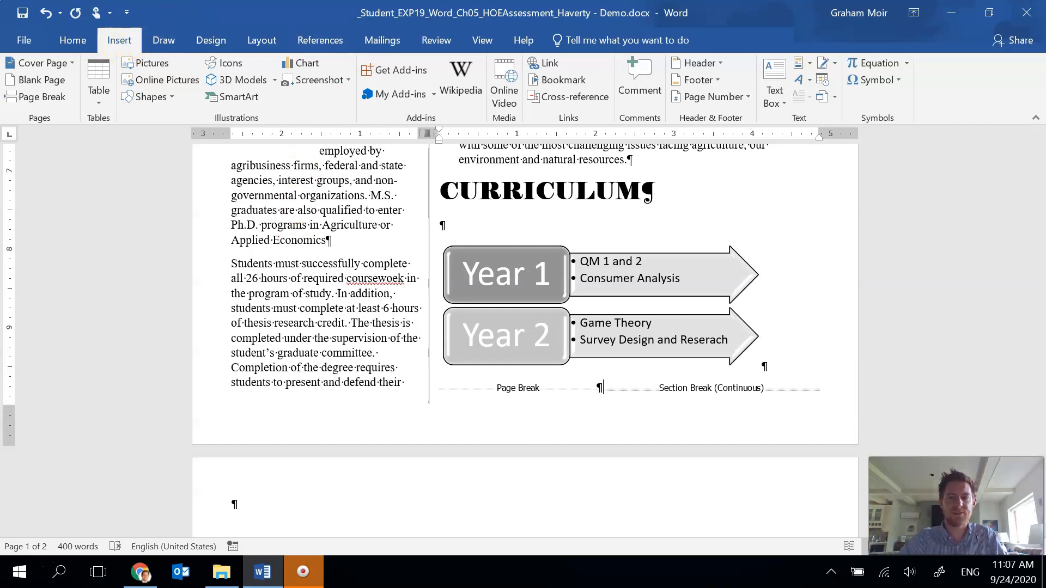
pyautogui.click(777, 101)
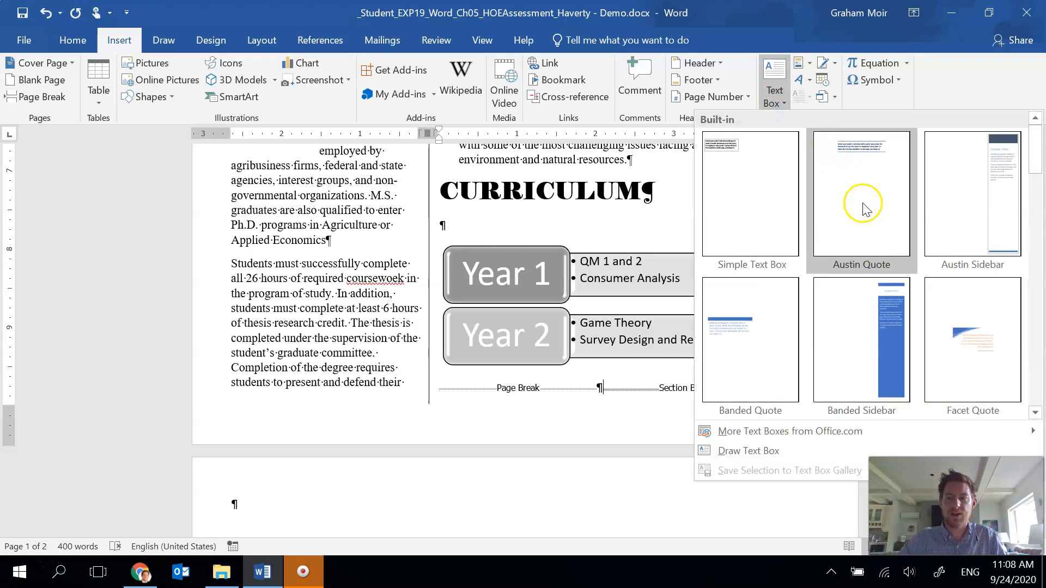
pyautogui.click(867, 221)
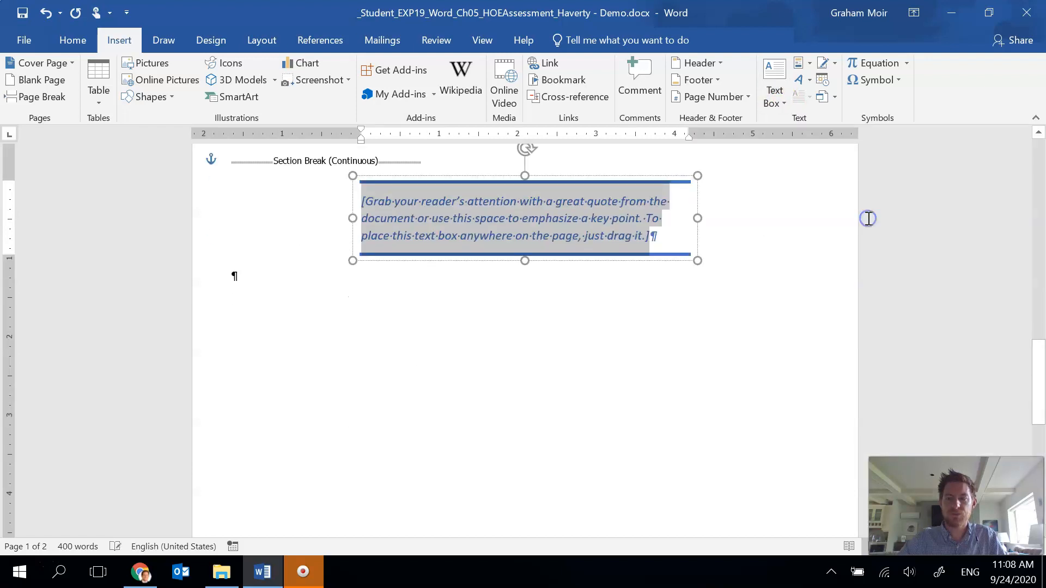
# Set the quote text box's text wrapping to Top and Bottom.
pyautogui.scroll(1, 605, 346)
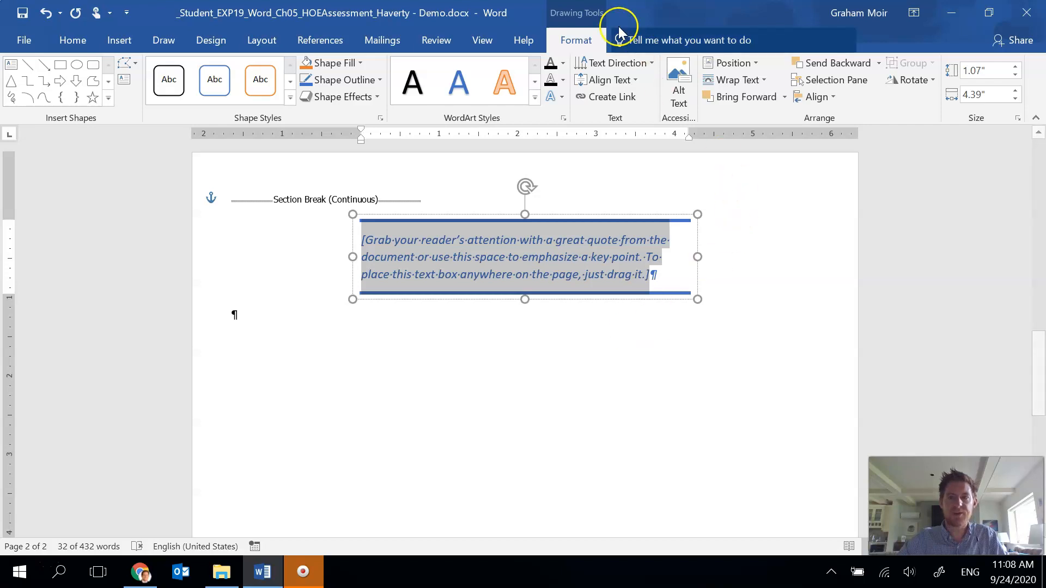
pyautogui.click(756, 79)
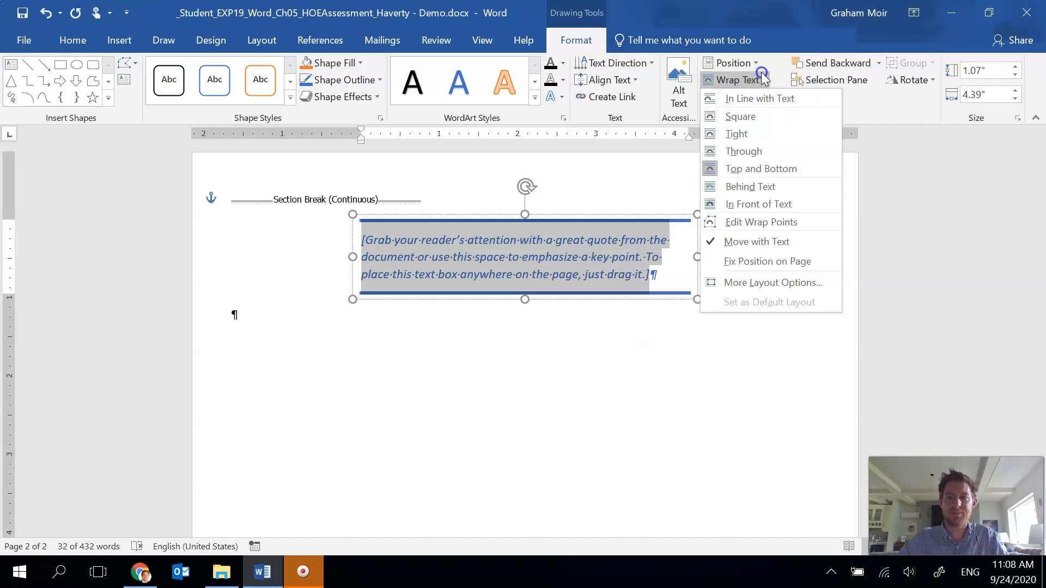
pyautogui.click(779, 170)
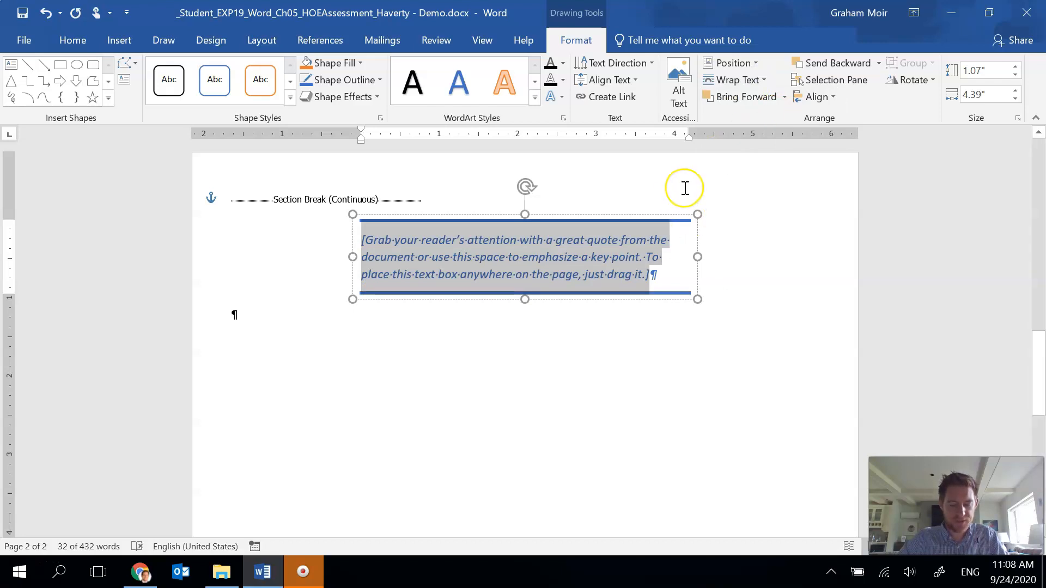
# Replace the quote text box's placeholder with the copied sentence about graduates' careers, pasted as text only.
pyautogui.rightClick(647, 276)
pyautogui.click(639, 273)
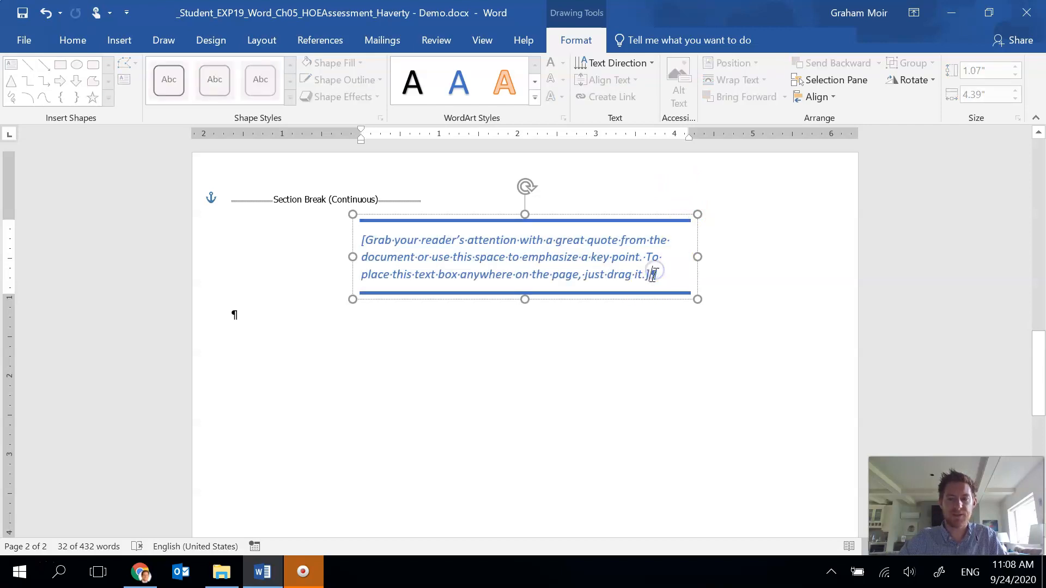
pyautogui.click(459, 238)
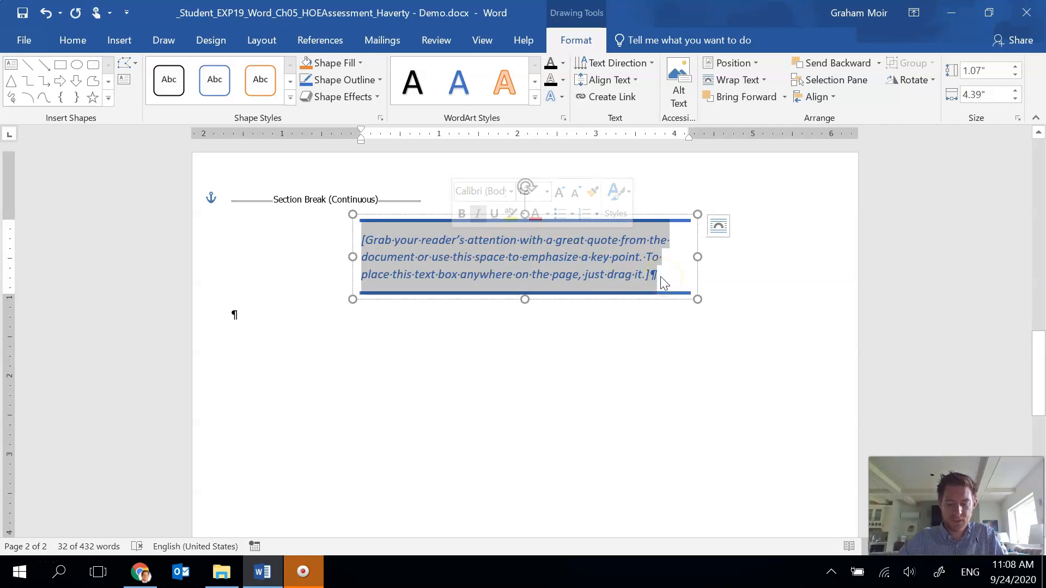
pyautogui.click(66, 38)
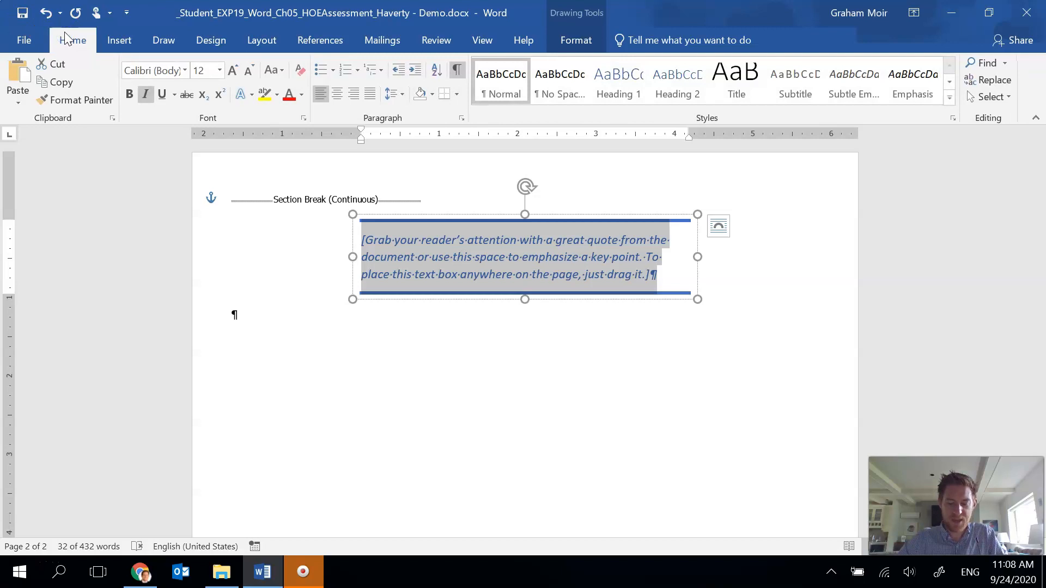
pyautogui.click(18, 106)
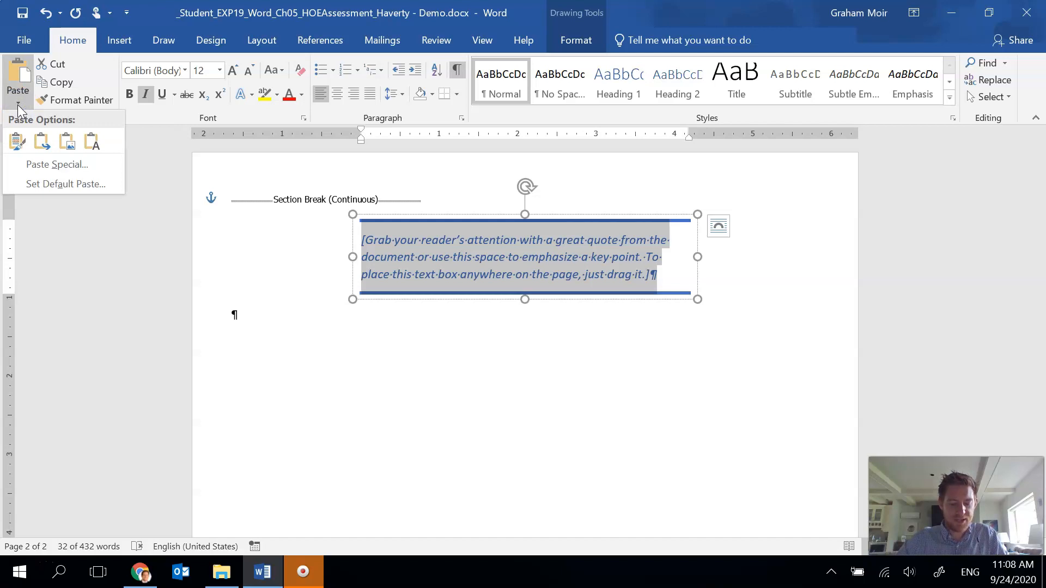
pyautogui.click(90, 143)
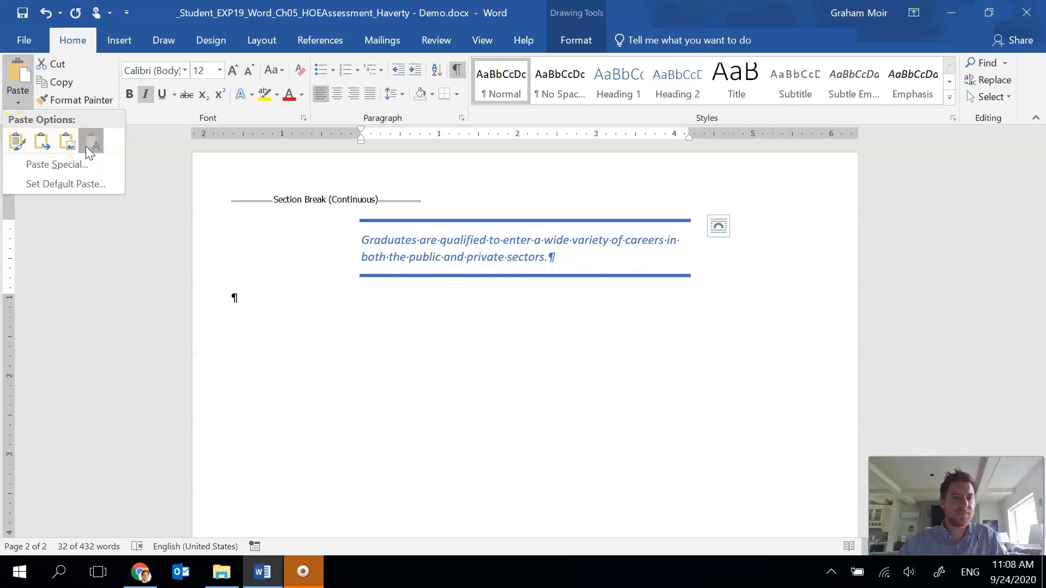
pyautogui.click(86, 146)
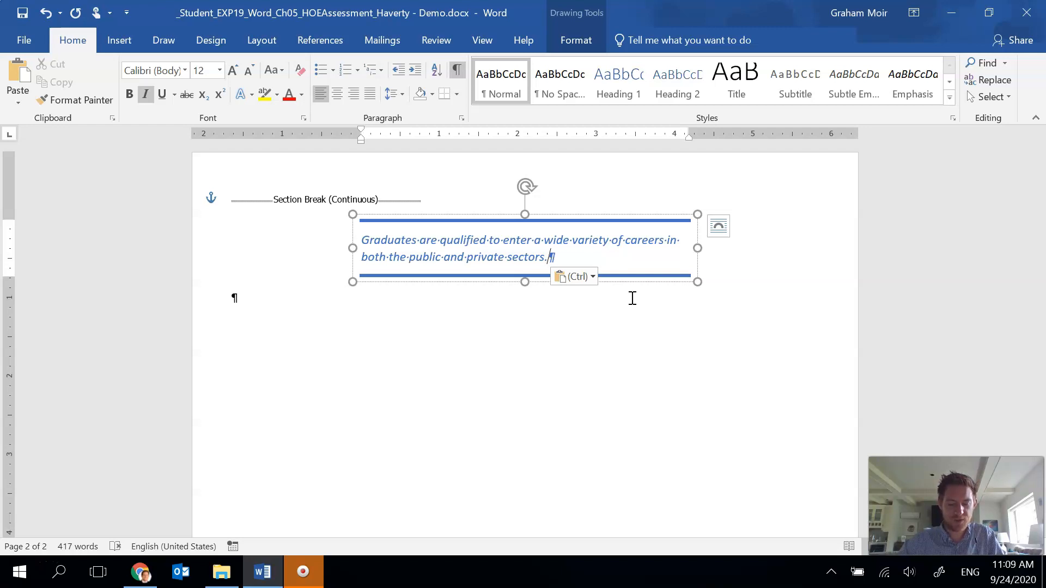
# Set the size of the quote text box to 3" high and 3" wide.
pyautogui.click(625, 216)
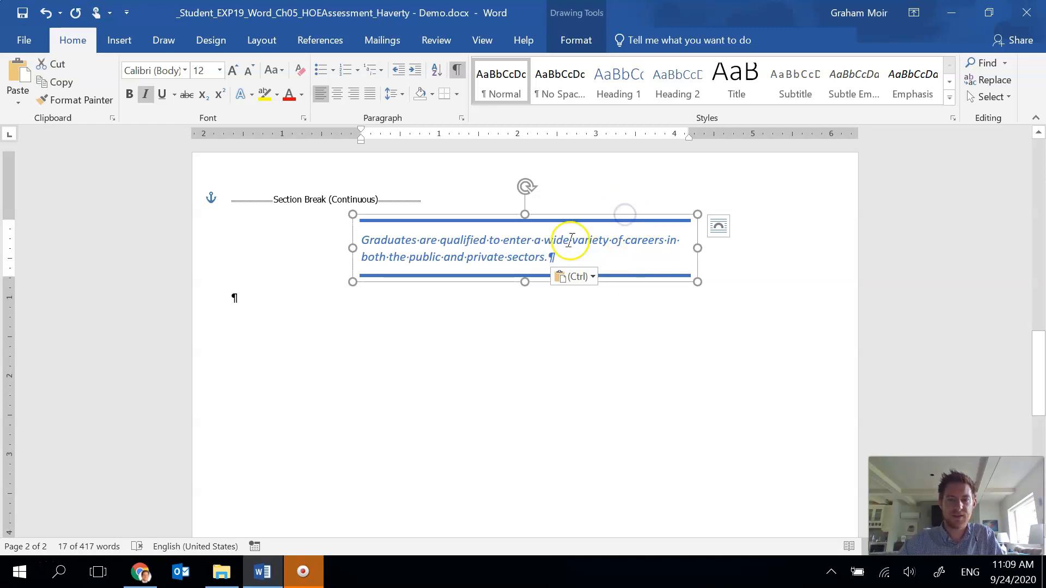
pyautogui.click(589, 47)
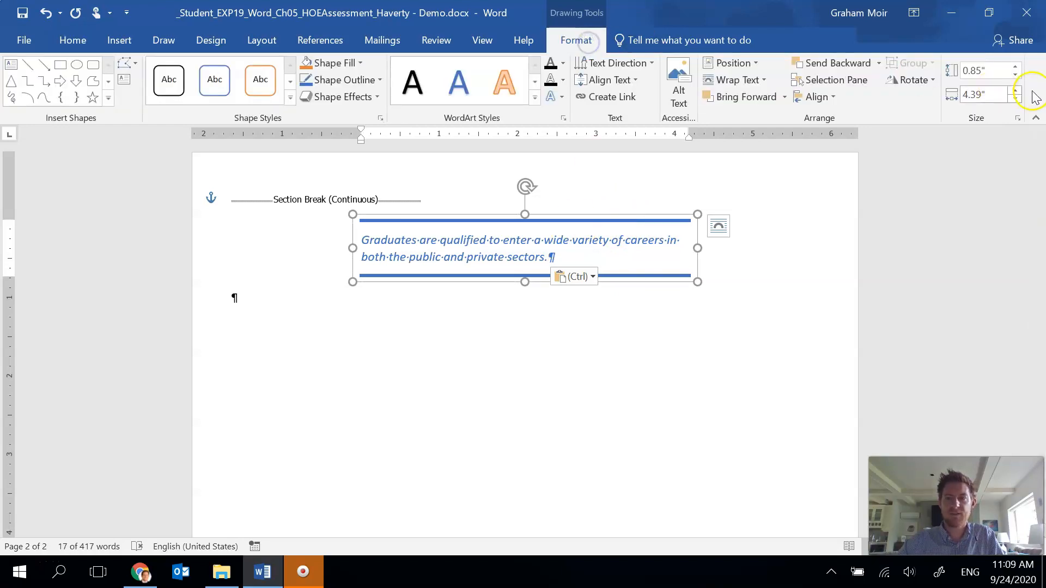
pyautogui.click(985, 70)
pyautogui.write('3')
pyautogui.press('Tab')
pyautogui.write('3')
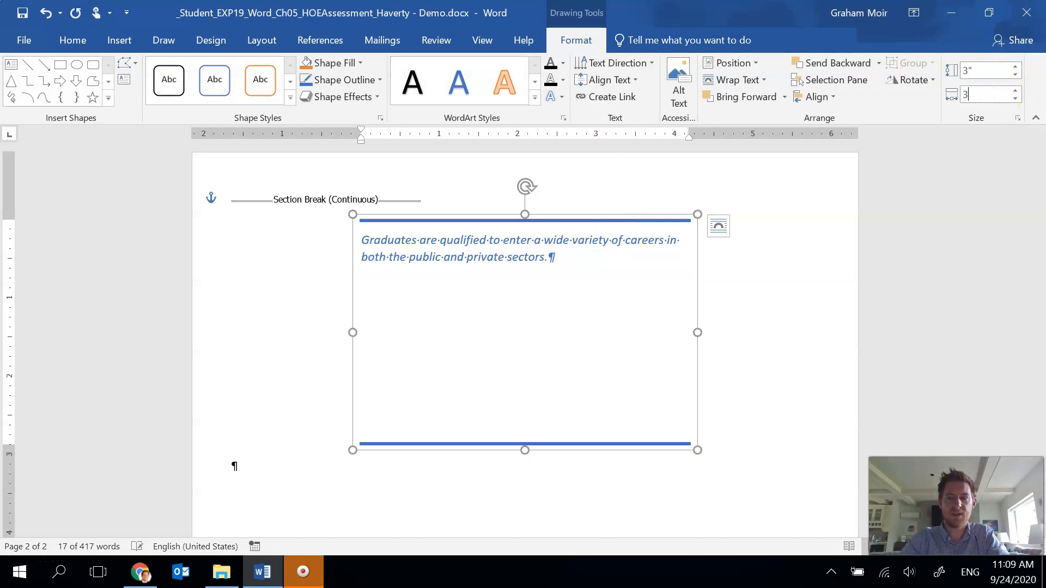
pyautogui.press('Return')
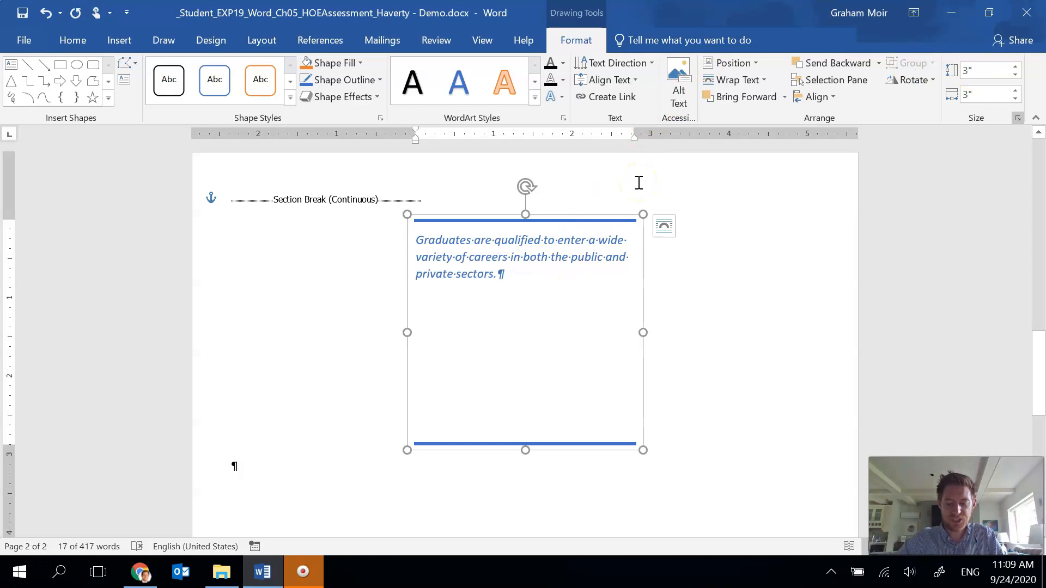
# Position the quote text box with horizontal alignment Left relative to the Margin.
pyautogui.click(754, 67)
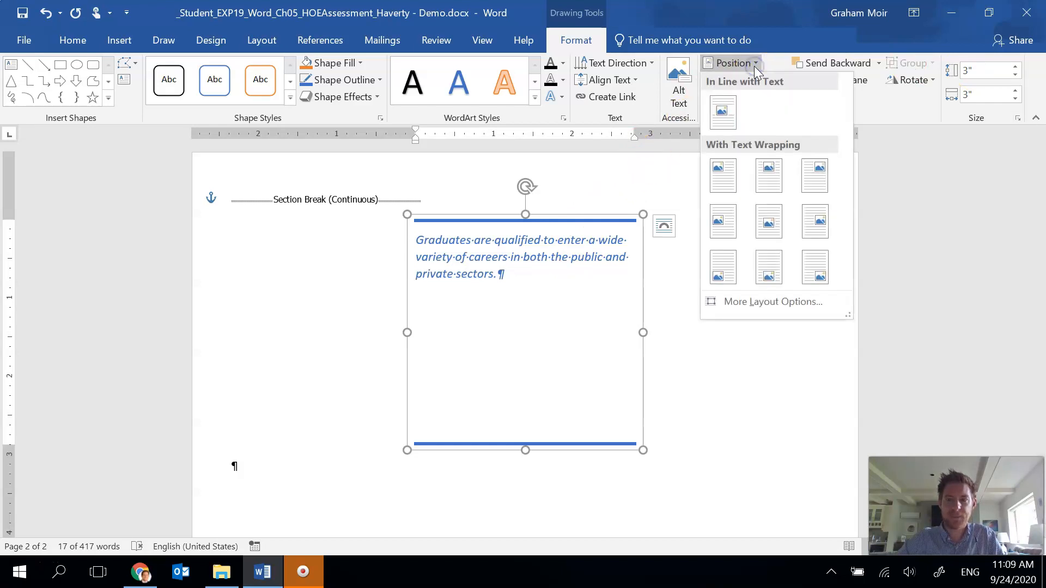
pyautogui.click(773, 303)
pyautogui.click(727, 315)
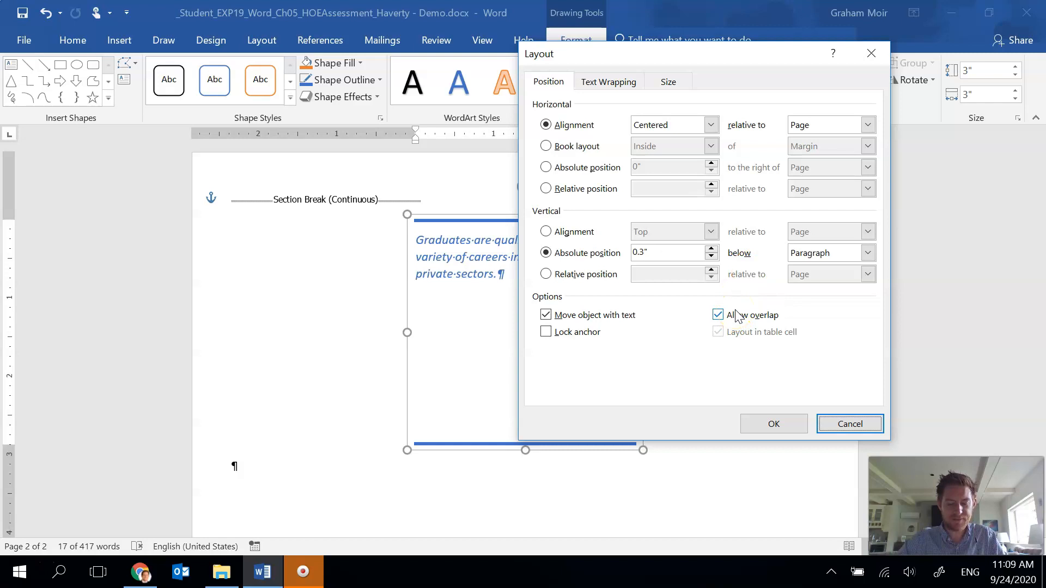
pyautogui.click(710, 126)
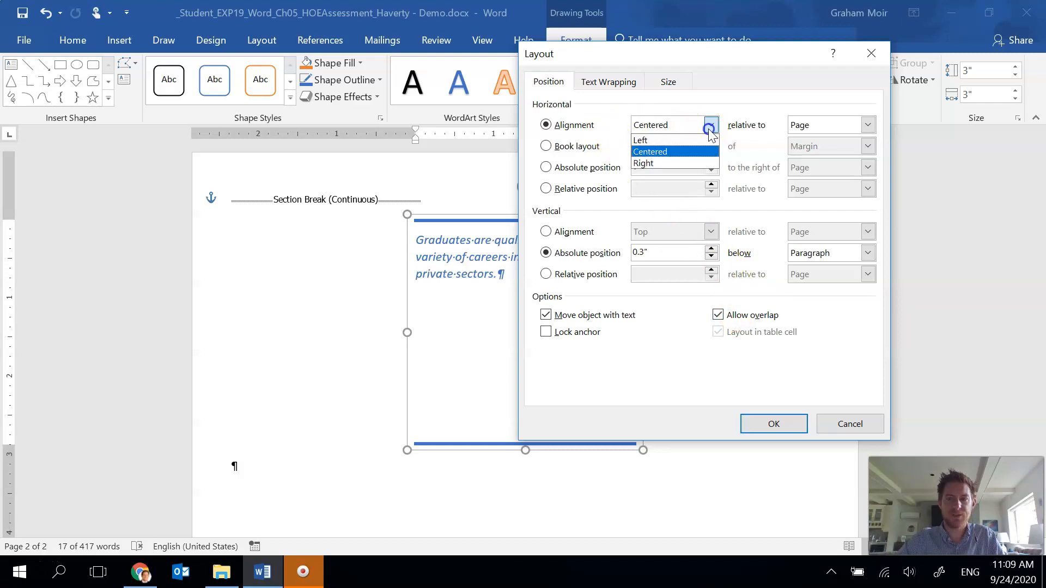
pyautogui.click(656, 141)
pyautogui.click(868, 125)
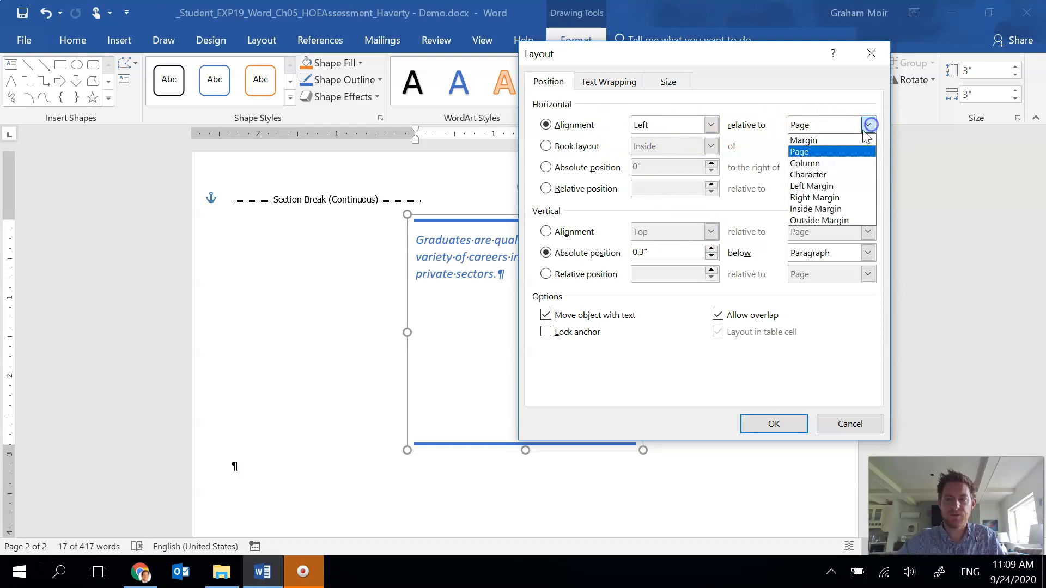
pyautogui.click(848, 143)
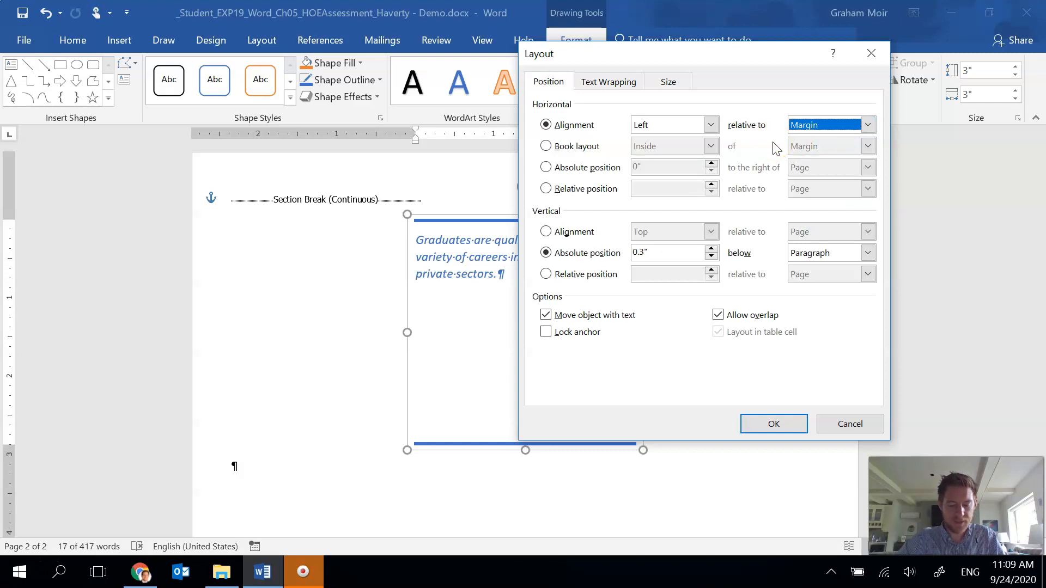
pyautogui.click(791, 421)
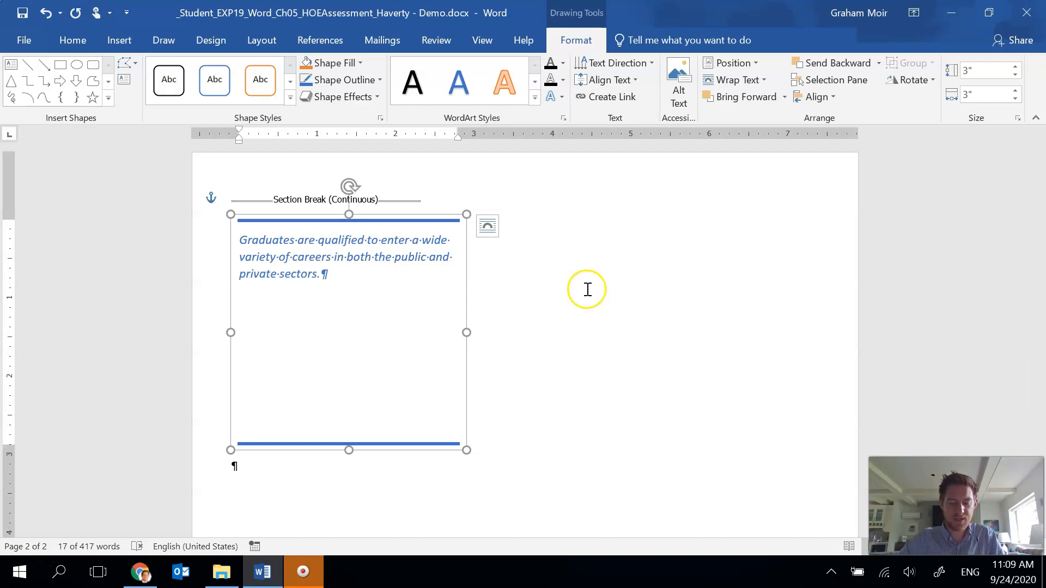
# Format the sentence in the quote text box with font size 20 and line spacing 1.5.
pyautogui.click(322, 272)
pyautogui.moveTo(323, 272); pyautogui.dragTo(237, 240)
pyautogui.click(73, 40)
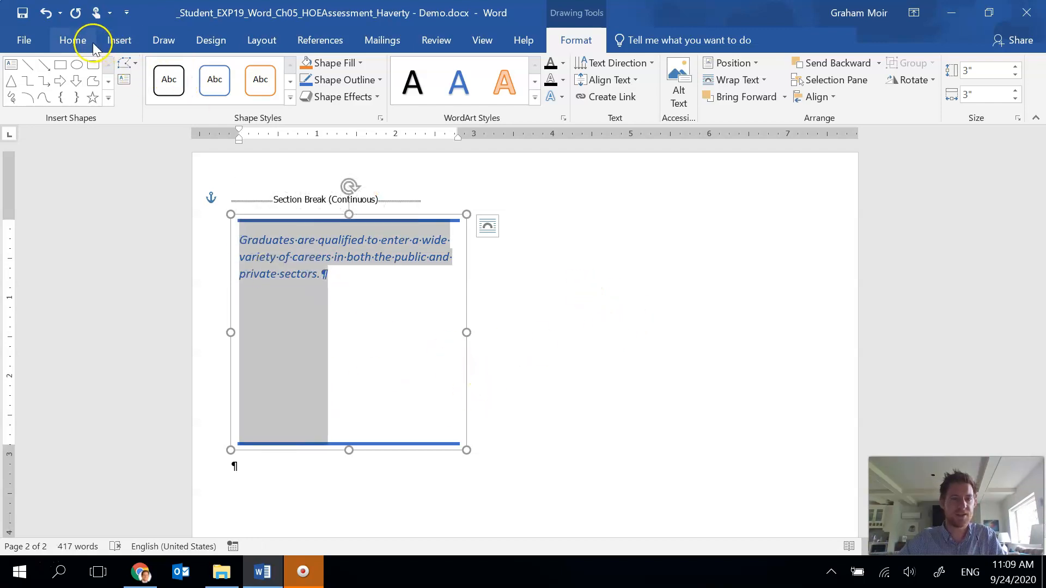
pyautogui.click(208, 71)
pyautogui.write('20')
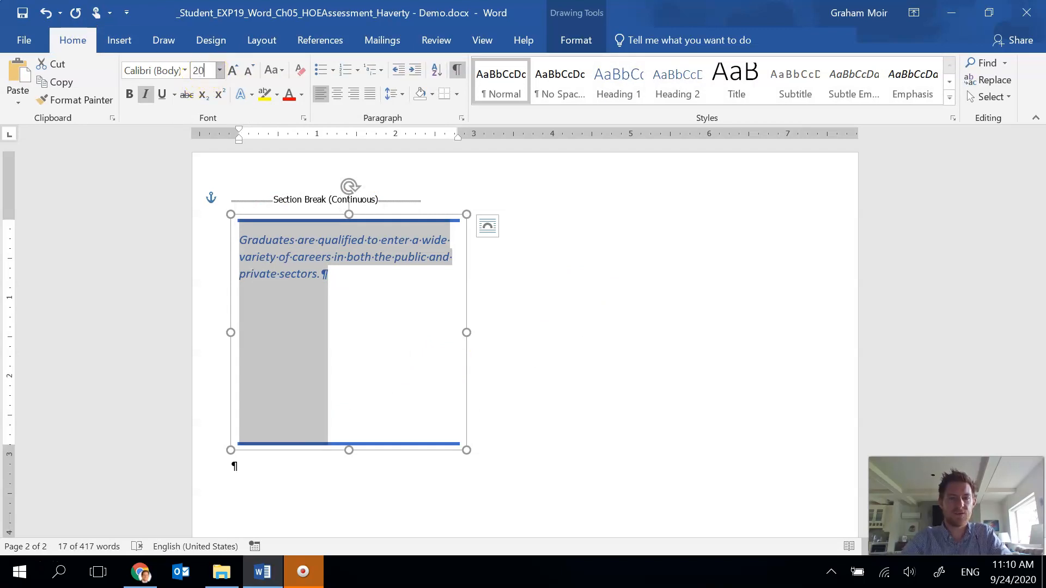
pyautogui.press('Return')
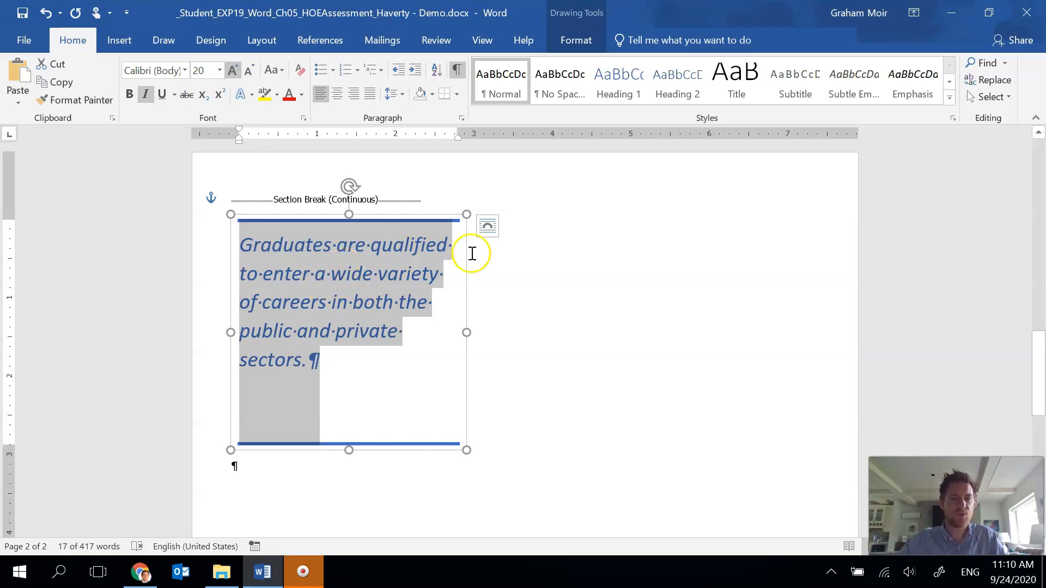
pyautogui.click(407, 96)
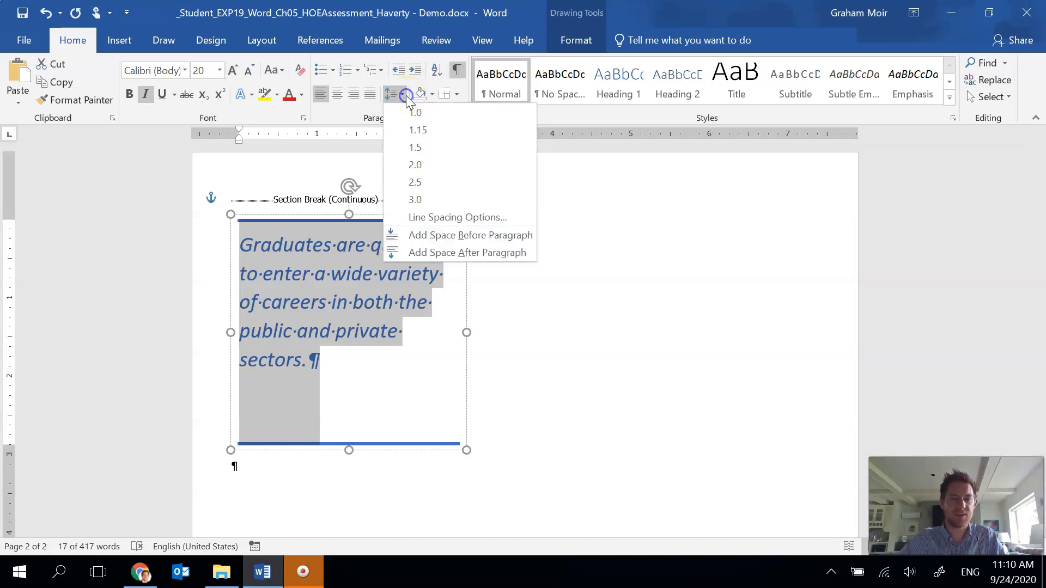
pyautogui.click(426, 149)
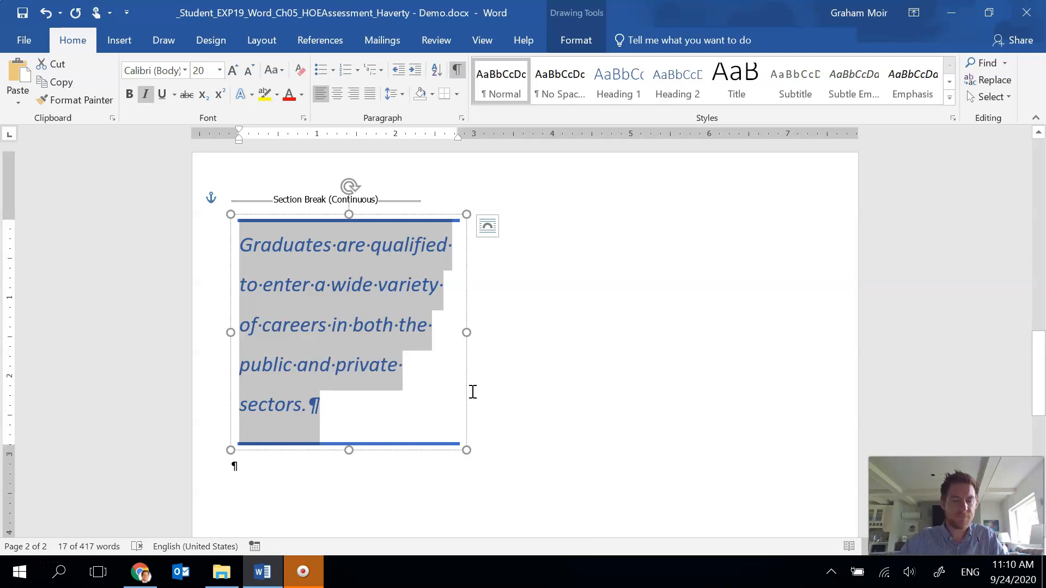
# Check the whole document's spelling, ignoring Haverty and accepting the correction coursework.
pyautogui.click(424, 39)
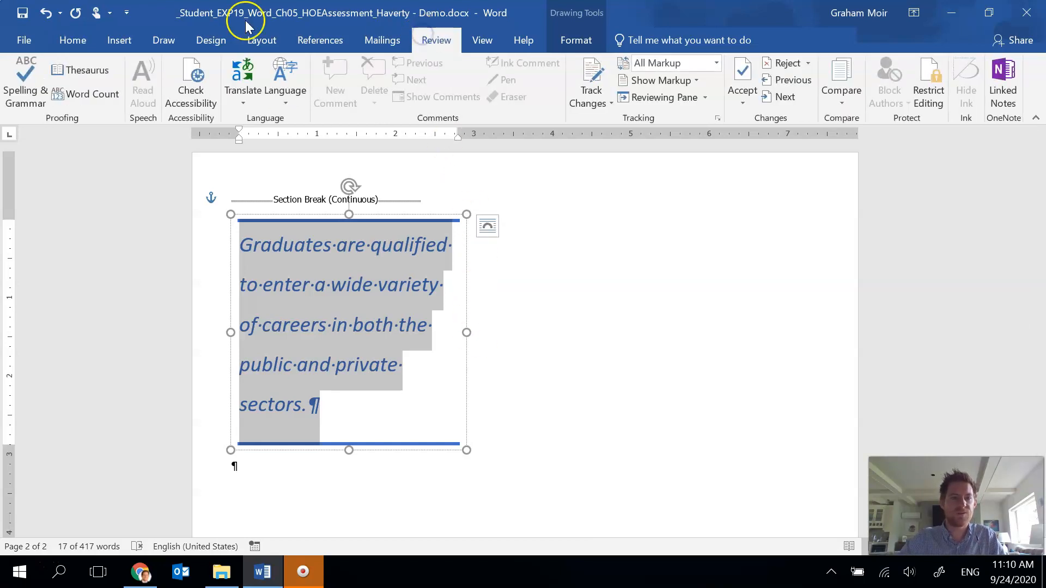
pyautogui.click(26, 82)
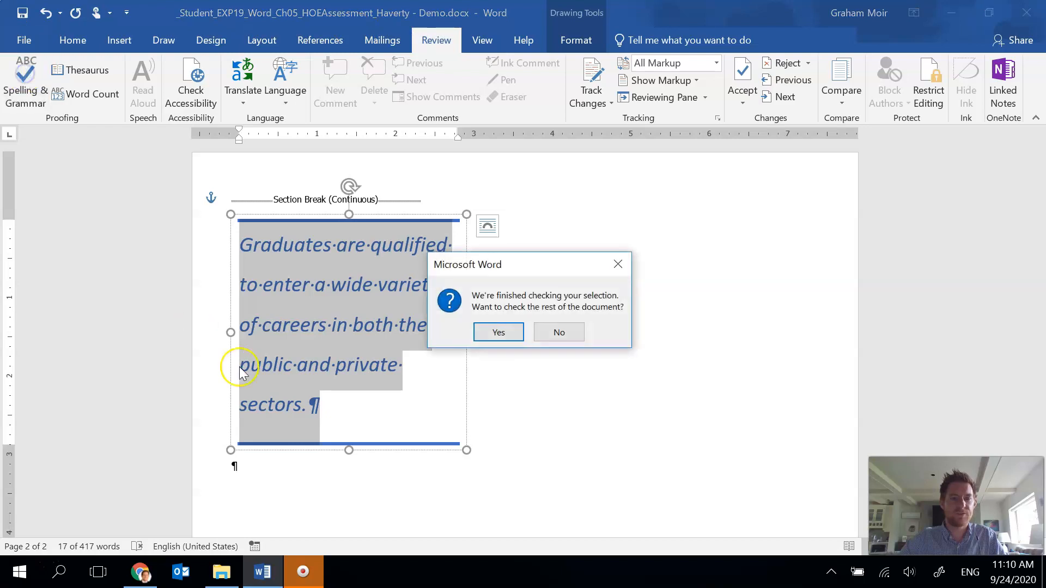
pyautogui.click(498, 331)
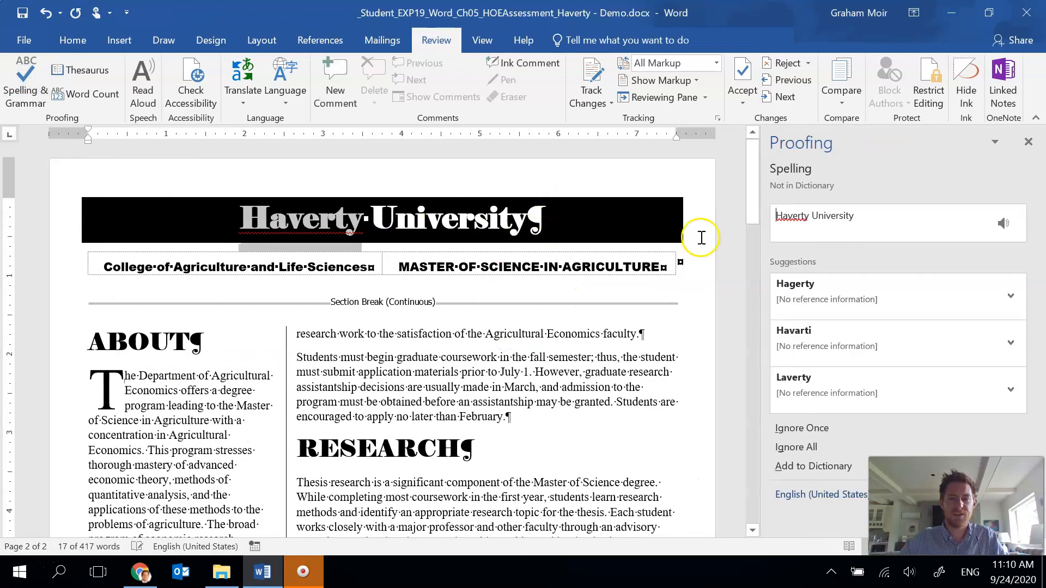
pyautogui.click(826, 435)
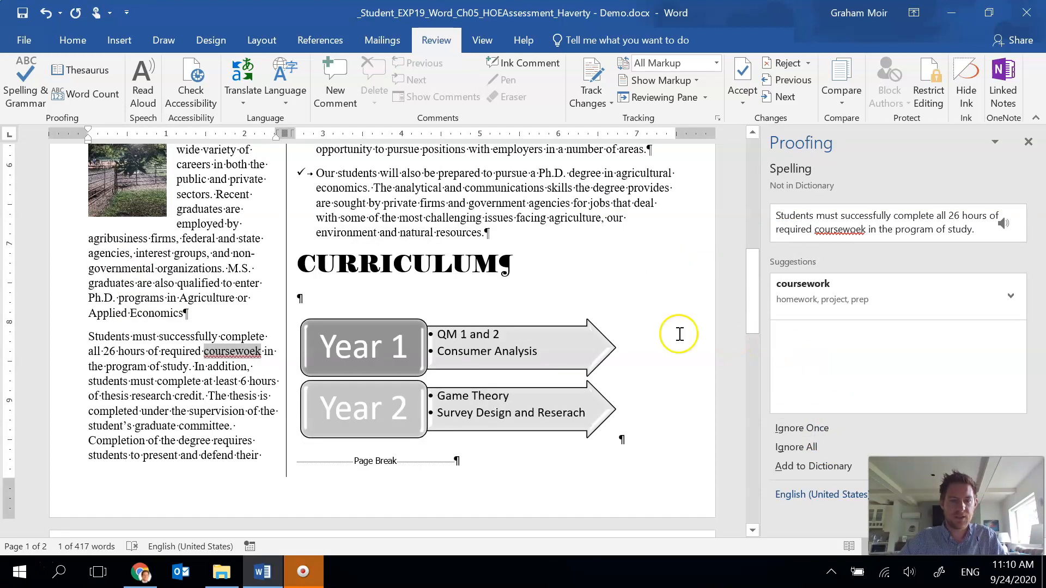
pyautogui.click(806, 297)
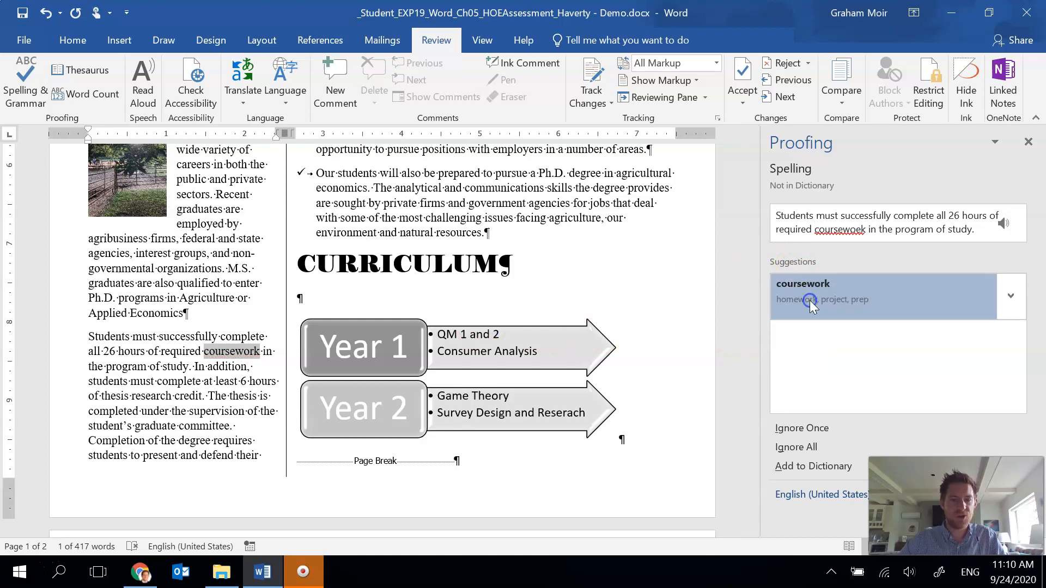
pyautogui.click(532, 331)
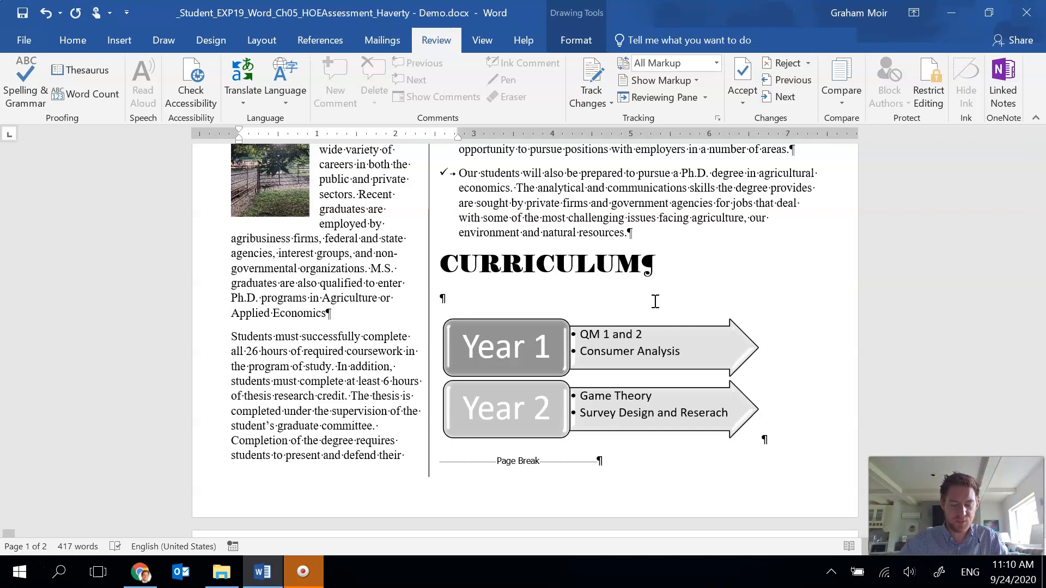
# Draw a text box about 0.48" high and 2.76" wide at the empty paragraph below the quote.
pyautogui.click(658, 276)
pyautogui.scroll(-5, 632, 269)
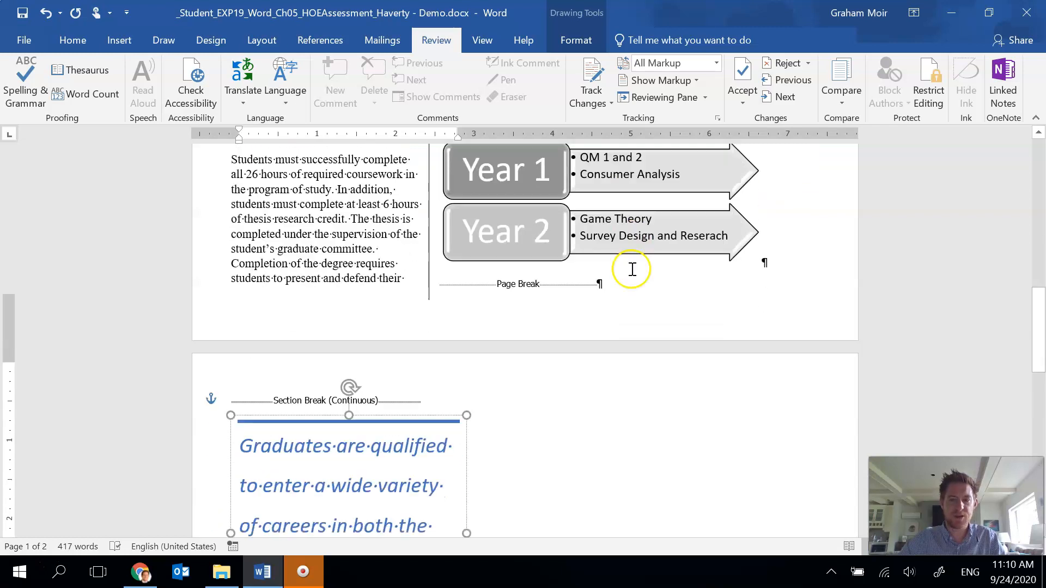
pyautogui.scroll(-4, 632, 269)
pyautogui.click(532, 341)
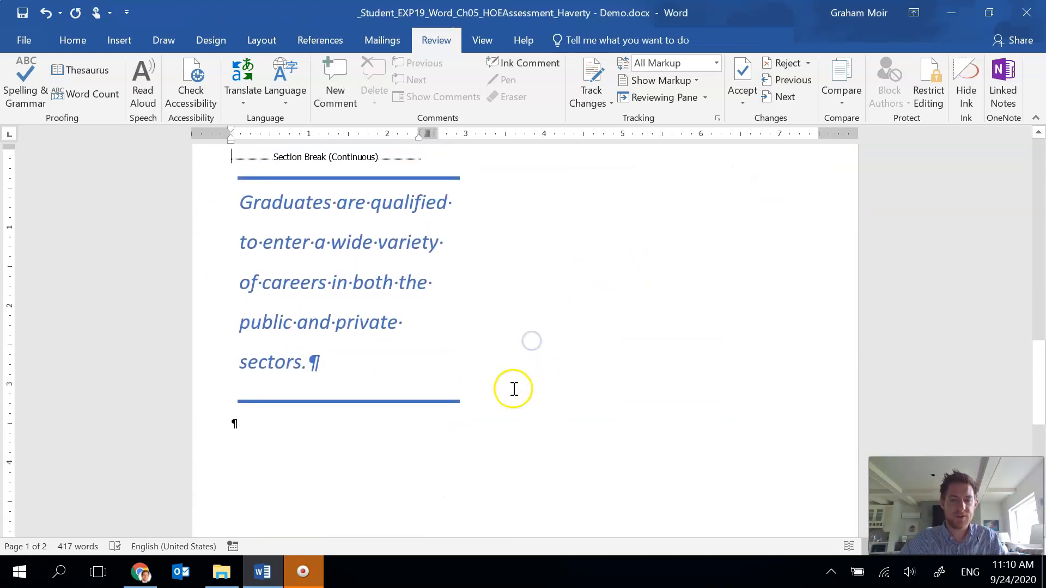
pyautogui.scroll(1, 487, 341)
pyautogui.click(498, 425)
pyautogui.click(226, 465)
pyautogui.scroll(-1, 600, 463)
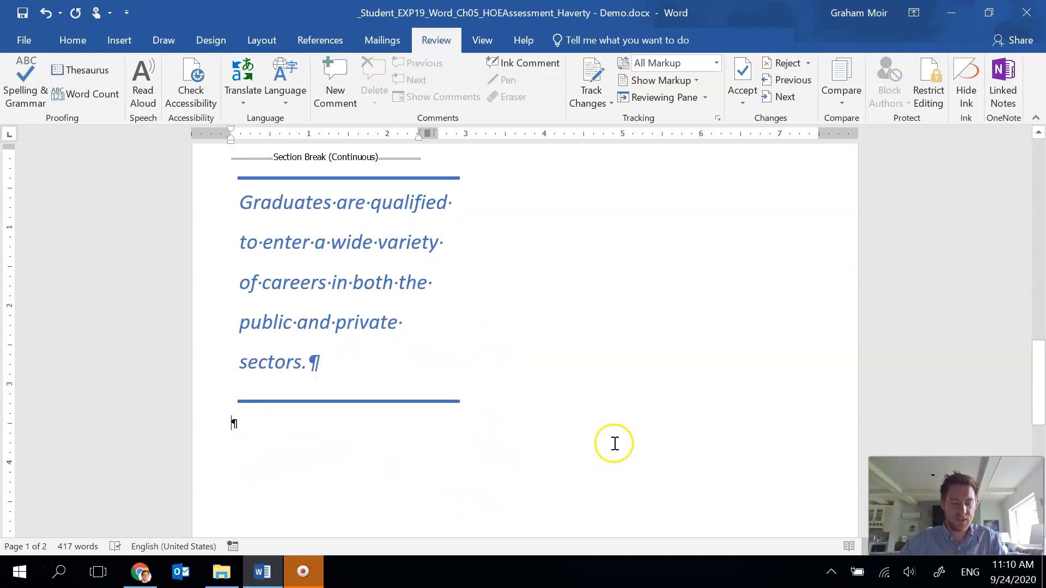
pyautogui.click(117, 42)
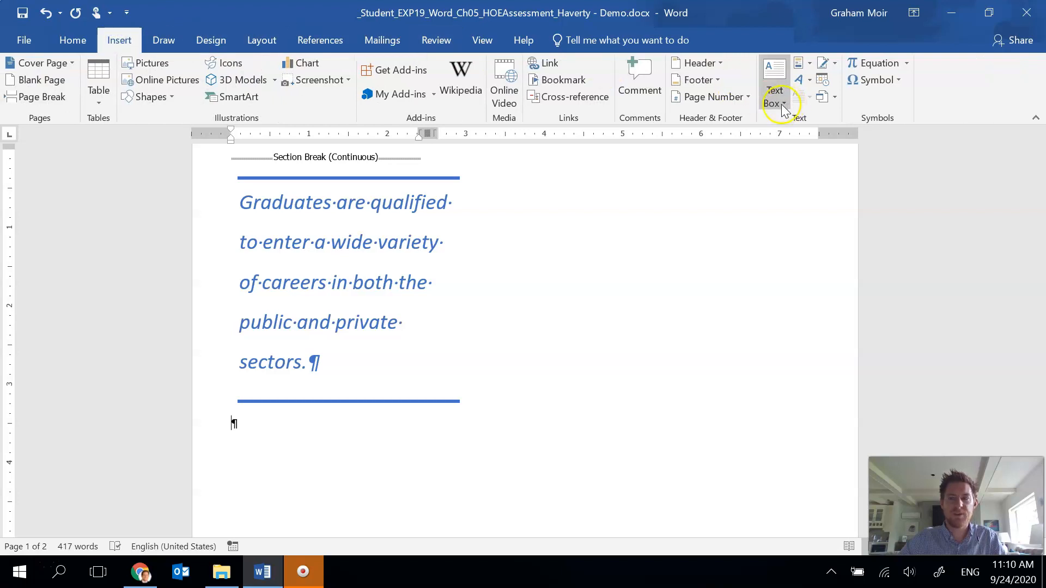
pyautogui.click(783, 105)
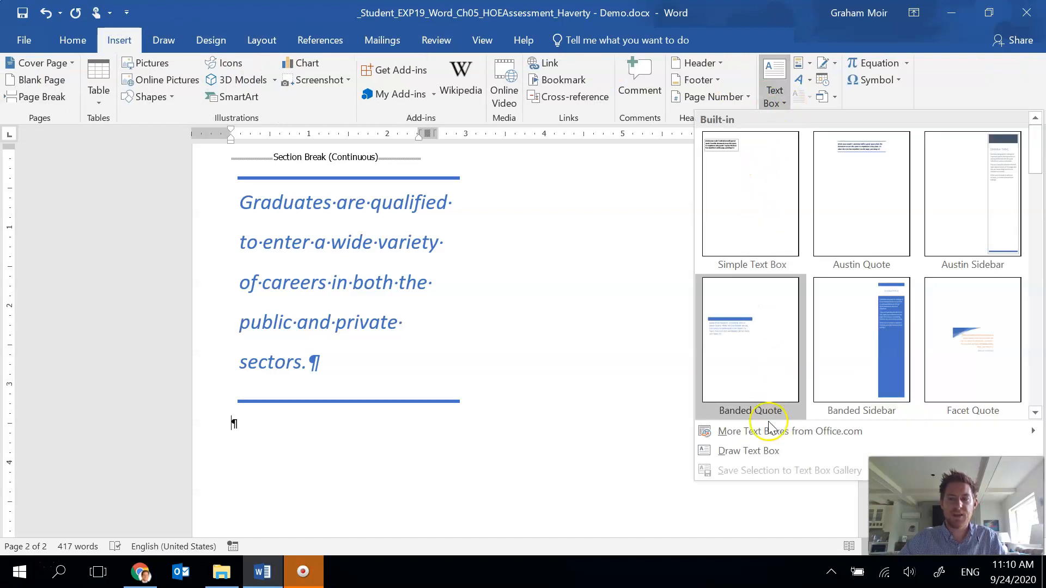
pyautogui.click(770, 458)
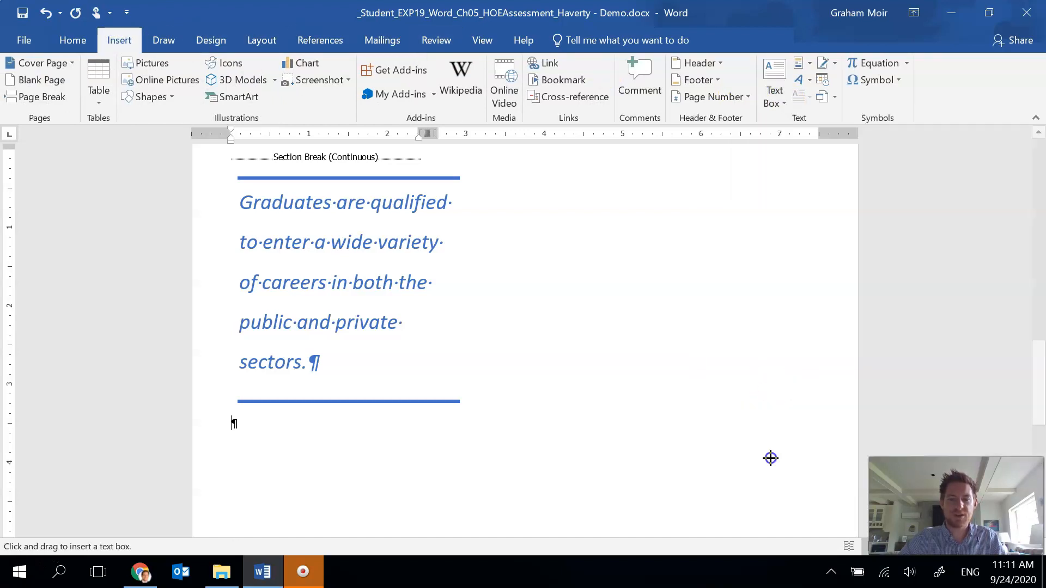
pyautogui.moveTo(228, 421); pyautogui.dragTo(445, 458)
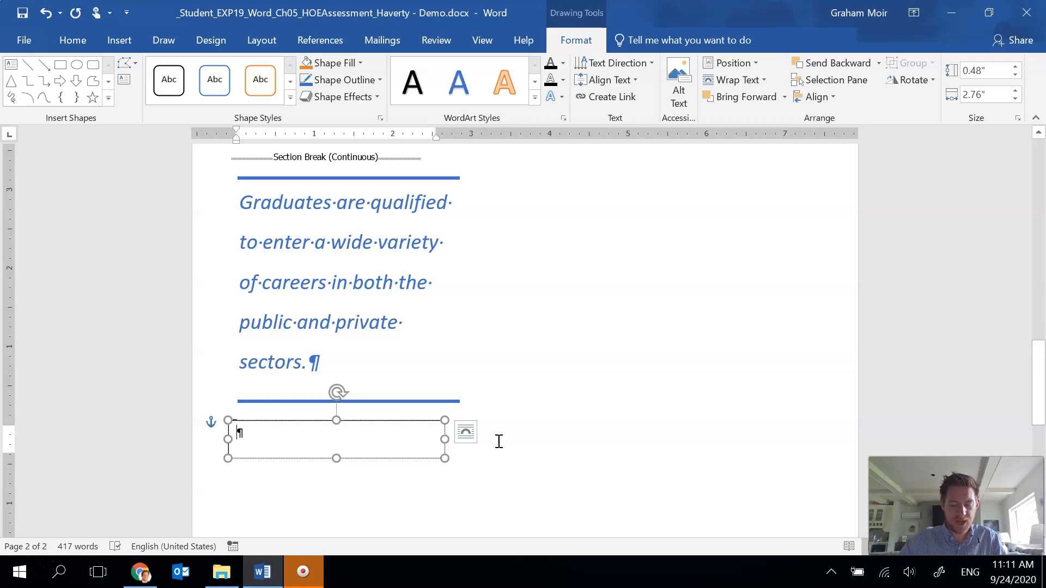
# Size the newly drawn text box to 2.5" high and 2.5" wide and choose its text wrapping style.
pyautogui.click(402, 421)
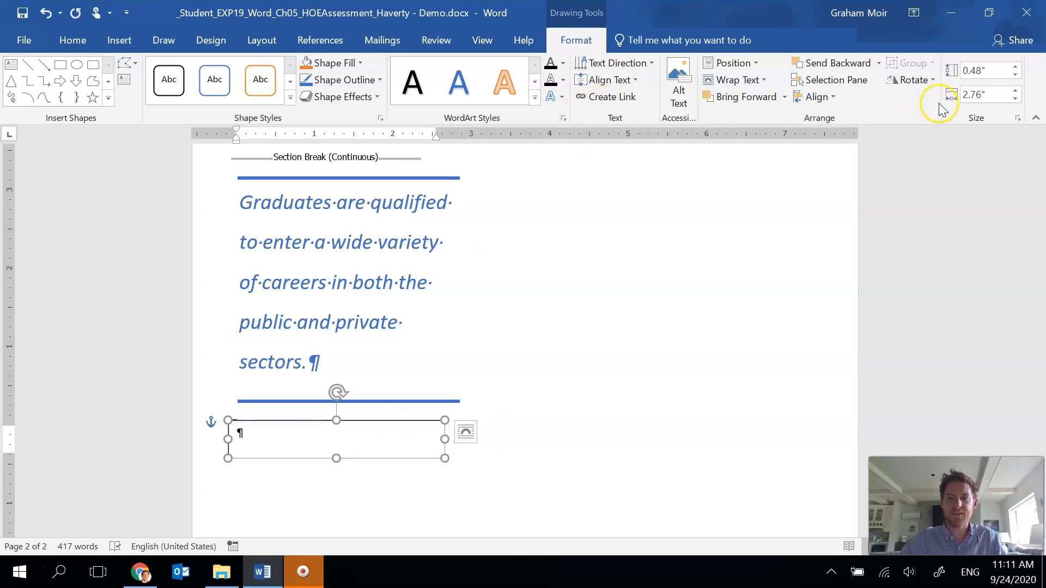
pyautogui.click(979, 69)
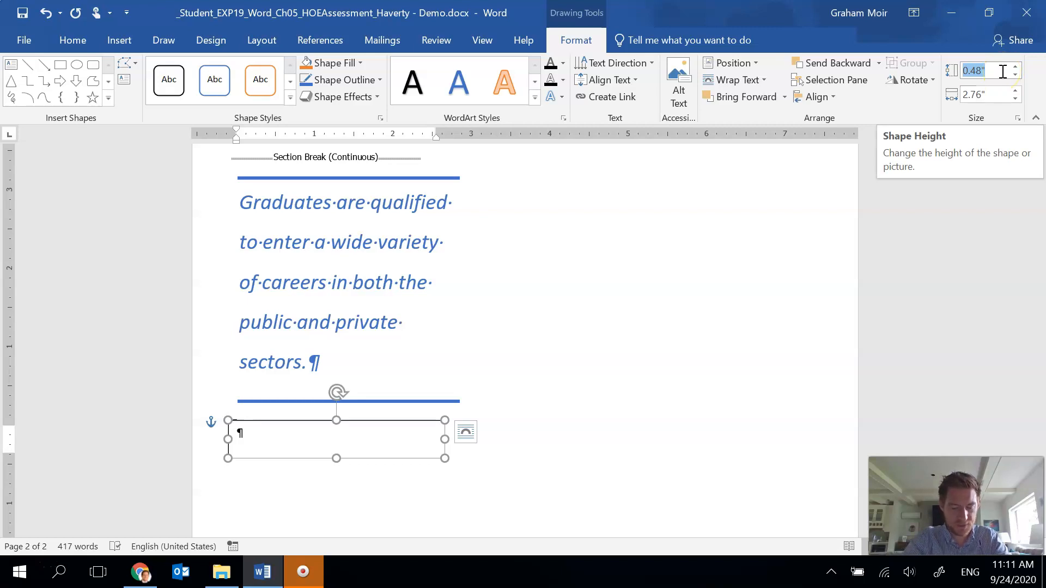
pyautogui.write('2.5')
pyautogui.press('Tab')
pyautogui.write('2.')
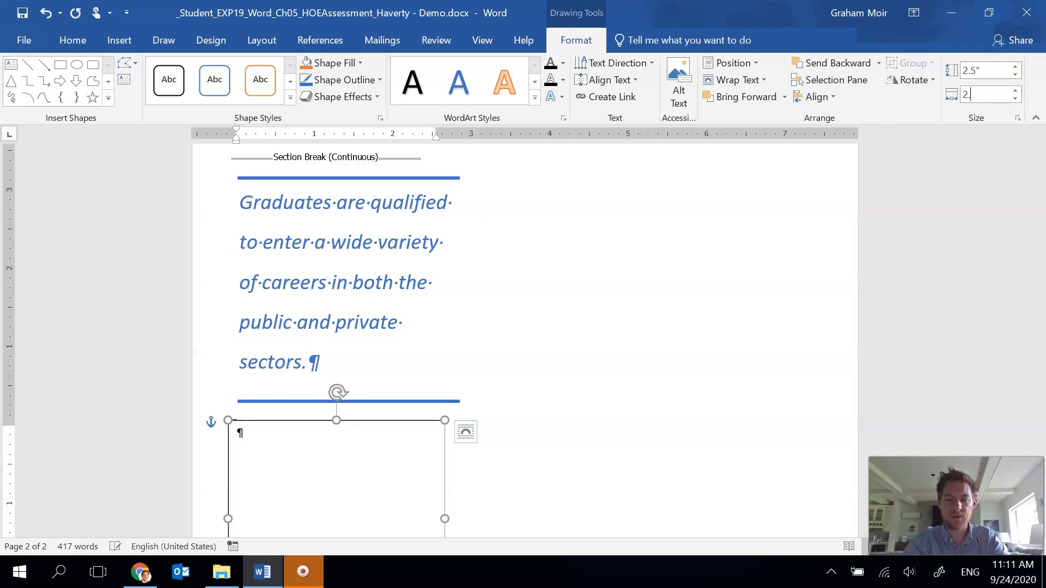
pyautogui.write('5')
pyautogui.press('Return')
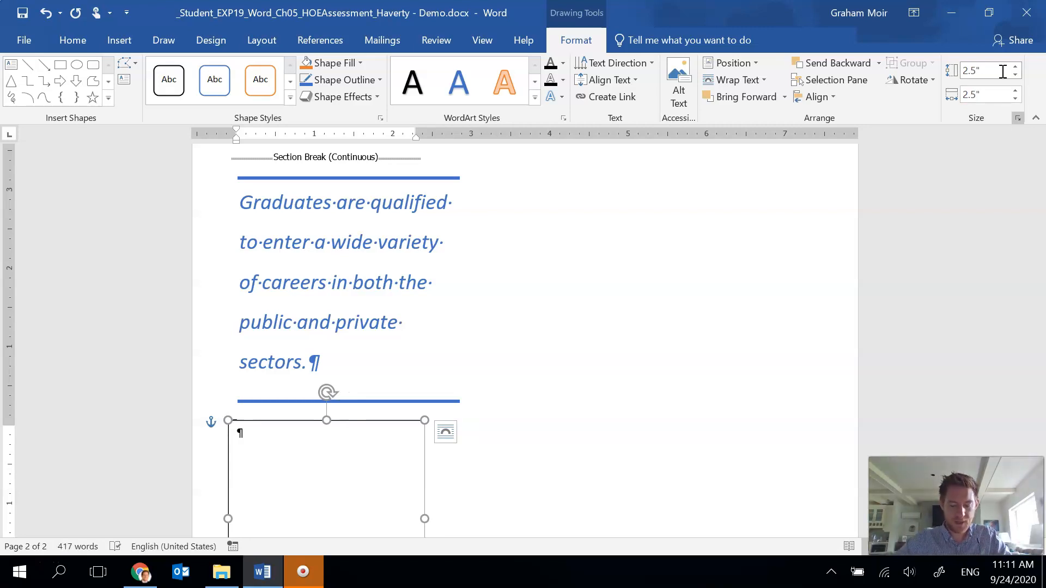
pyautogui.click(765, 80)
pyautogui.click(753, 115)
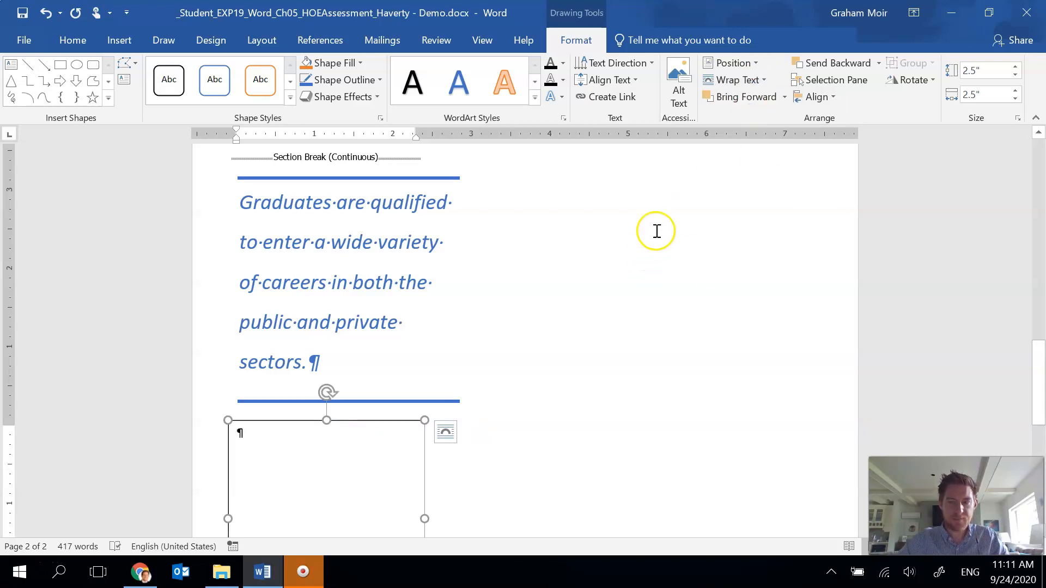
# Position the text box absolutely 4" to the right of the column and 1" below the page.
pyautogui.click(758, 63)
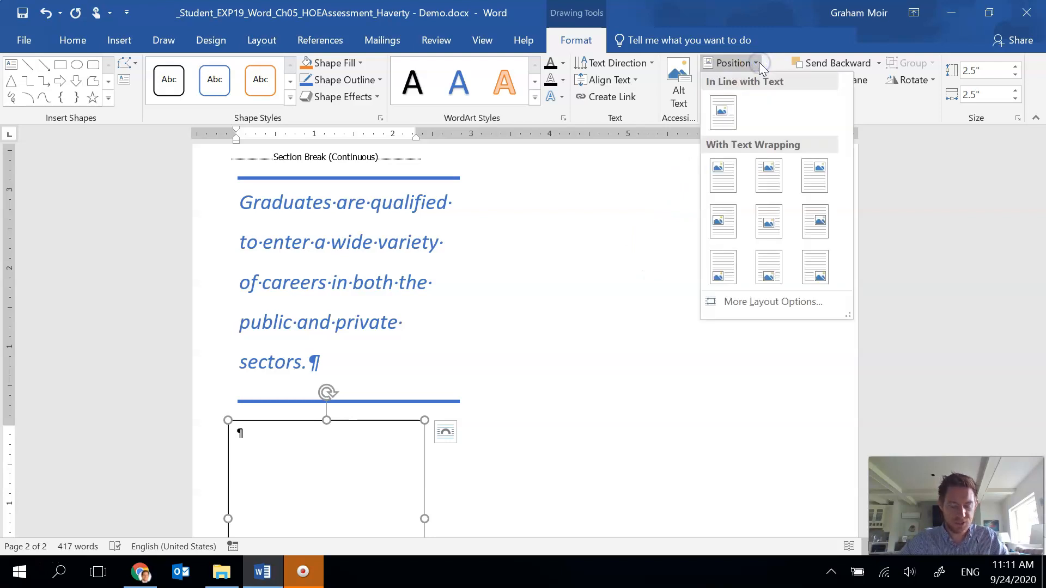
pyautogui.click(785, 303)
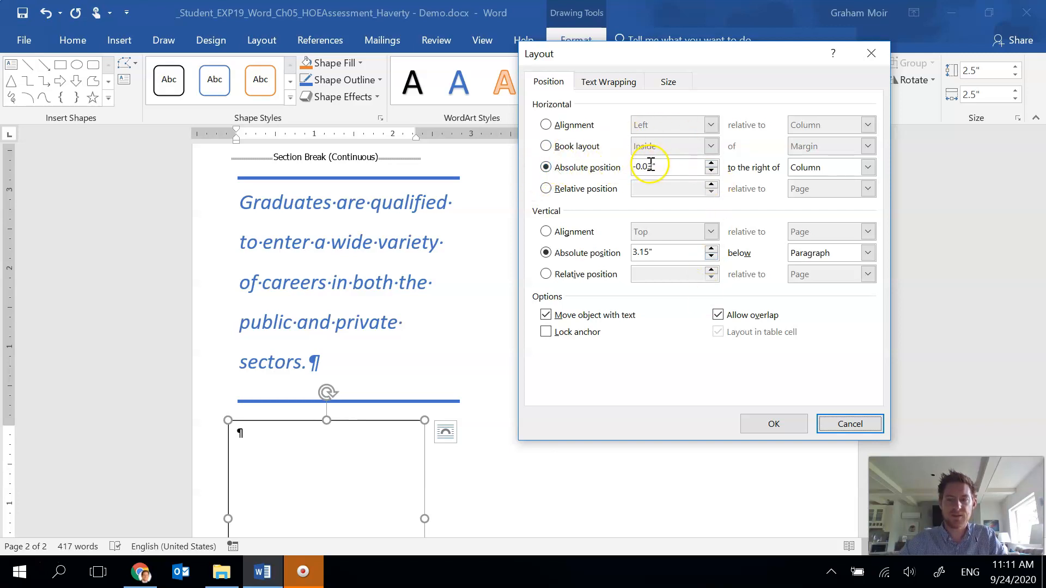
pyautogui.moveTo(652, 165); pyautogui.dragTo(614, 164)
pyautogui.write('4')
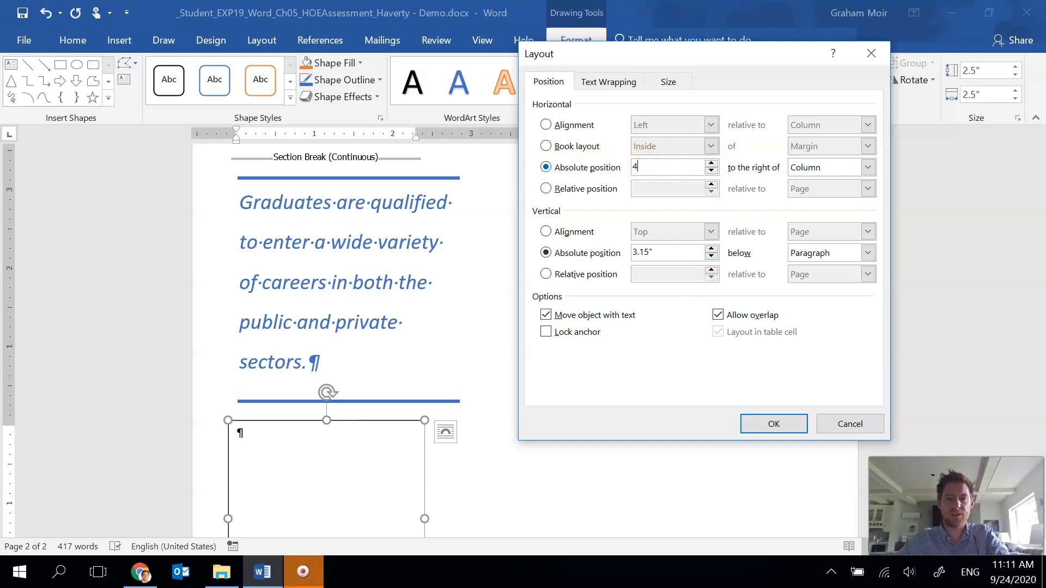
pyautogui.press('Tab')
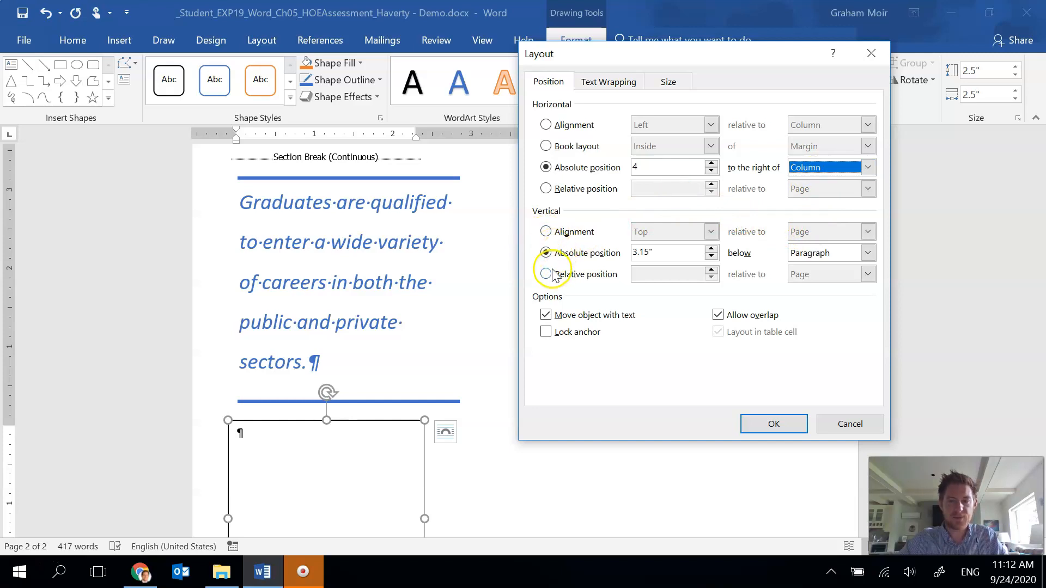
pyautogui.doubleClick(652, 254)
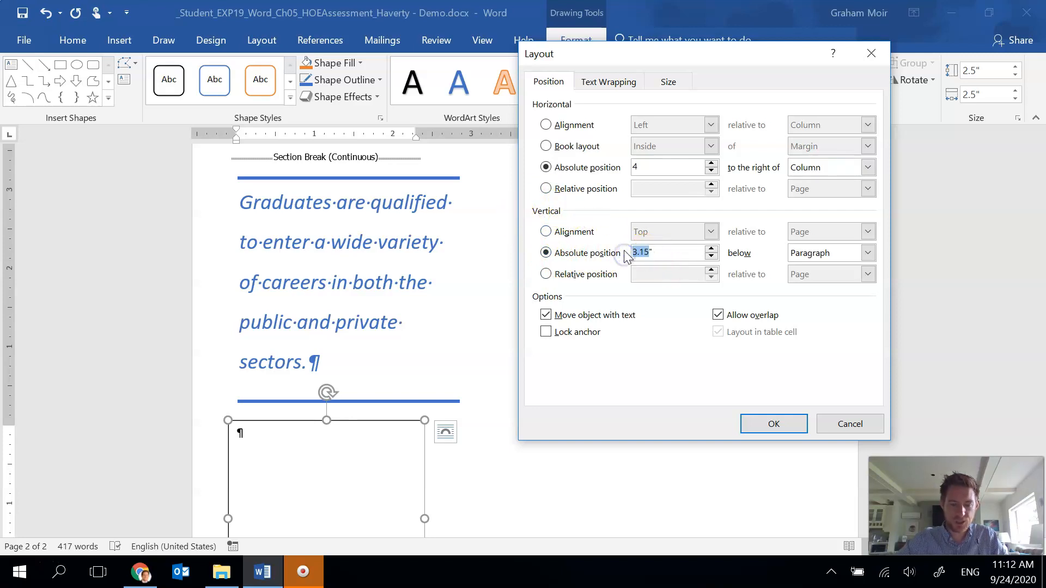
pyautogui.write('1')
pyautogui.press('Tab')
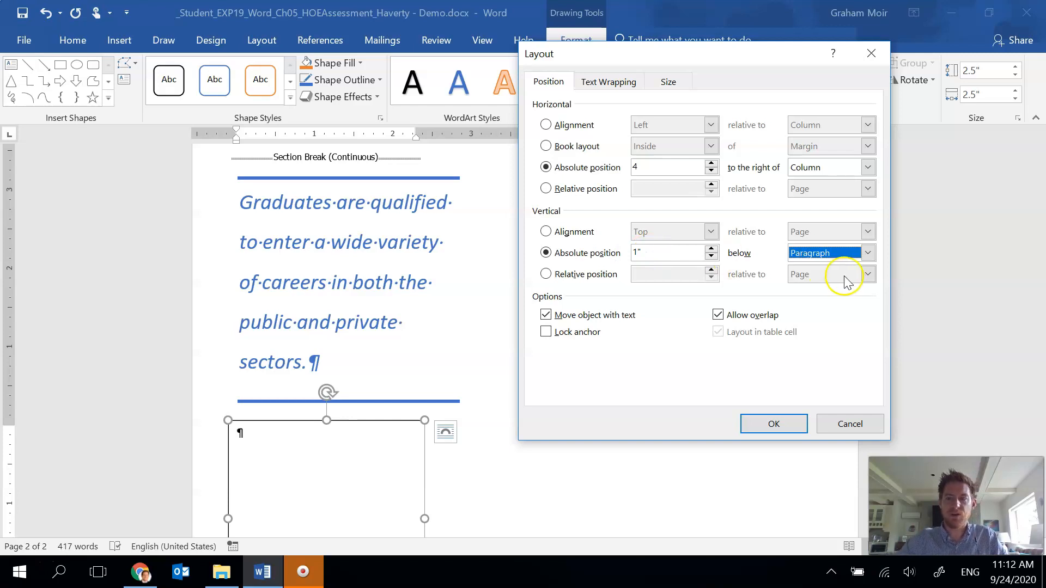
pyautogui.click(868, 253)
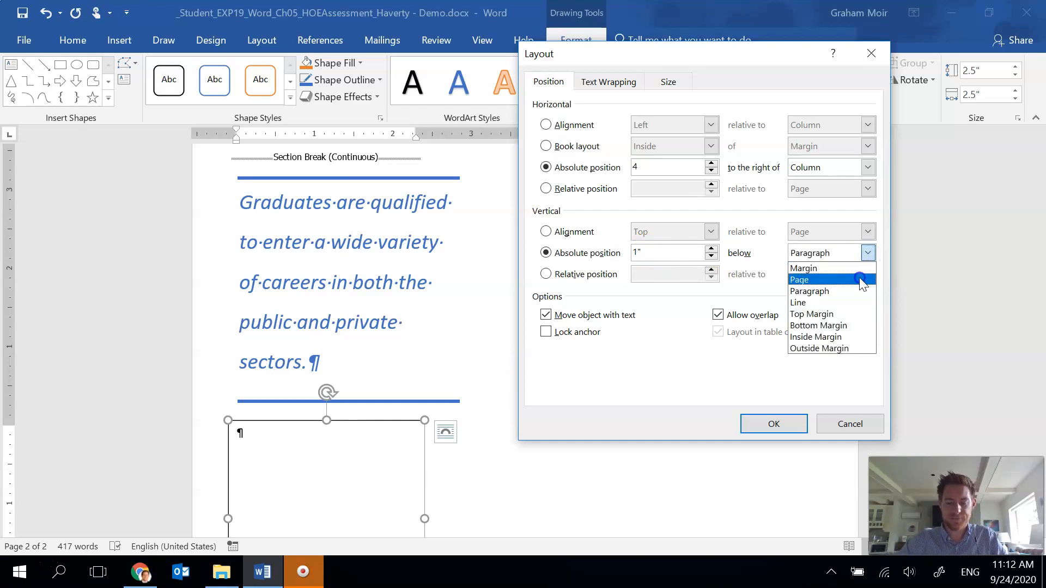
pyautogui.click(860, 280)
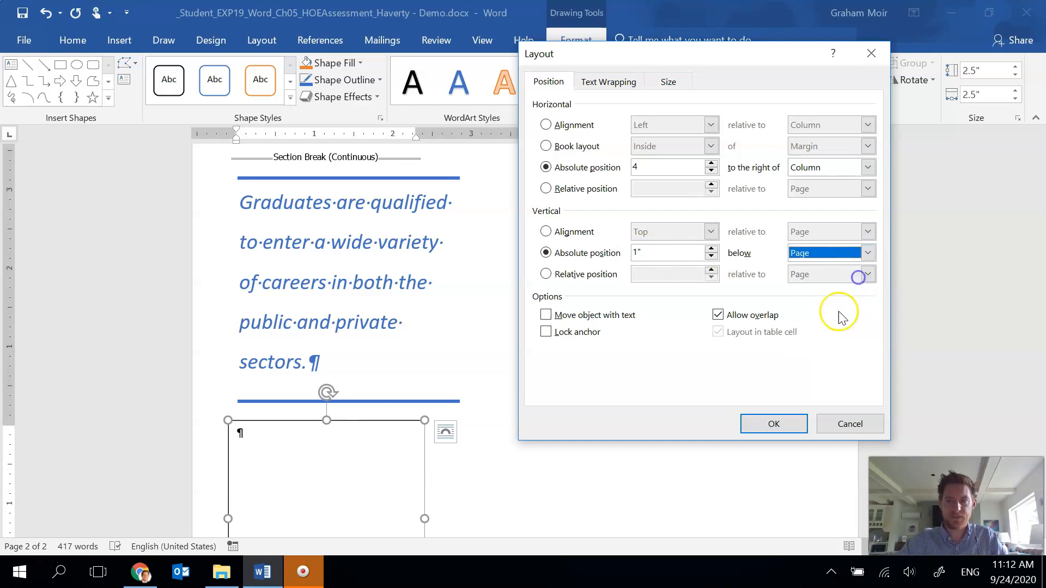
pyautogui.click(765, 424)
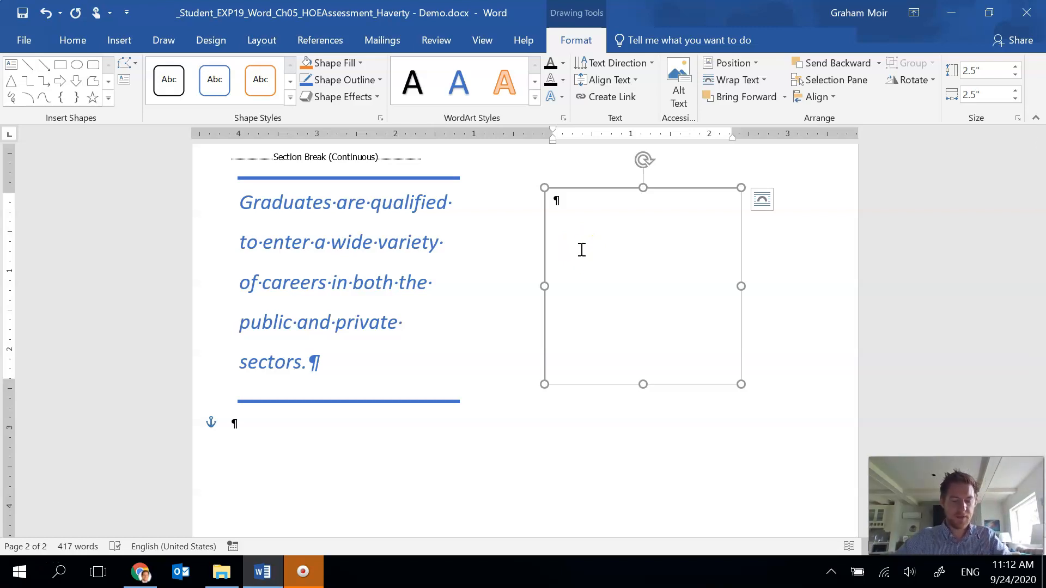
# Fill the text box with separate lines: Contact:, the contact's full name, Associate Professor, the phone number, Haverty University, and Agriculture and Economics.
pyautogui.click(604, 213)
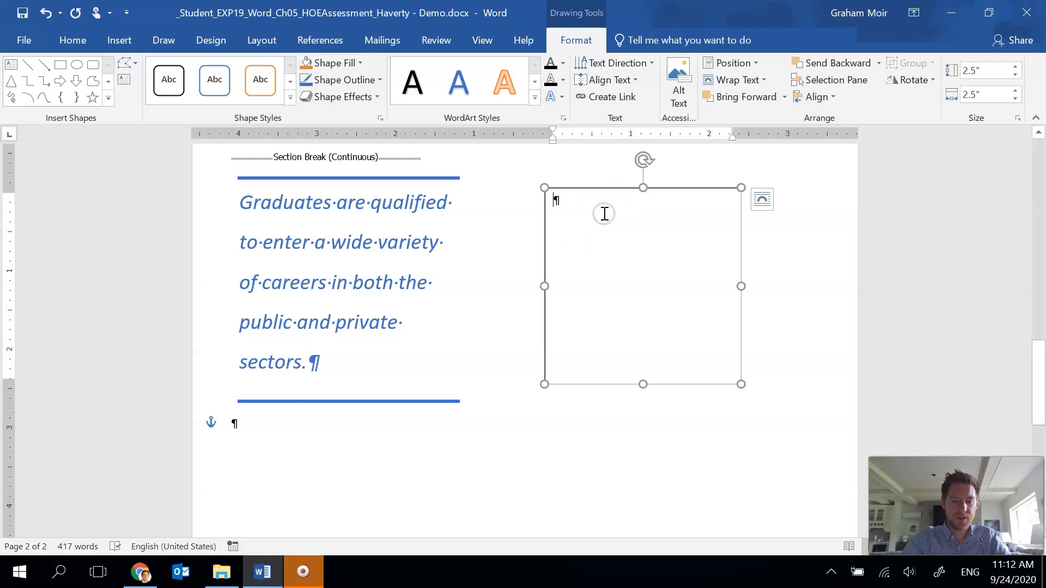
pyautogui.write('Contact:')
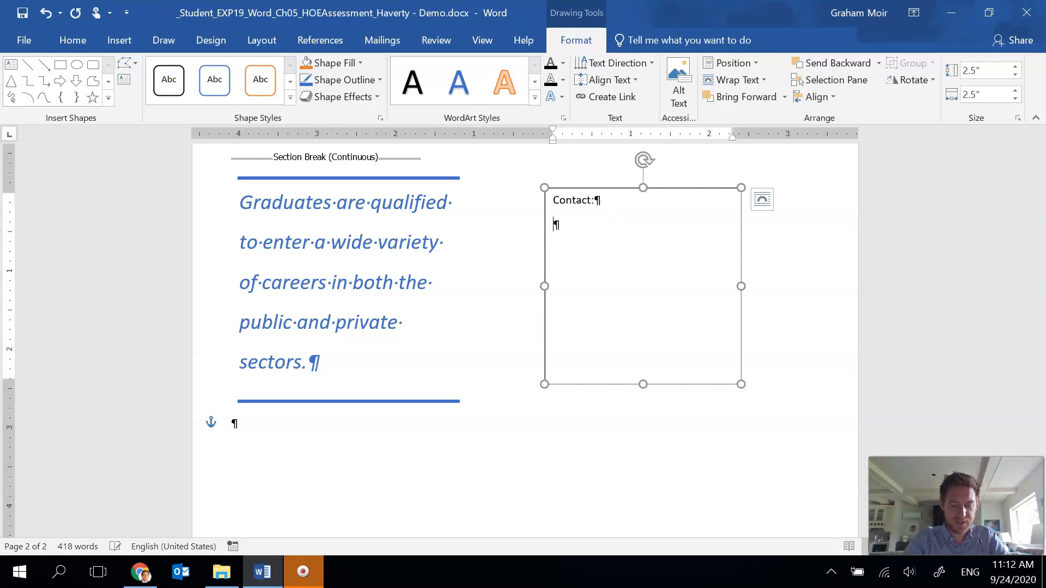
pyautogui.write('Zoe Harrie')
pyautogui.press('BackSpace')
pyautogui.write('s ')
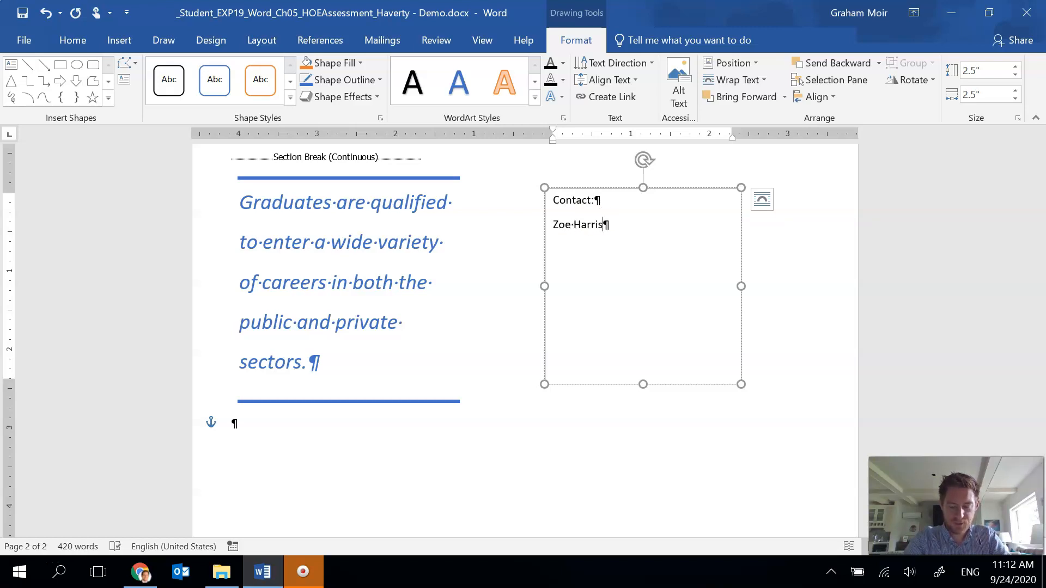
pyautogui.write('A')
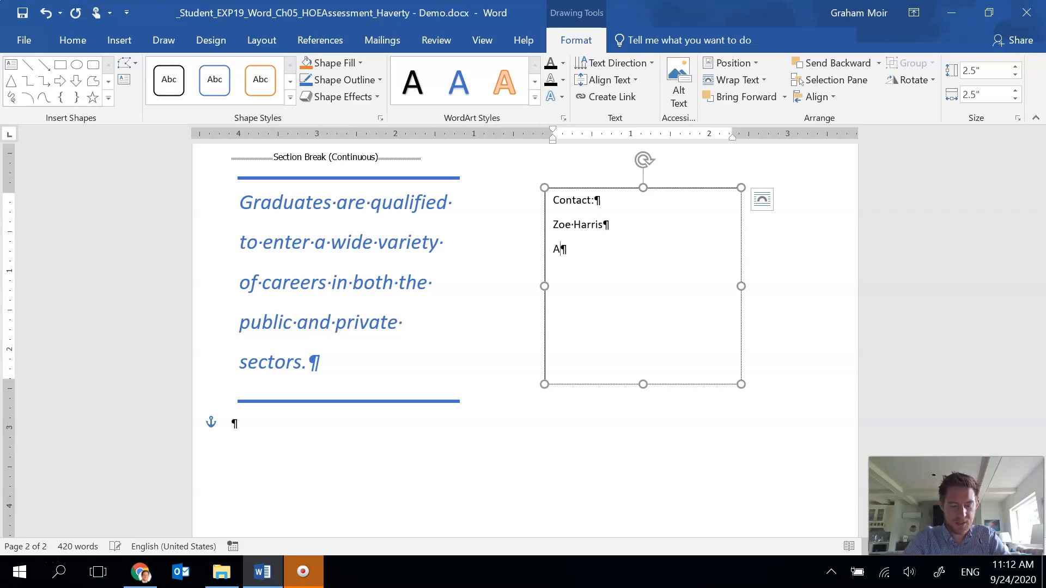
pyautogui.write('ssociate Professor')
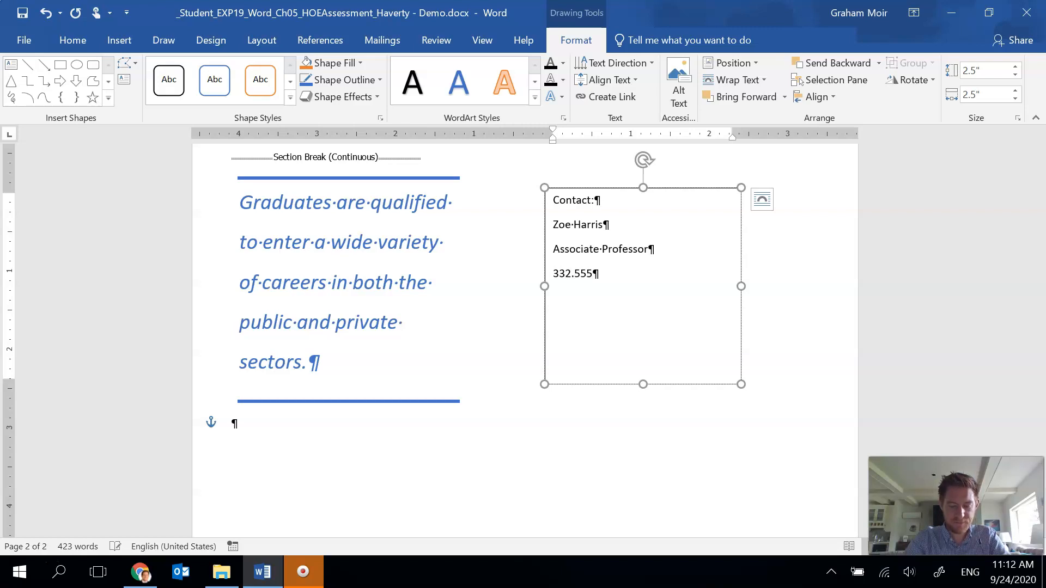
pyautogui.write('4759 ')
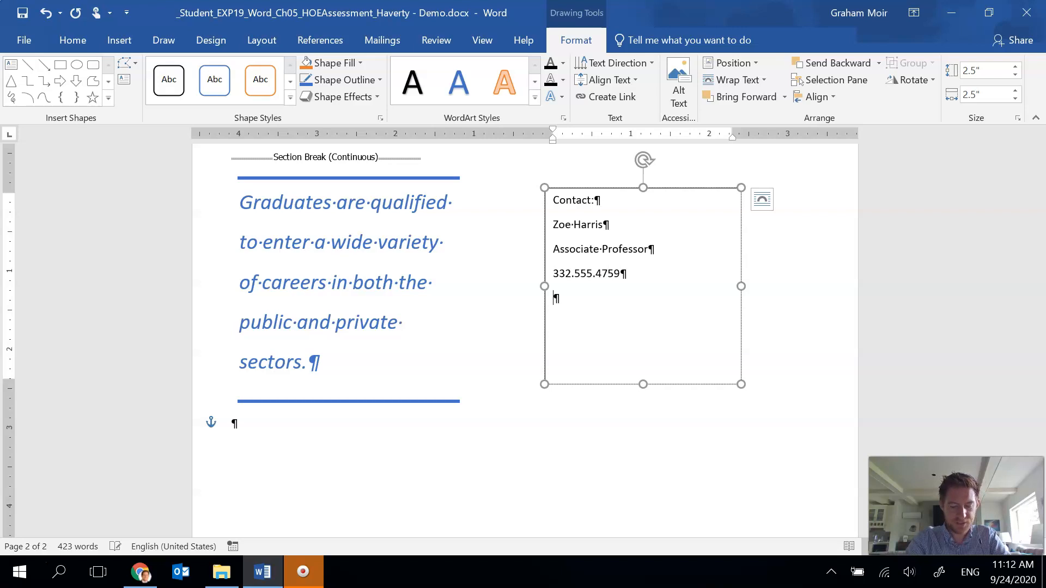
pyautogui.write('Haverty University')
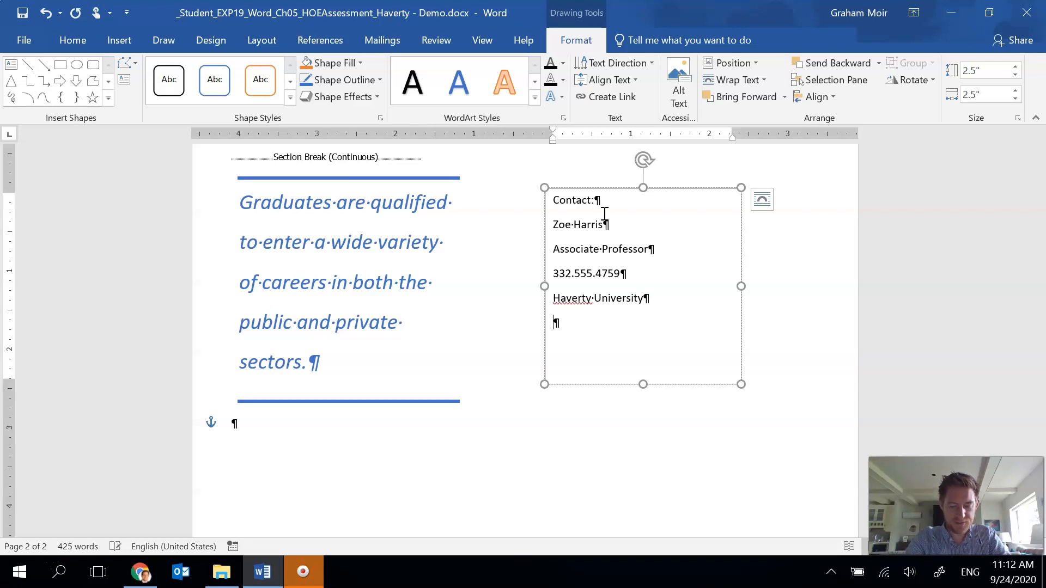
pyautogui.write(' Agric')
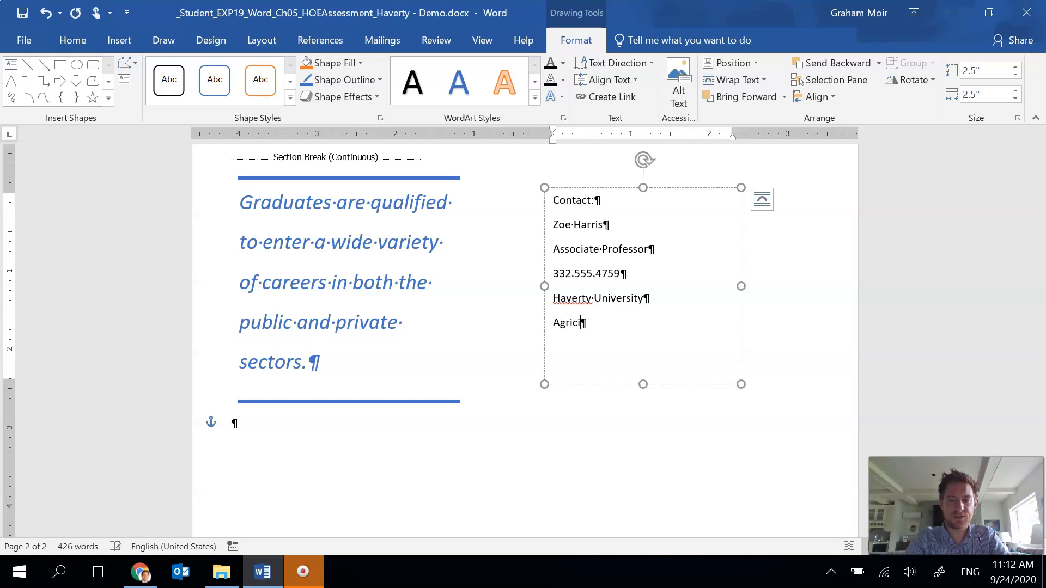
pyautogui.write('ulture and Economics')
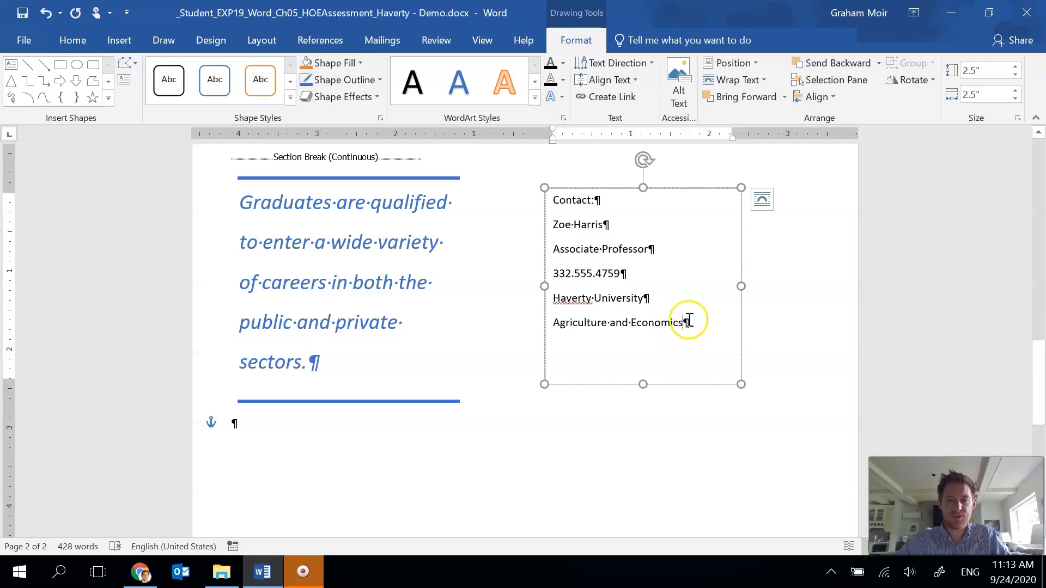
# Try to set all the text in the contact text box to font size 22.
pyautogui.moveTo(660, 311); pyautogui.dragTo(556, 205)
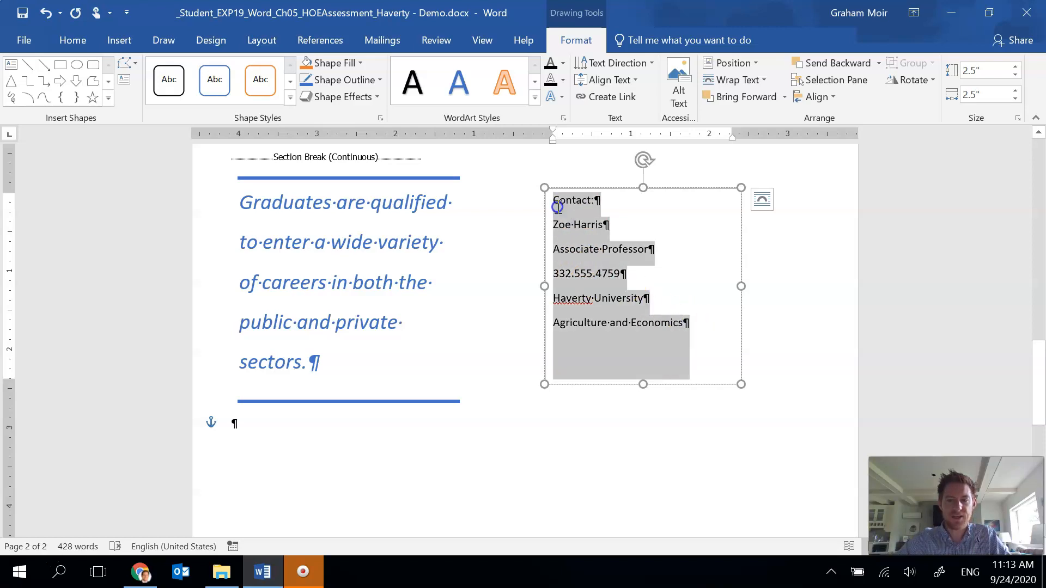
pyautogui.click(83, 32)
pyautogui.click(202, 70)
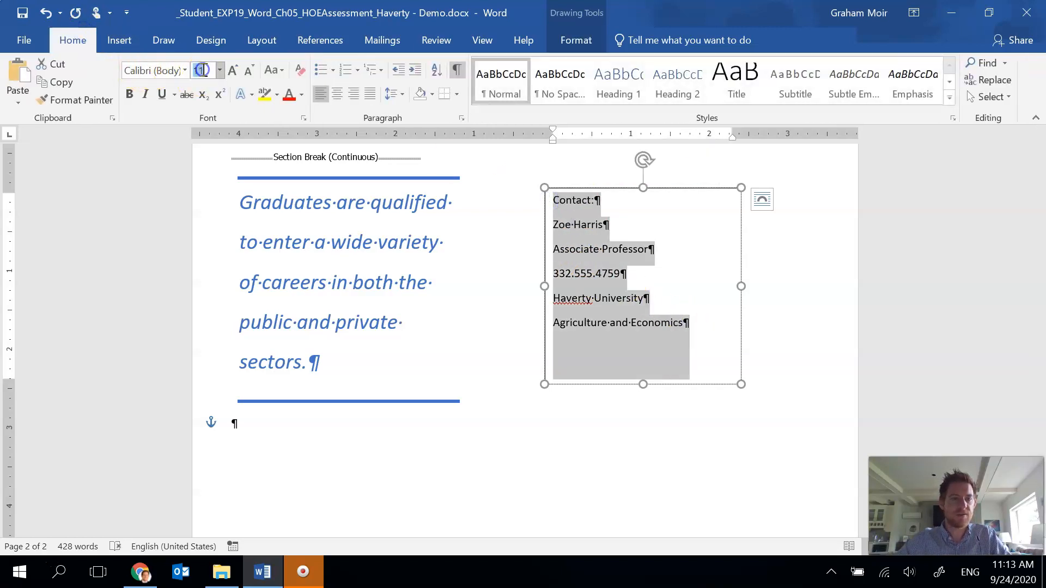
pyautogui.write('22')
pyautogui.press('Return')
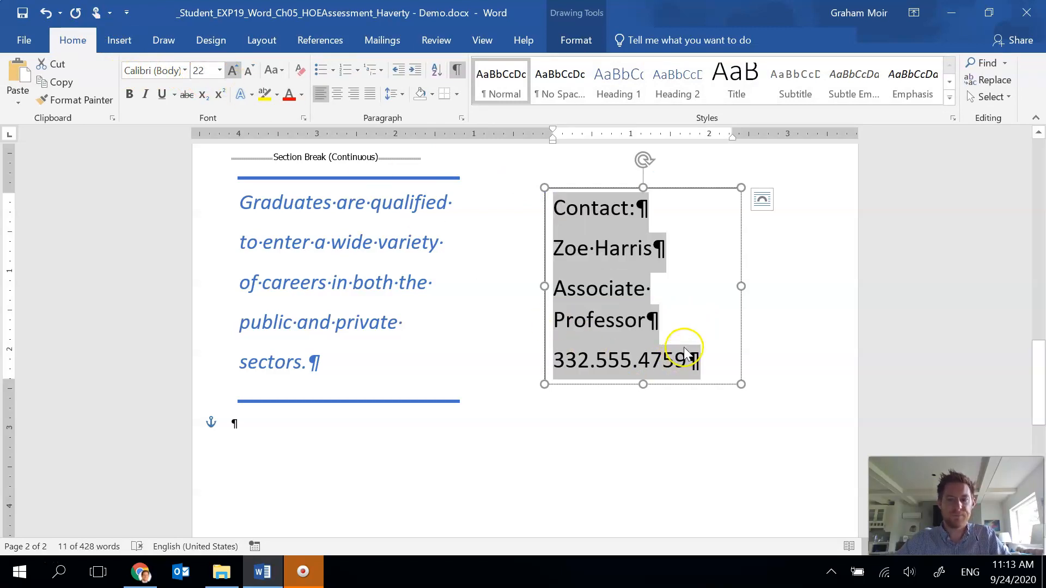
# Undo the font size change applied to the whole contact text.
pyautogui.click(684, 350)
pyautogui.moveTo(694, 357); pyautogui.dragTo(549, 196)
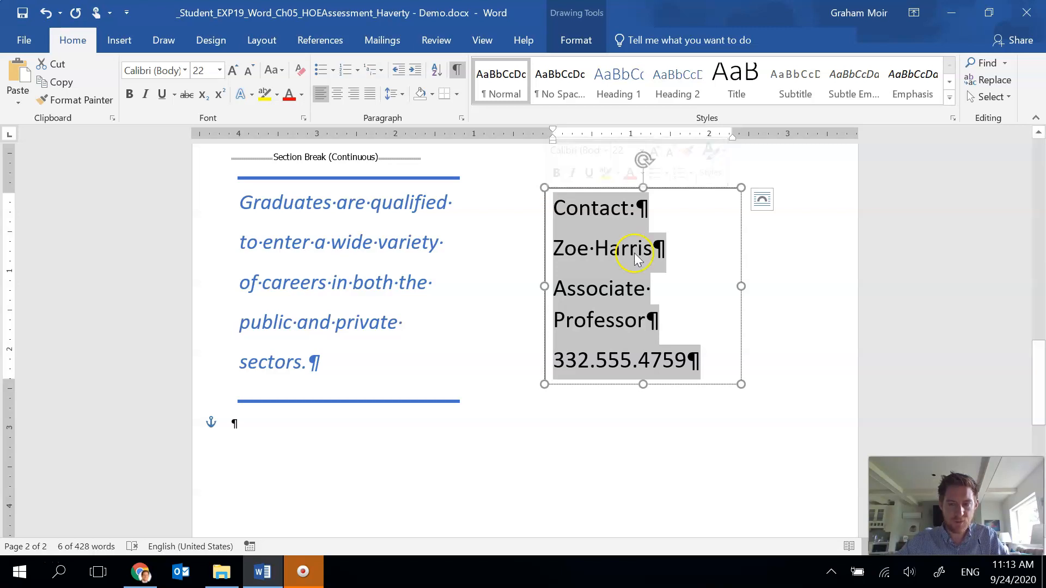
pyautogui.click(649, 271)
pyautogui.moveTo(719, 357); pyautogui.dragTo(613, 247)
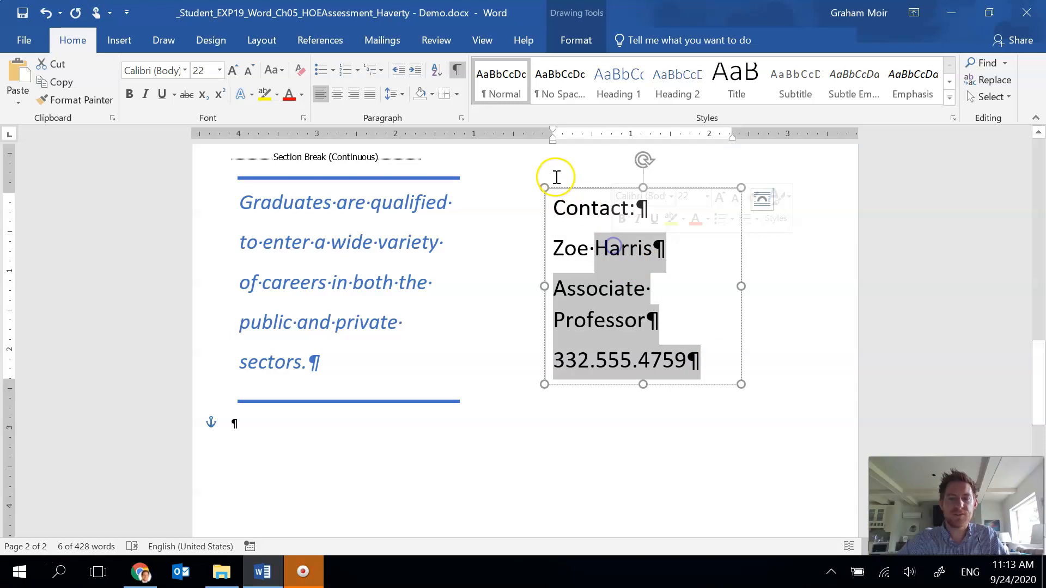
pyautogui.click(547, 188)
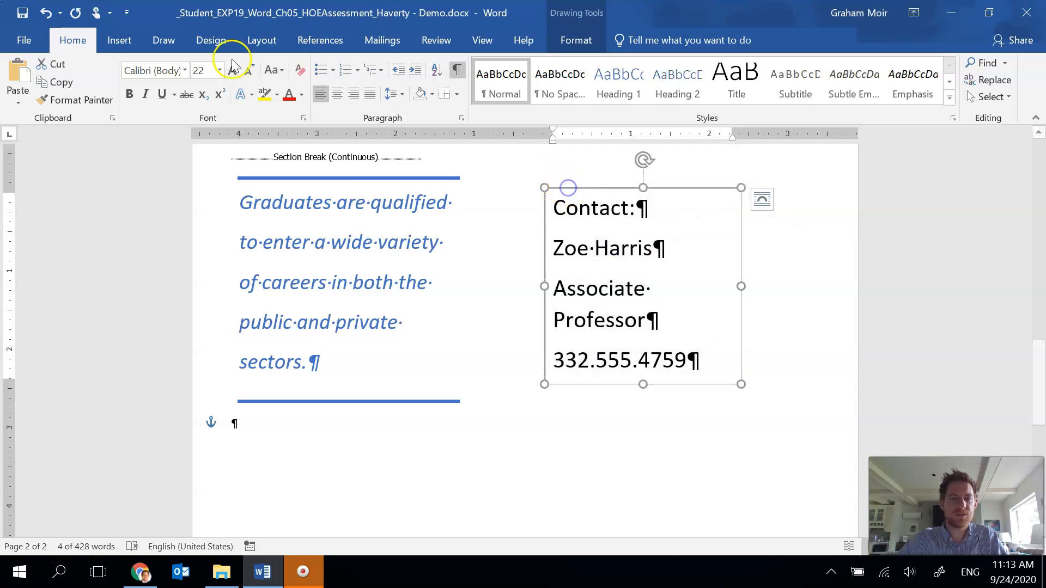
pyautogui.click(45, 13)
pyautogui.click(589, 251)
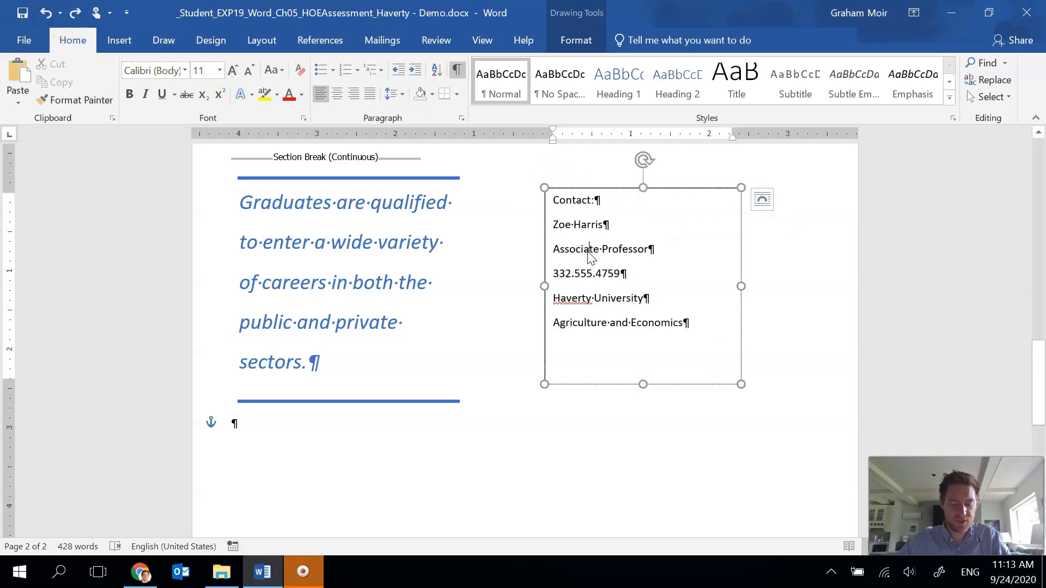
# Make the Contact: line in the text box bold and enlarge it to font size 22.
pyautogui.moveTo(597, 203); pyautogui.dragTo(602, 202)
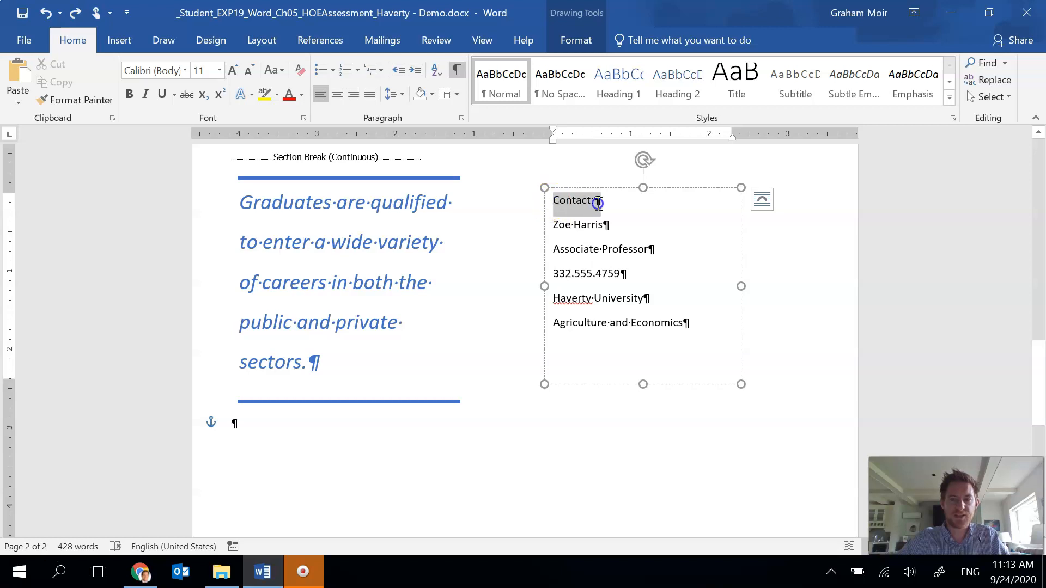
pyautogui.click(129, 94)
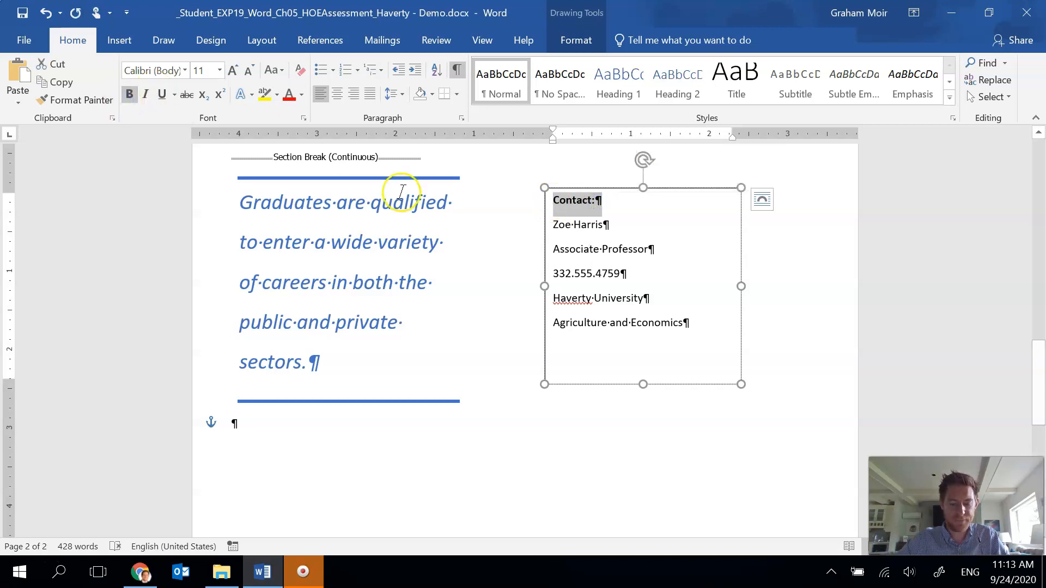
pyautogui.click(236, 69)
pyautogui.click(236, 69)
pyautogui.click(236, 69)
pyautogui.click(236, 70)
pyautogui.click(236, 69)
pyautogui.click(236, 69)
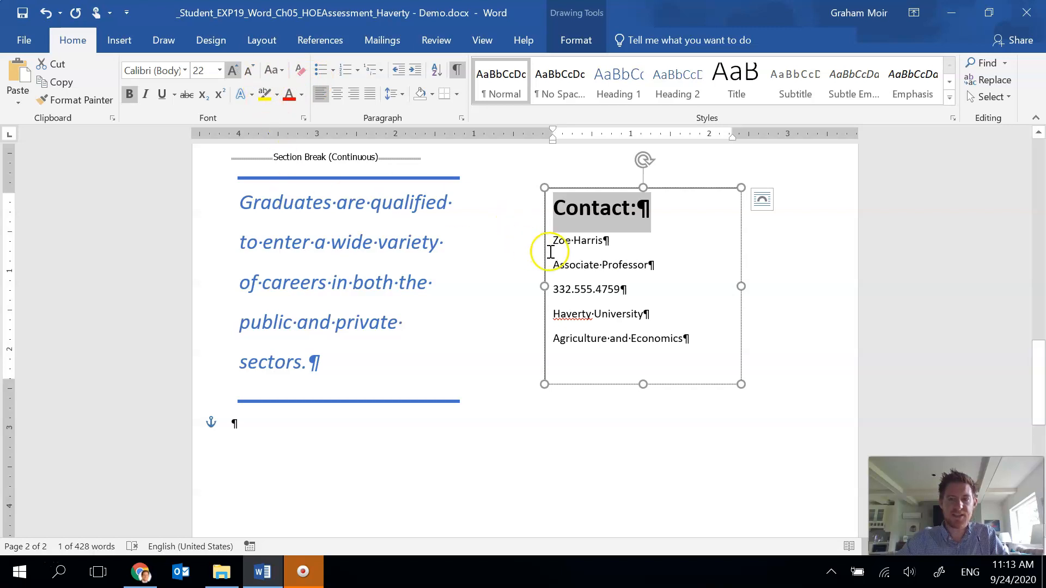
# Make the contact's name line bold and set its font size to 18.
pyautogui.click(553, 240)
pyautogui.moveTo(553, 240); pyautogui.dragTo(611, 240)
pyautogui.click(129, 94)
pyautogui.click(199, 71)
pyautogui.write('18')
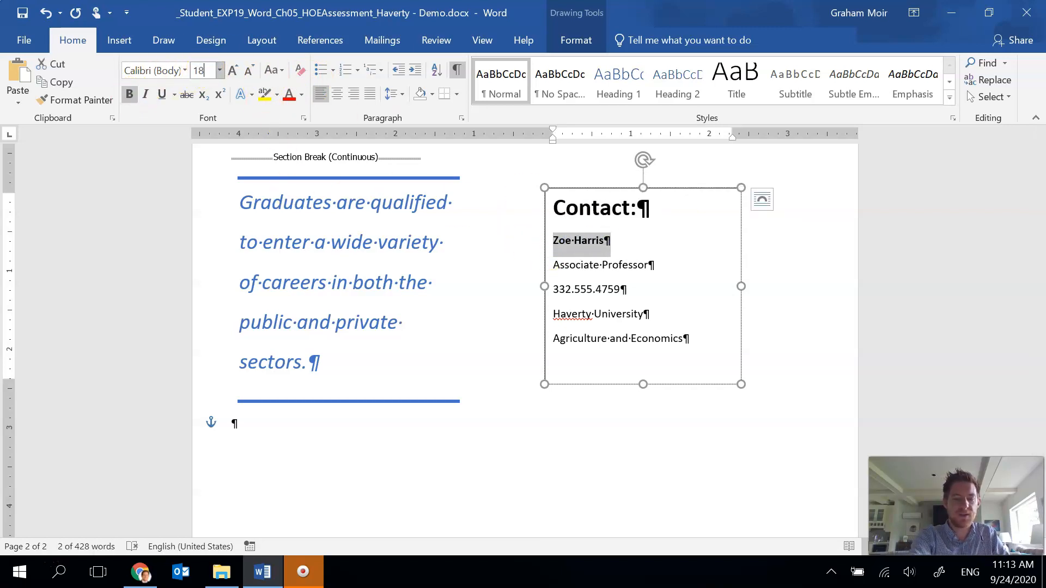
pyautogui.press('Return')
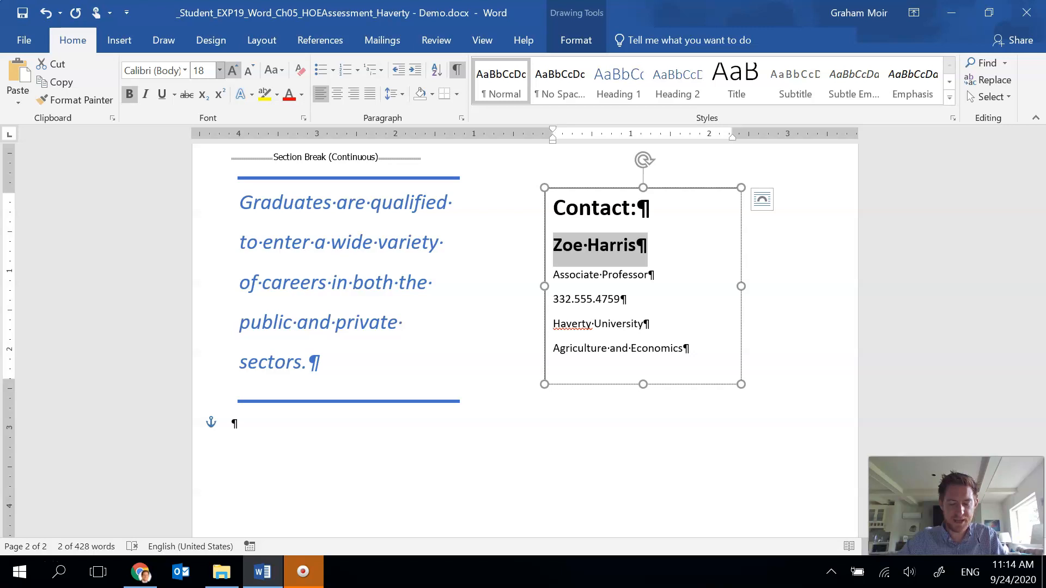
# Fill the contact text box with the light gray theme color.
pyautogui.click(704, 187)
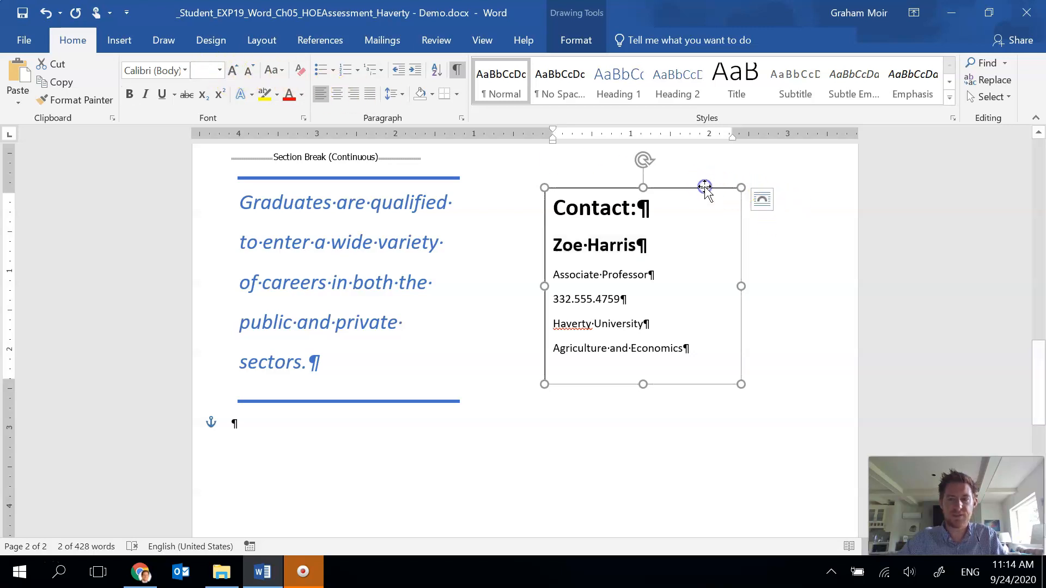
pyautogui.click(576, 41)
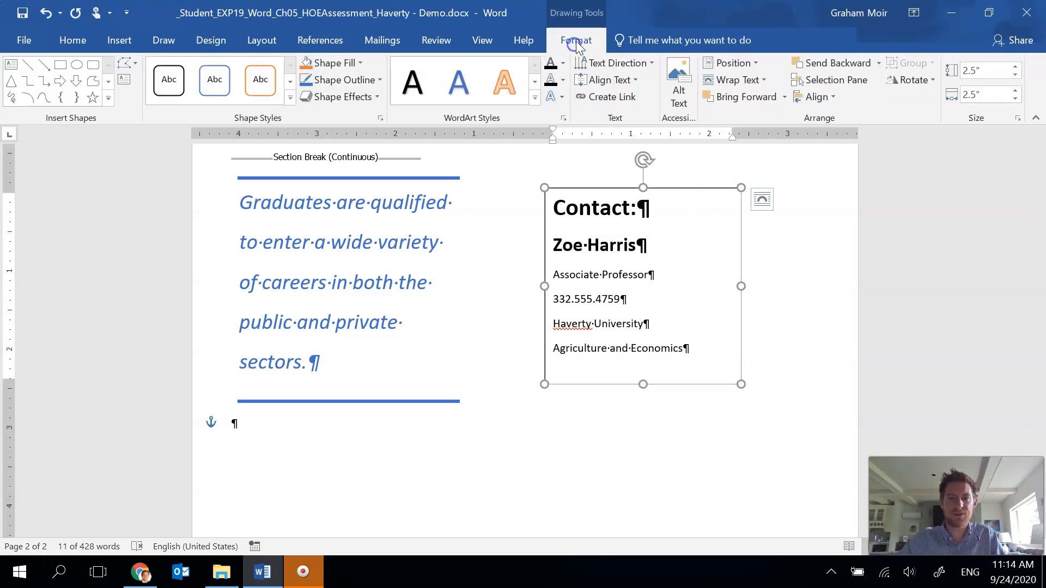
pyautogui.click(359, 63)
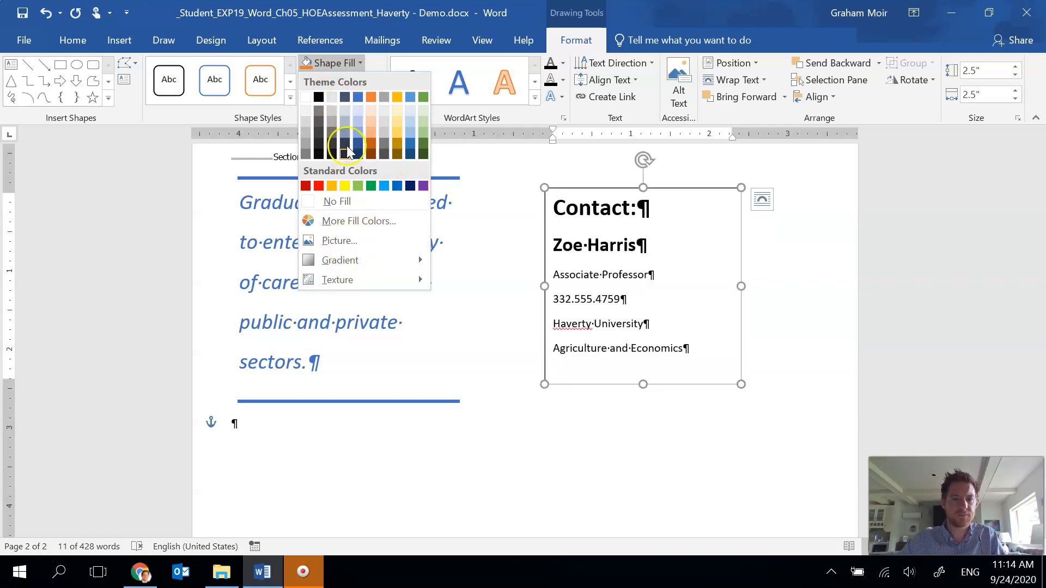
pyautogui.click(332, 98)
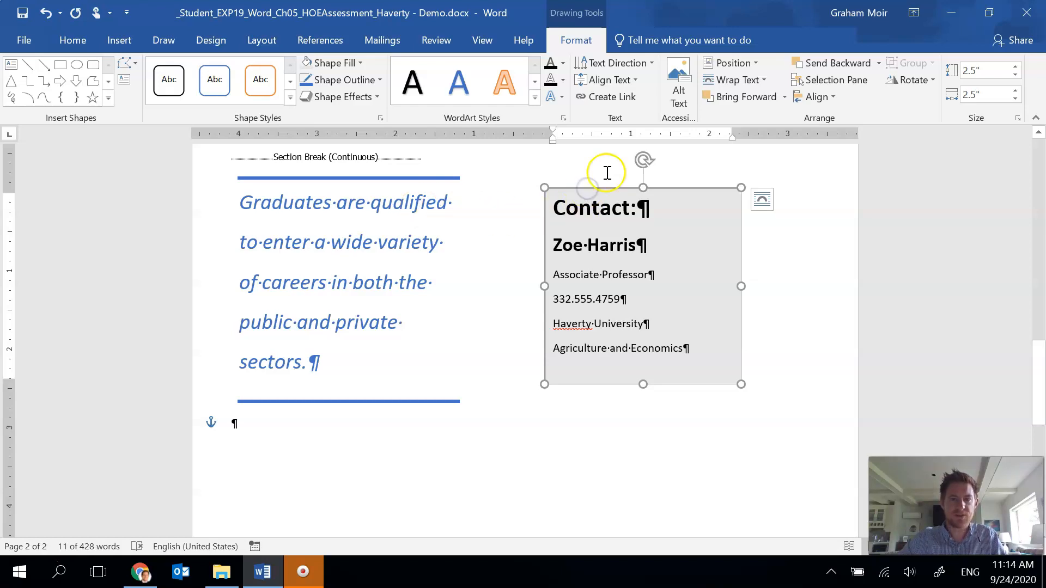
# Align the contact text box's text vertically to the middle and center its lines horizontally.
pyautogui.click(628, 82)
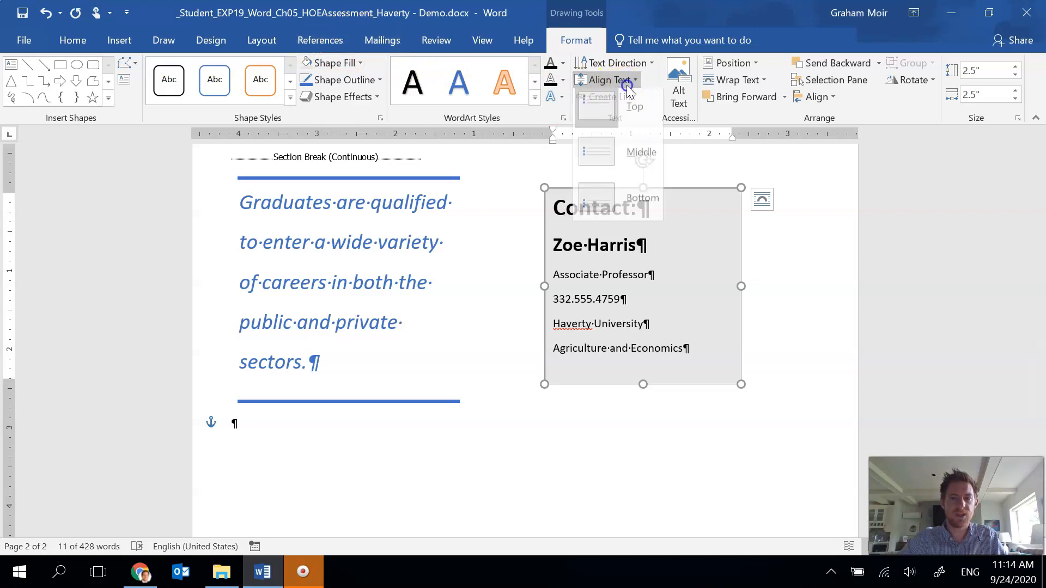
pyautogui.click(645, 158)
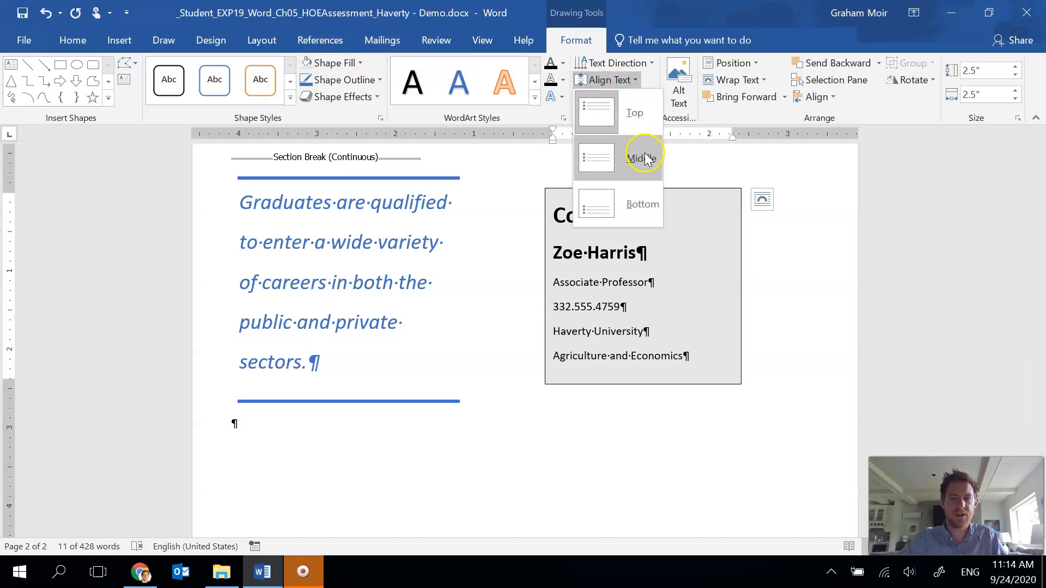
pyautogui.click(645, 158)
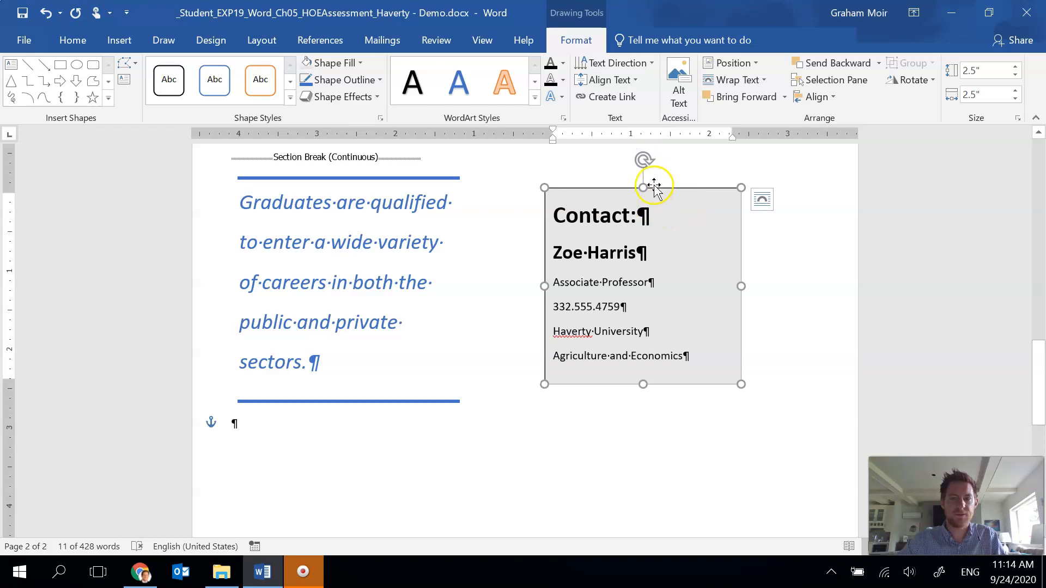
pyautogui.click(71, 40)
pyautogui.click(340, 96)
pyautogui.click(633, 279)
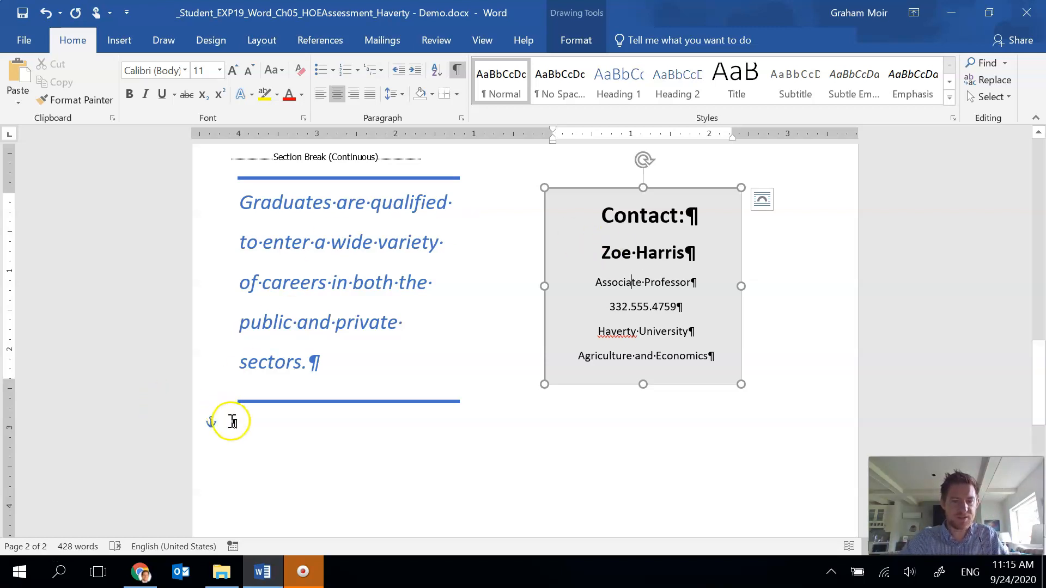
# Add a paragraph below the pull-quote and insert WordArt reading H in the black fill style with white outline and hard white shadow.
pyautogui.click(232, 424)
pyautogui.press('Return')
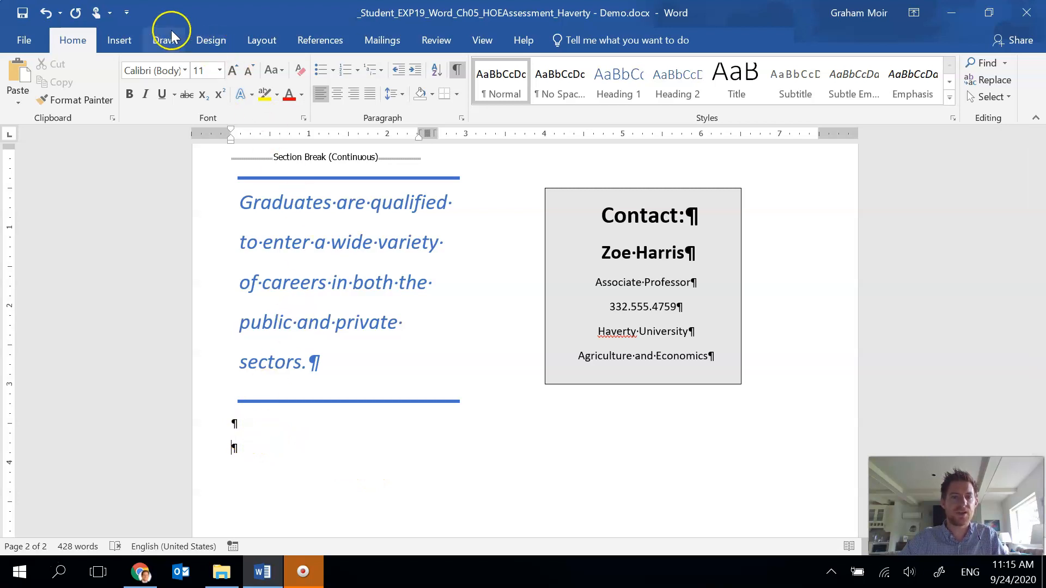
pyautogui.click(121, 40)
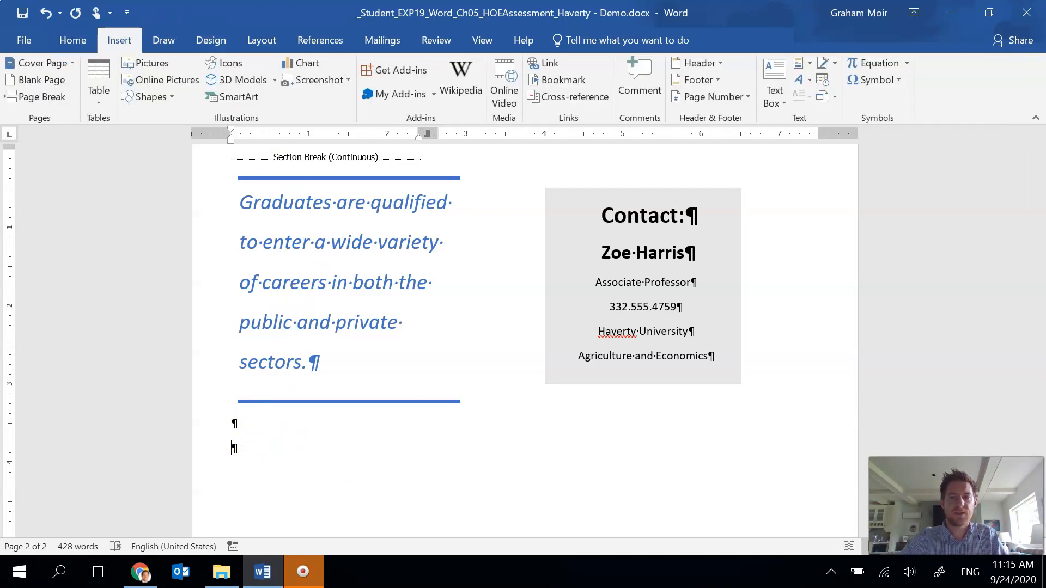
pyautogui.click(810, 81)
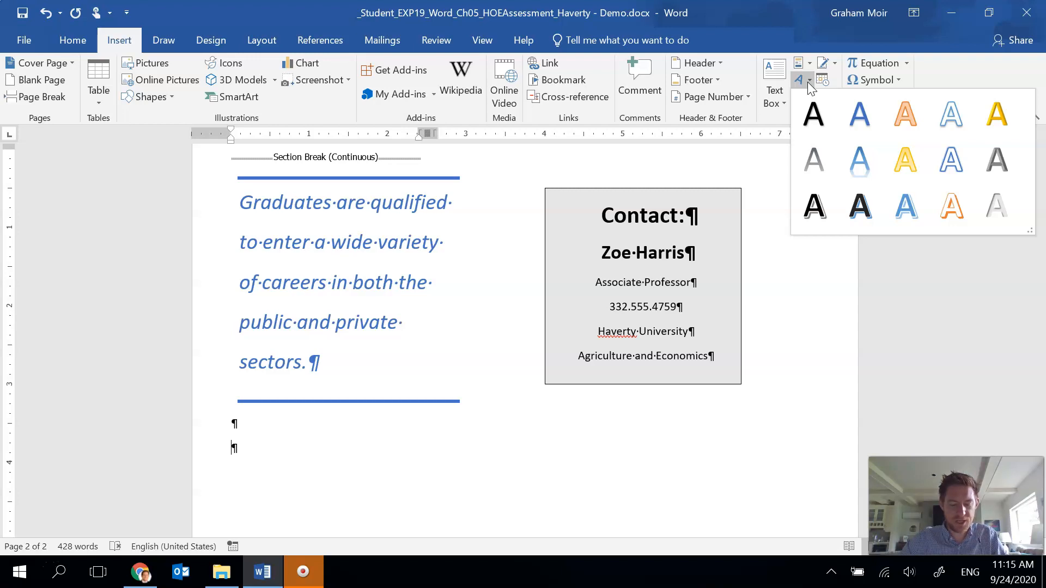
pyautogui.click(814, 207)
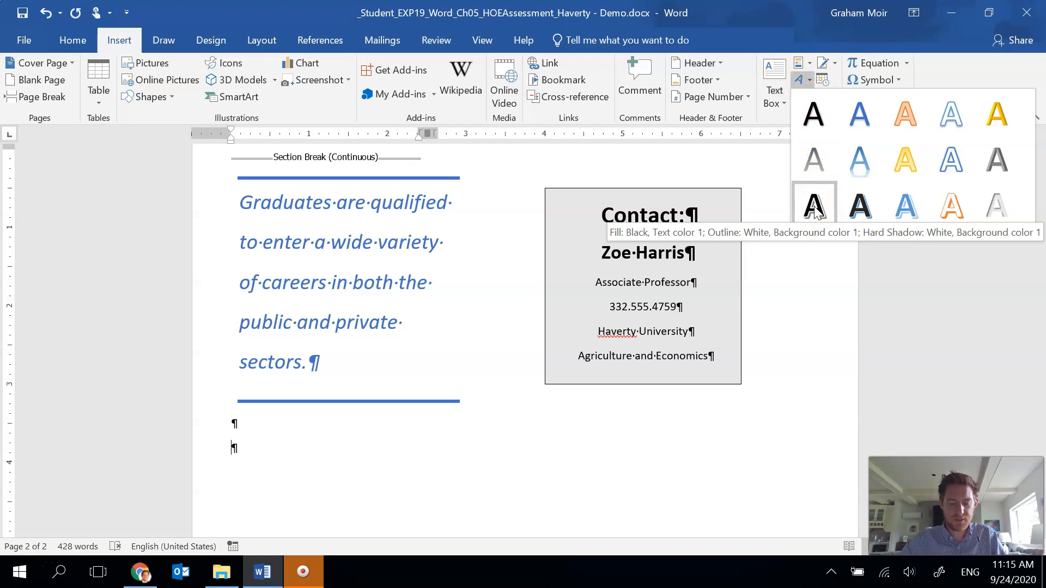
pyautogui.click(815, 208)
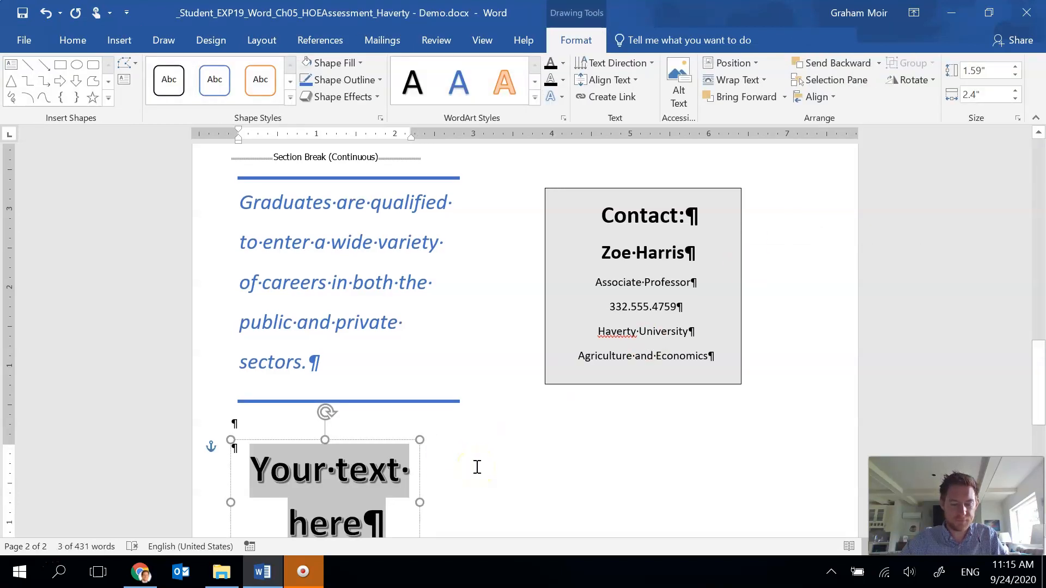
pyautogui.scroll(-1, 477, 467)
pyautogui.write('He')
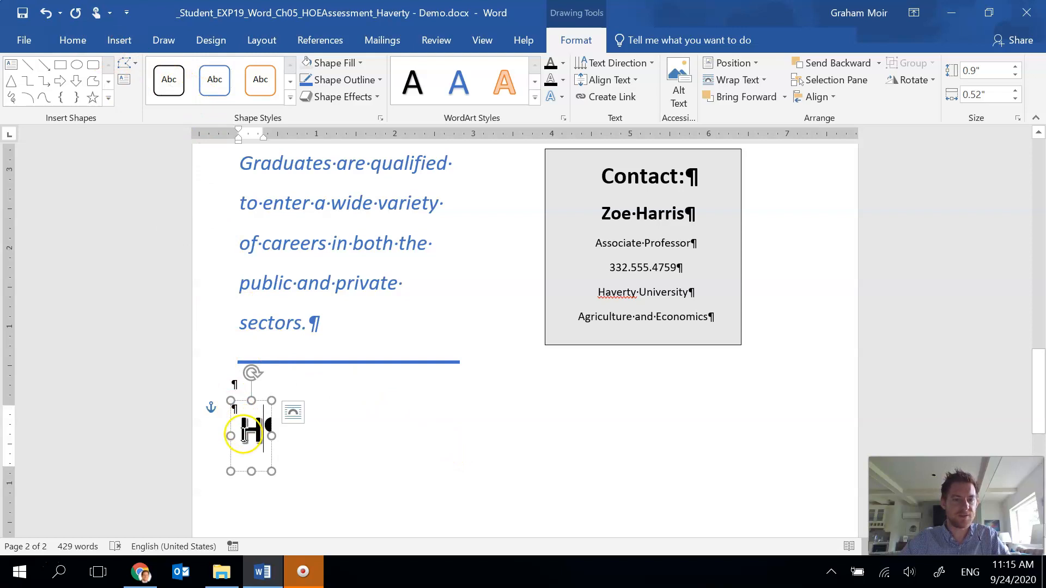
# Set the WordArt H to font size 120 and move it to about the horizontal middle of the page, below the pull-quote.
pyautogui.doubleClick(243, 435)
pyautogui.click(72, 40)
pyautogui.click(210, 73)
pyautogui.write('120')
pyautogui.press('Return')
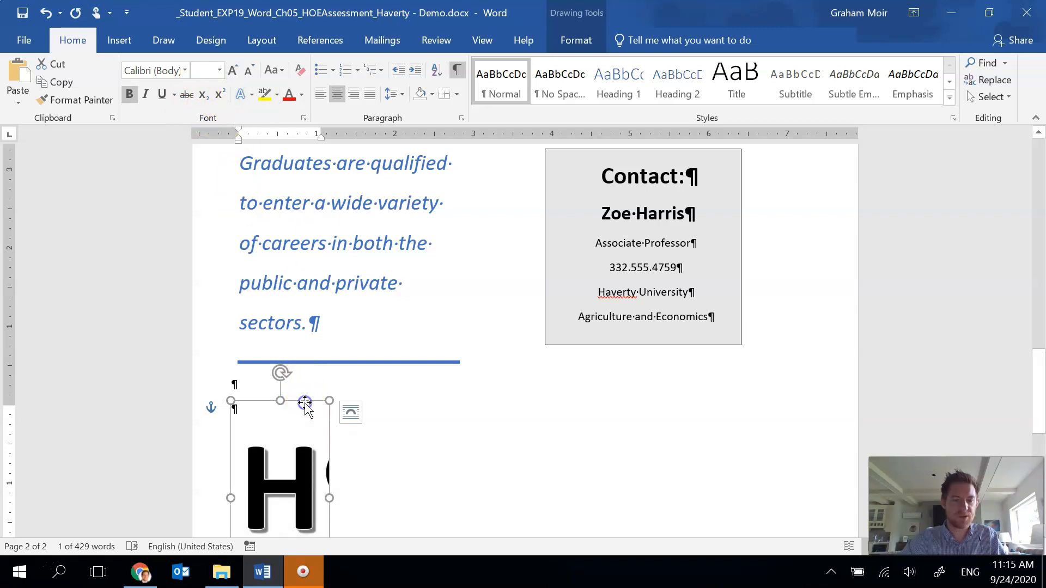
pyautogui.moveTo(304, 403); pyautogui.dragTo(541, 393)
# Draw a Wave shape about 2.19" wide and 0.99" high below the WordArt H.
pyautogui.scroll(-4, 541, 392)
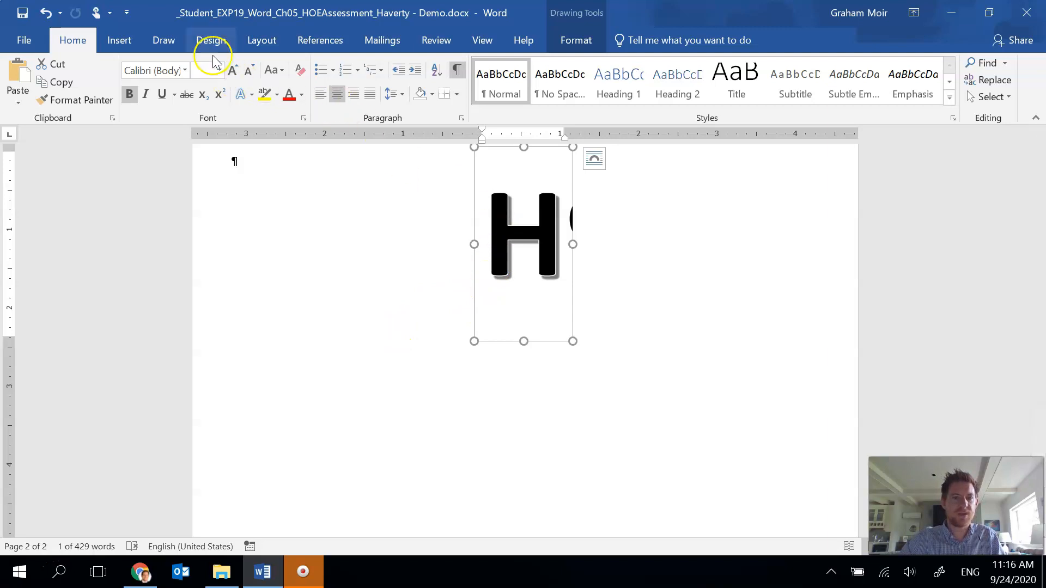
pyautogui.click(121, 43)
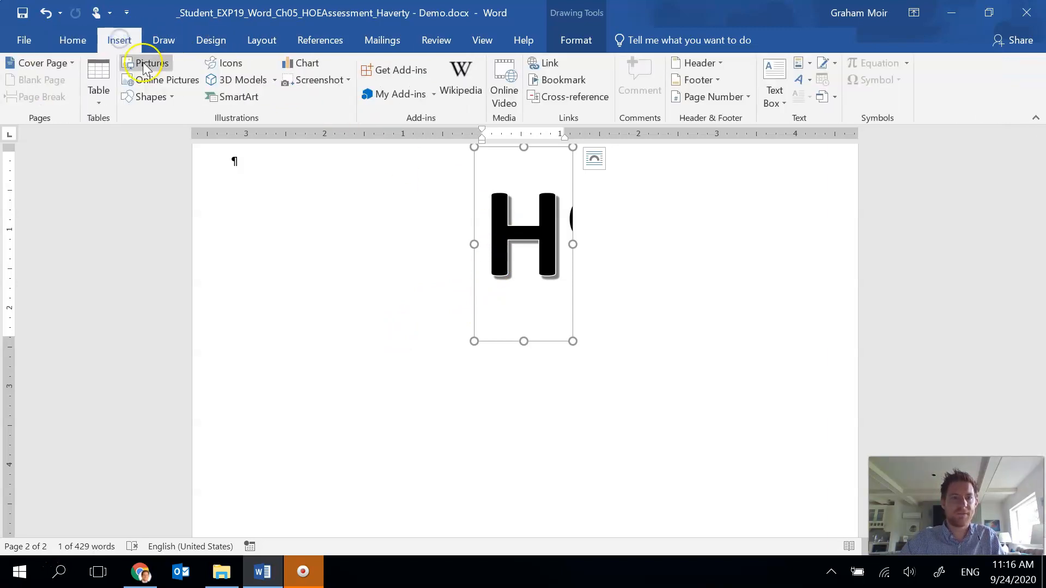
pyautogui.click(172, 100)
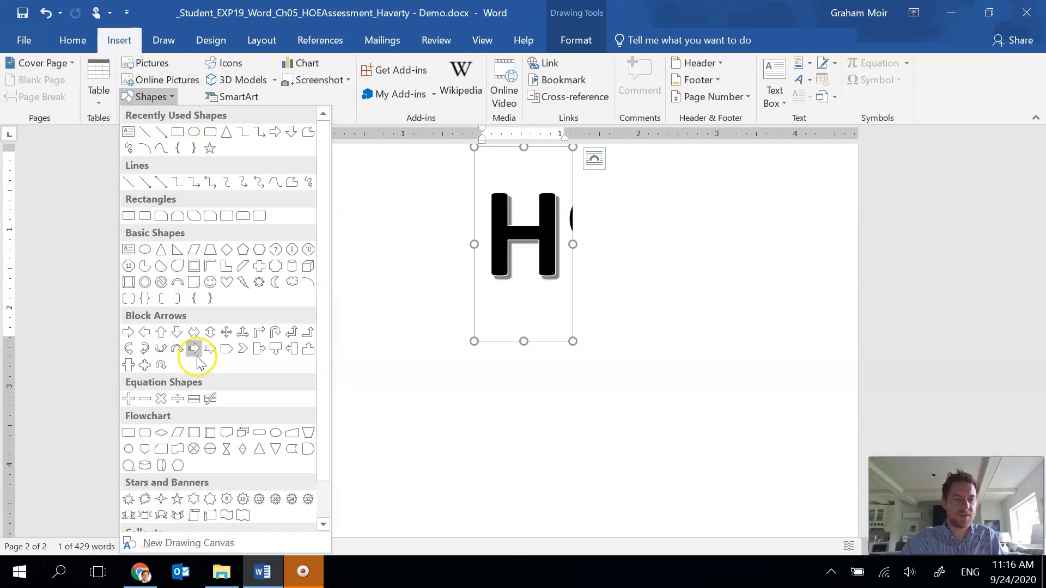
pyautogui.scroll(-1, 197, 360)
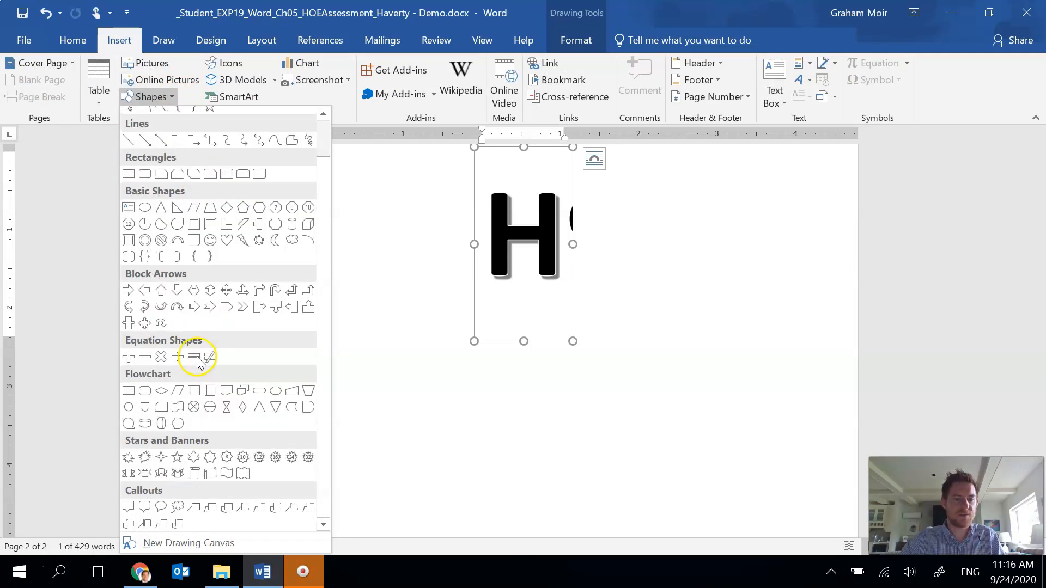
pyautogui.click(227, 475)
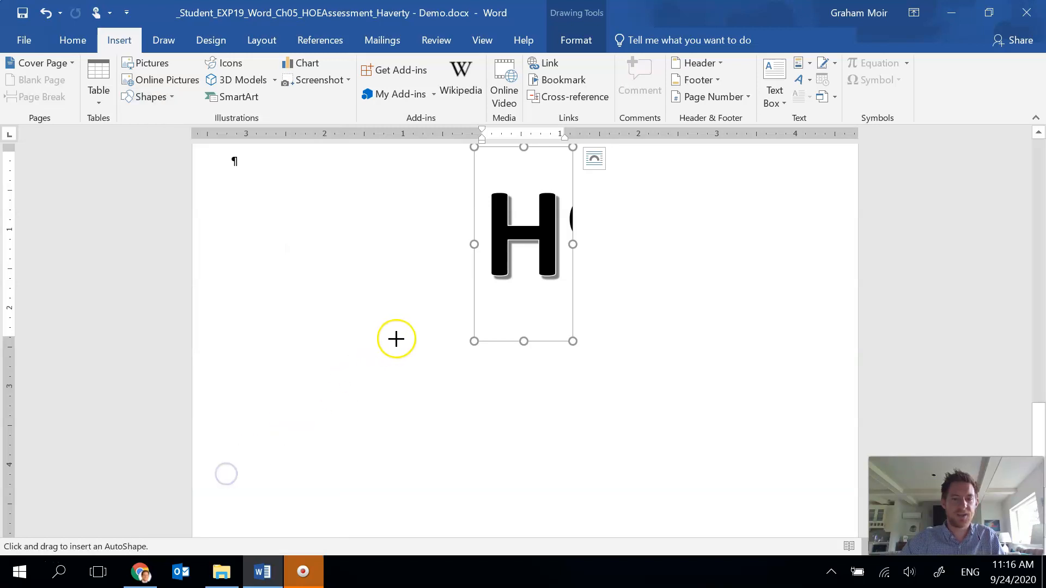
pyautogui.moveTo(325, 329); pyautogui.dragTo(498, 407)
# Move the wave shape across and up so it overlaps the lower part of the H.
pyautogui.click(394, 366)
pyautogui.moveTo(394, 366); pyautogui.dragTo(511, 369)
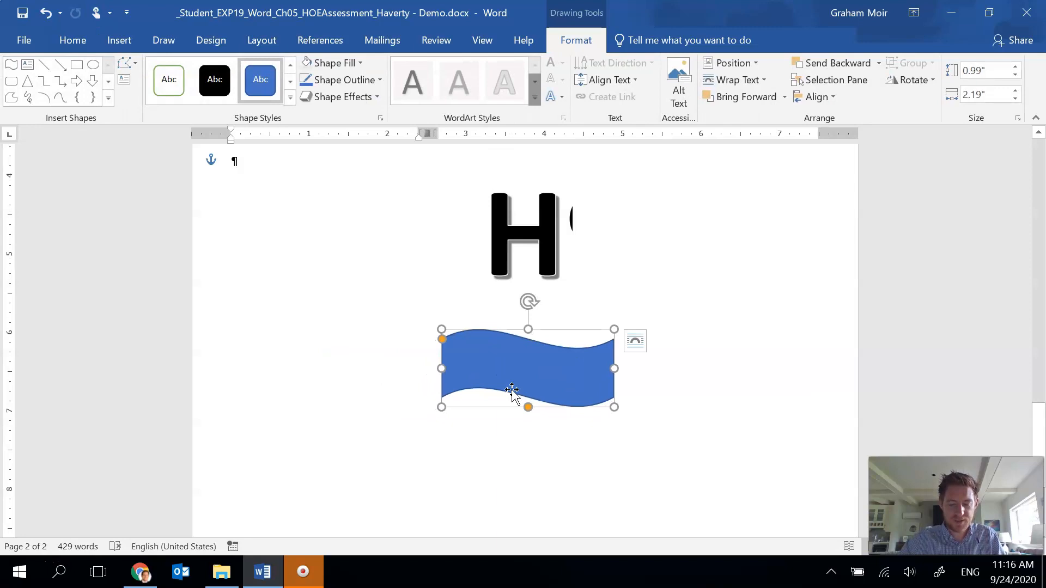
pyautogui.moveTo(534, 373); pyautogui.dragTo(534, 301)
pyautogui.click(537, 323)
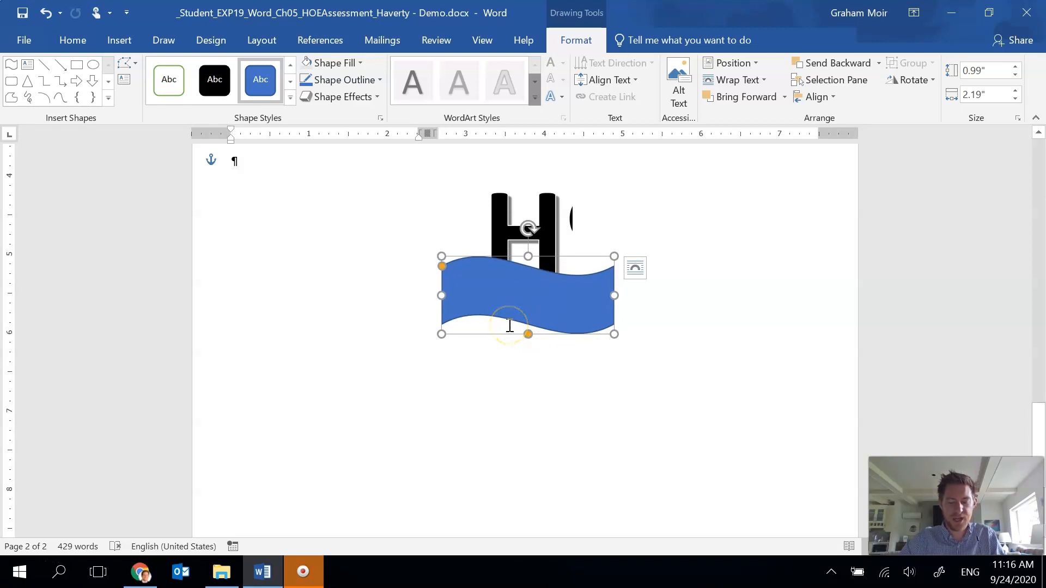
# Set the wave shape's height to 2.5" and its width to 0.9".
pyautogui.click(518, 292)
pyautogui.click(576, 39)
pyautogui.click(982, 75)
pyautogui.doubleClick(982, 75)
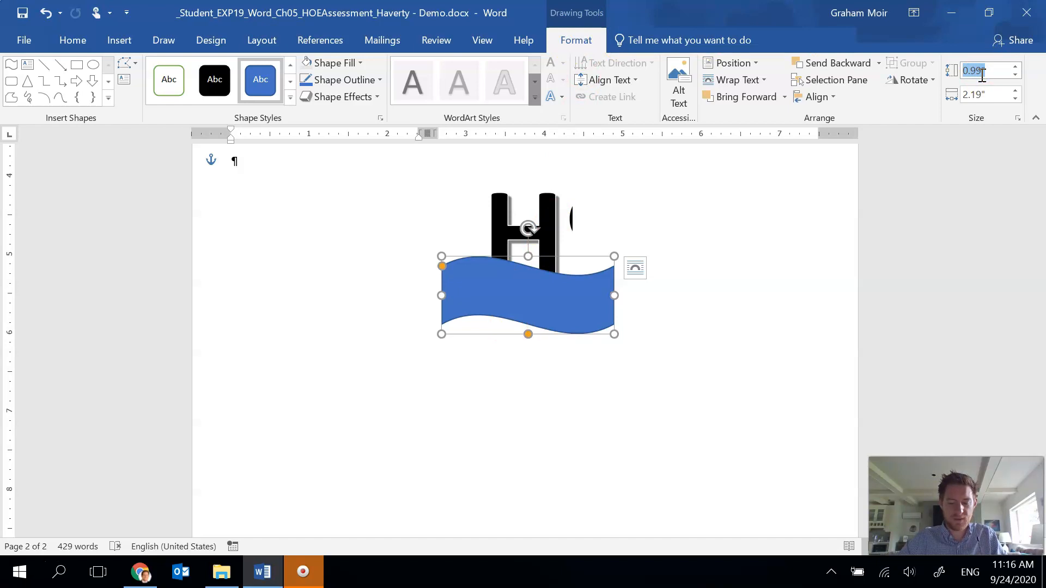
pyautogui.write('2.5')
pyautogui.press('Tab')
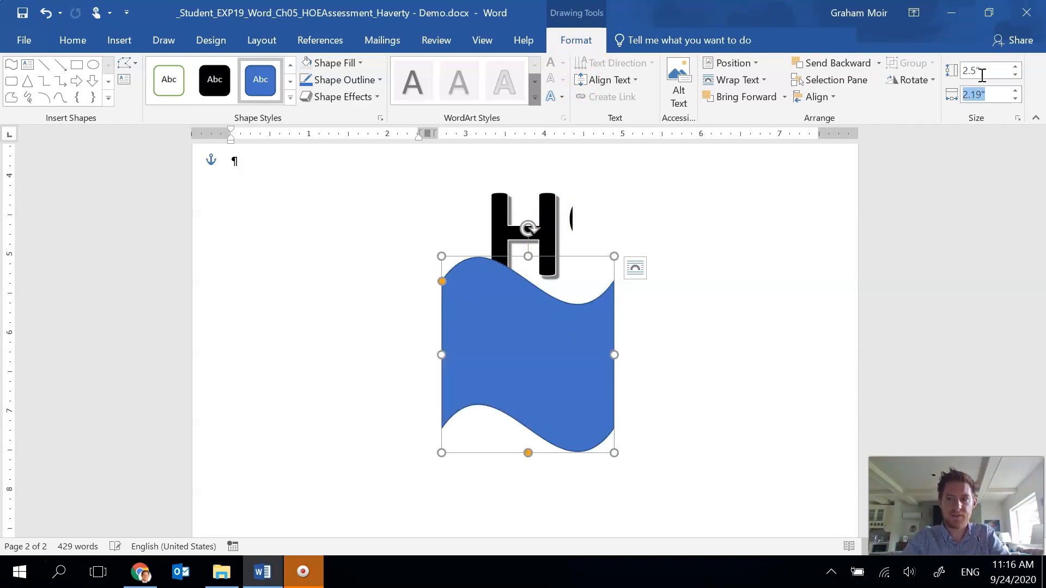
pyautogui.write('0')
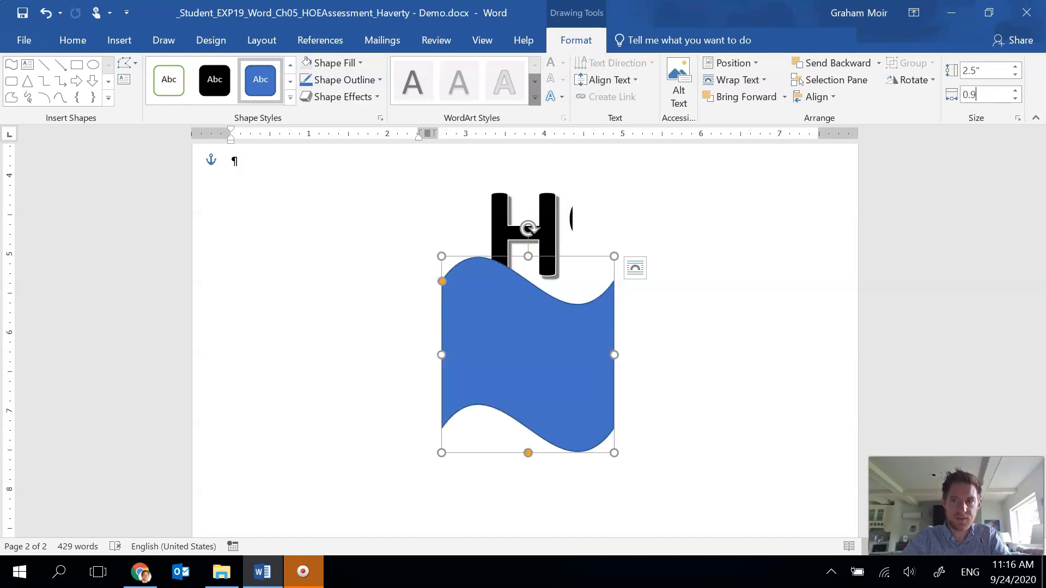
pyautogui.press('Return')
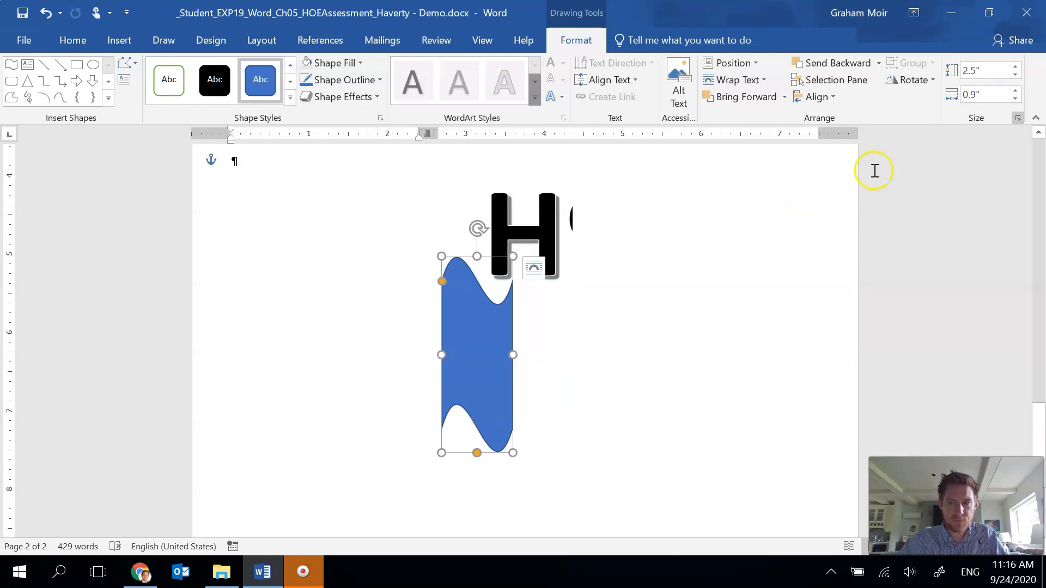
# Resize the wave shape to a width of 2.5" and a height of 0.9".
pyautogui.click(972, 94)
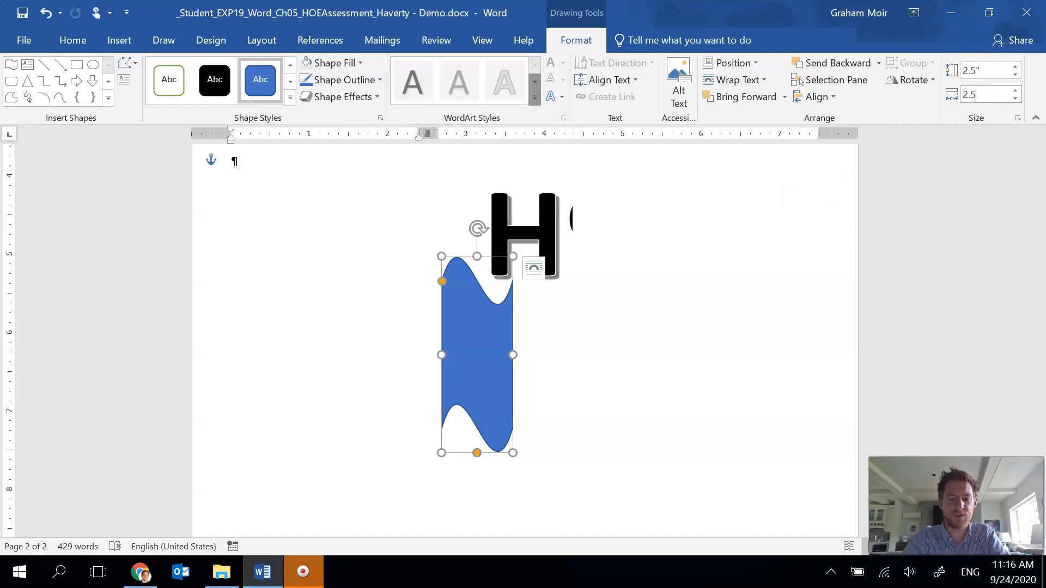
pyautogui.write('2.5')
pyautogui.press('Return')
pyautogui.click(978, 73)
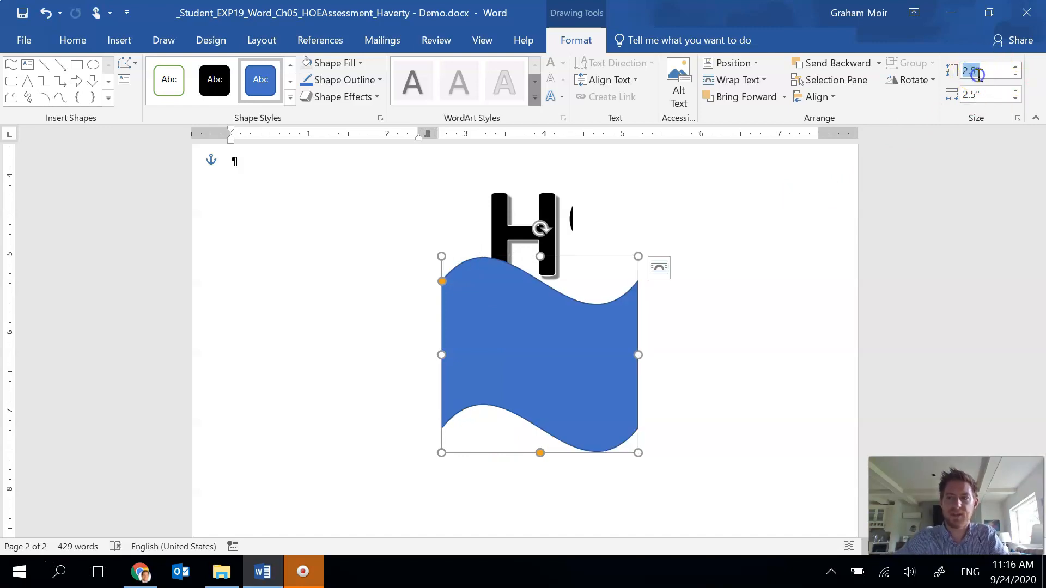
pyautogui.write('0.')
pyautogui.press('Return')
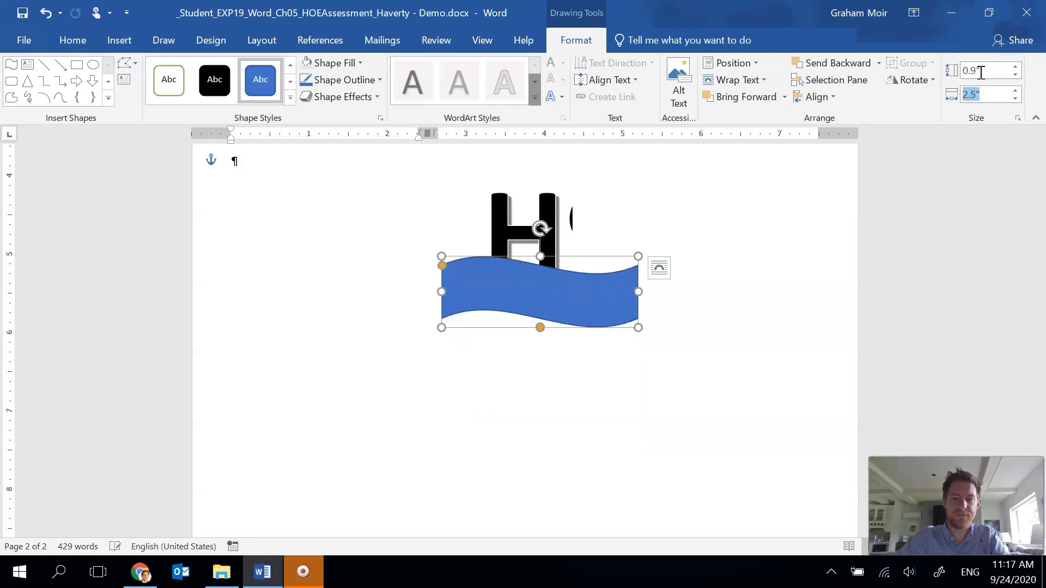
# Shift the wave shape slightly so it is centered across the H and add the text State to it.
pyautogui.click(590, 276)
pyautogui.moveTo(542, 285); pyautogui.dragTo(527, 284)
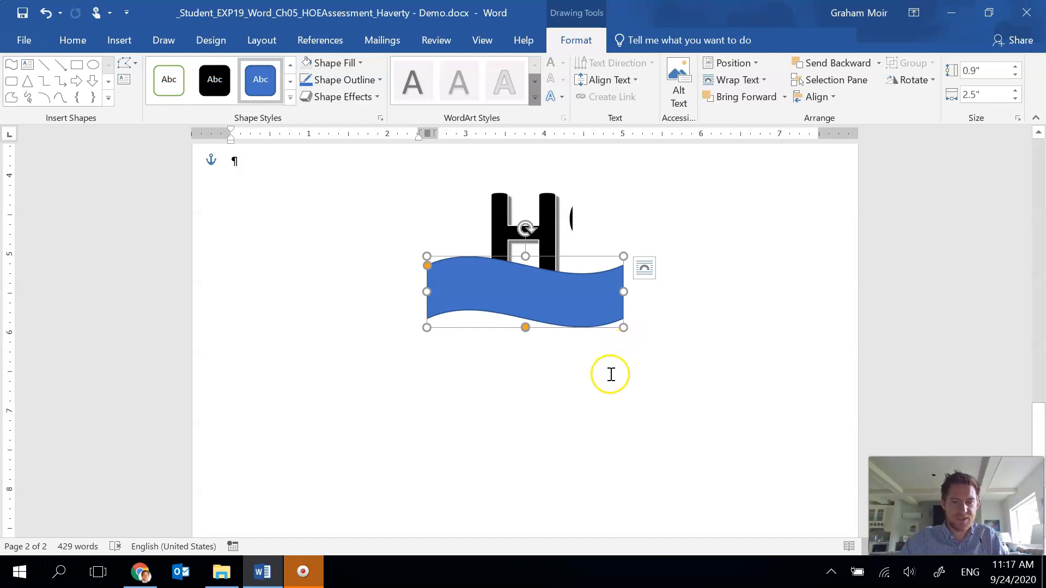
pyautogui.write('State')
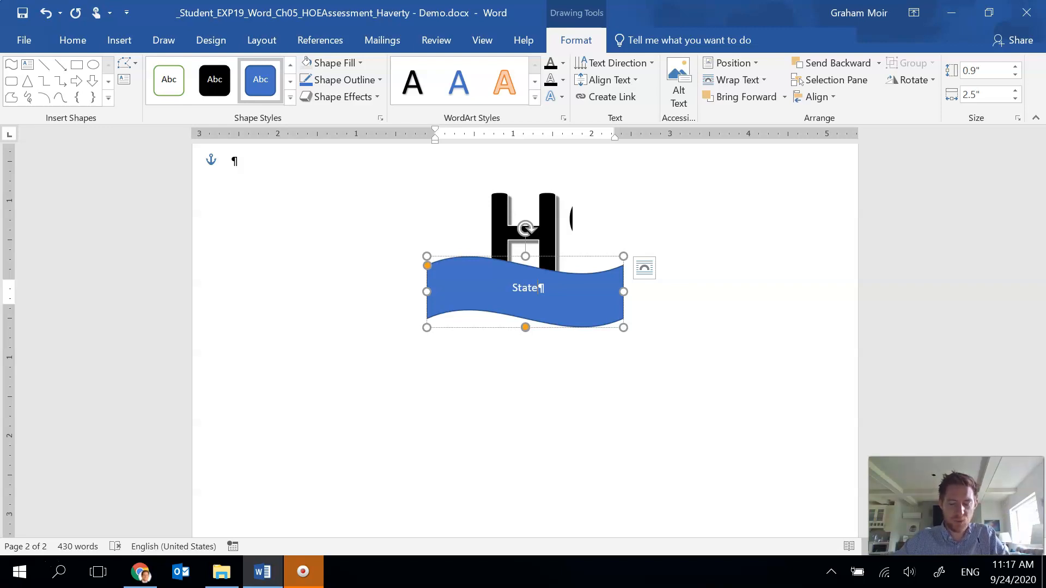
# Set the font color of the word State in the wave shape to Automatic.
pyautogui.click(517, 284)
pyautogui.moveTo(517, 284); pyautogui.dragTo(546, 287)
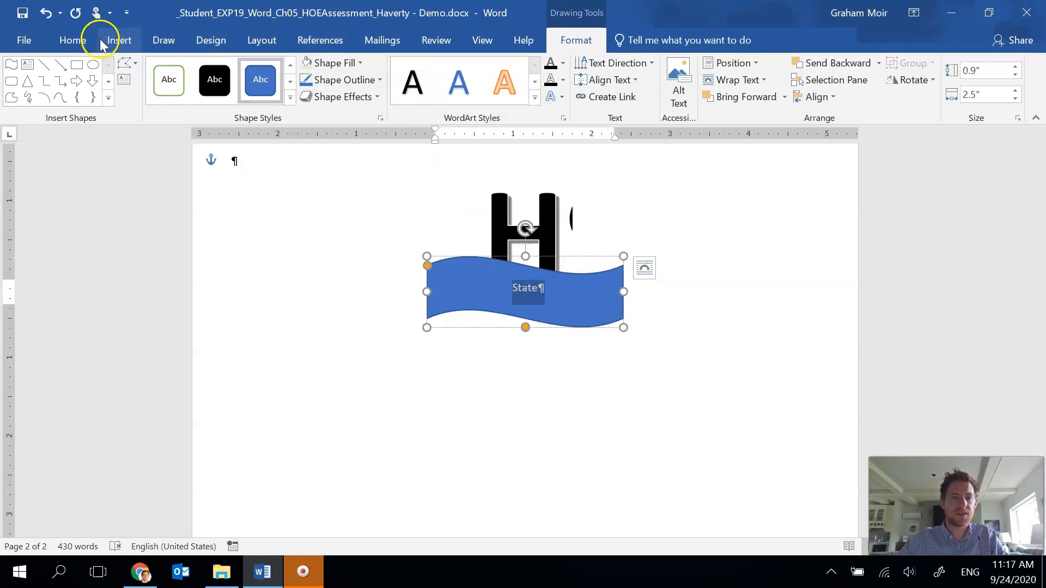
pyautogui.click(79, 41)
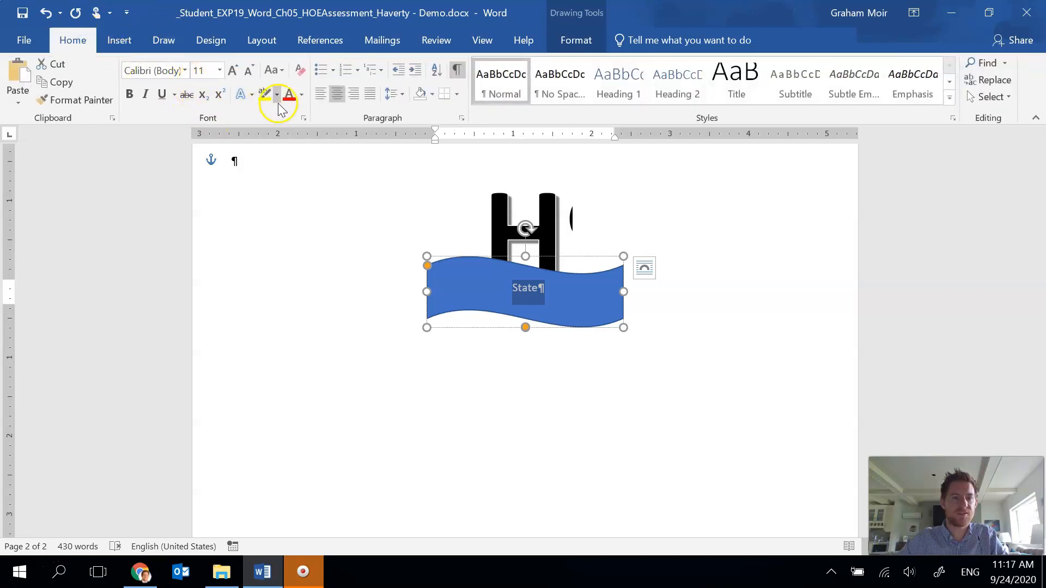
pyautogui.click(301, 94)
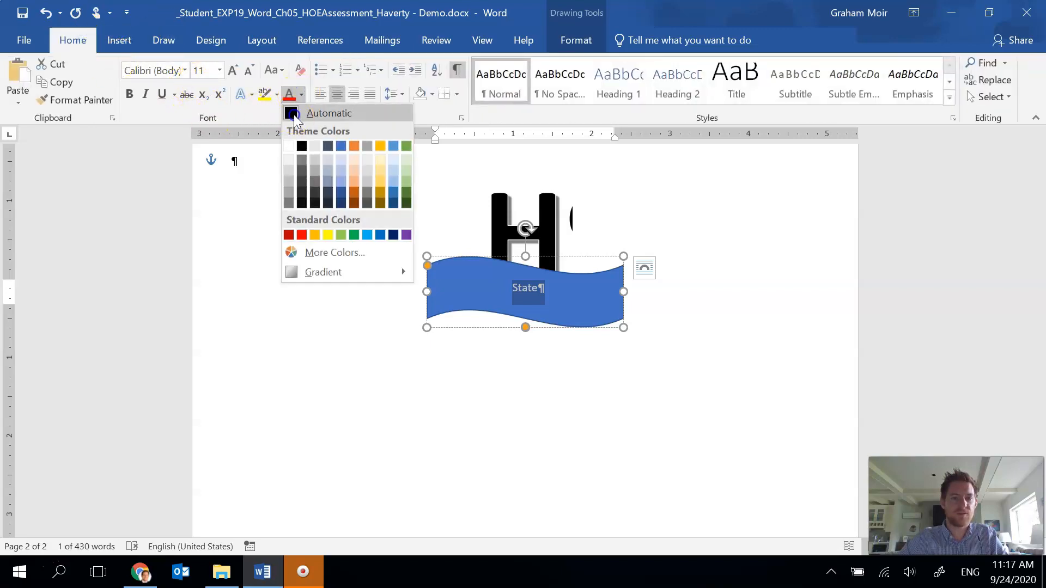
pyautogui.click(295, 115)
# Reselect the word State in the wave shape and apply the Automatic text fill.
pyautogui.click(538, 290)
pyautogui.click(508, 288)
pyautogui.tripleClick(507, 289)
pyautogui.click(576, 40)
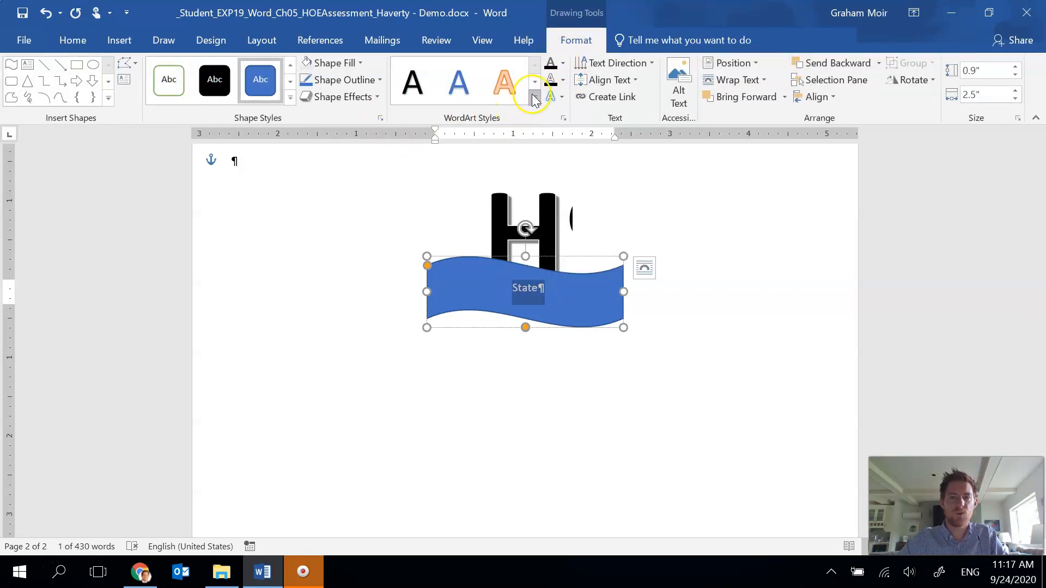
pyautogui.click(563, 65)
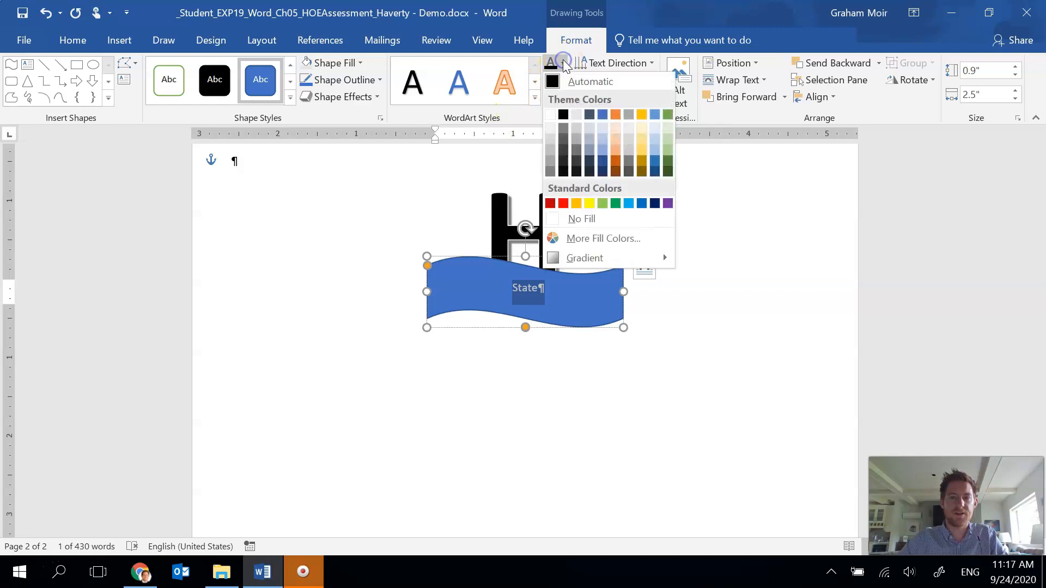
pyautogui.click(574, 86)
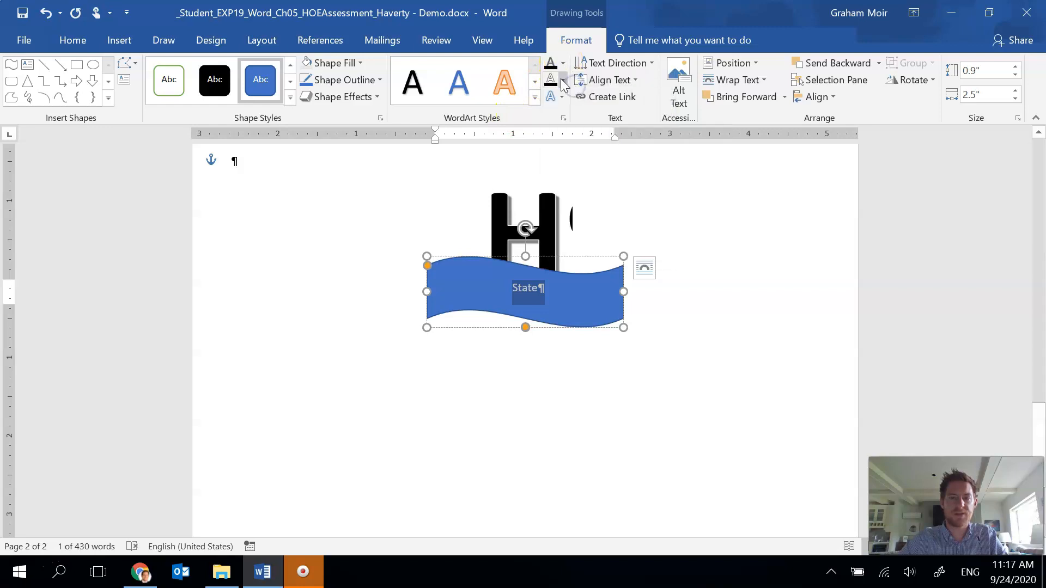
# Try an Automatic text outline on the word State, undo it, and select the wave shape.
pyautogui.click(563, 81)
pyautogui.click(568, 101)
pyautogui.click(46, 13)
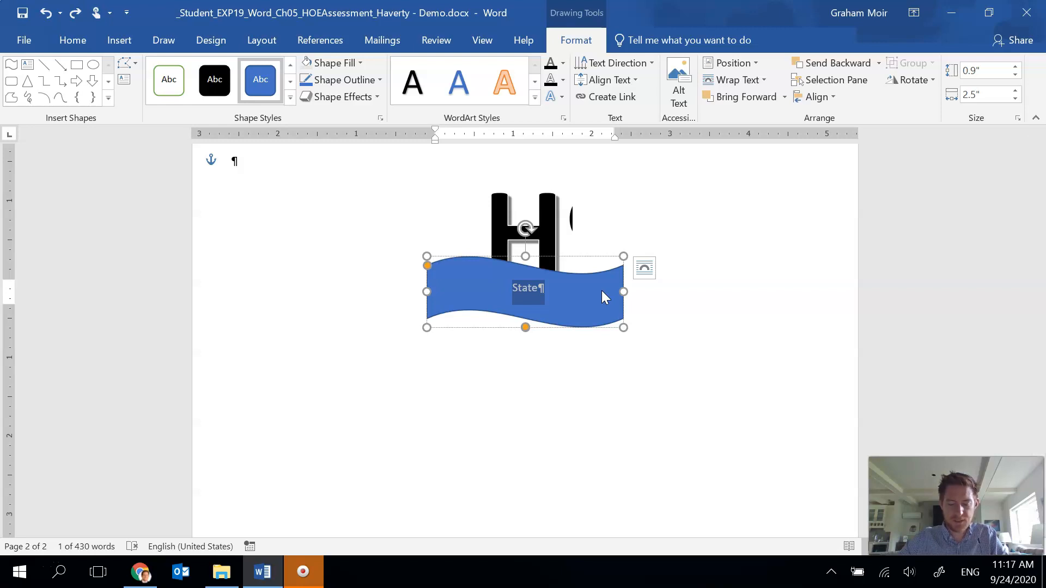
pyautogui.click(583, 258)
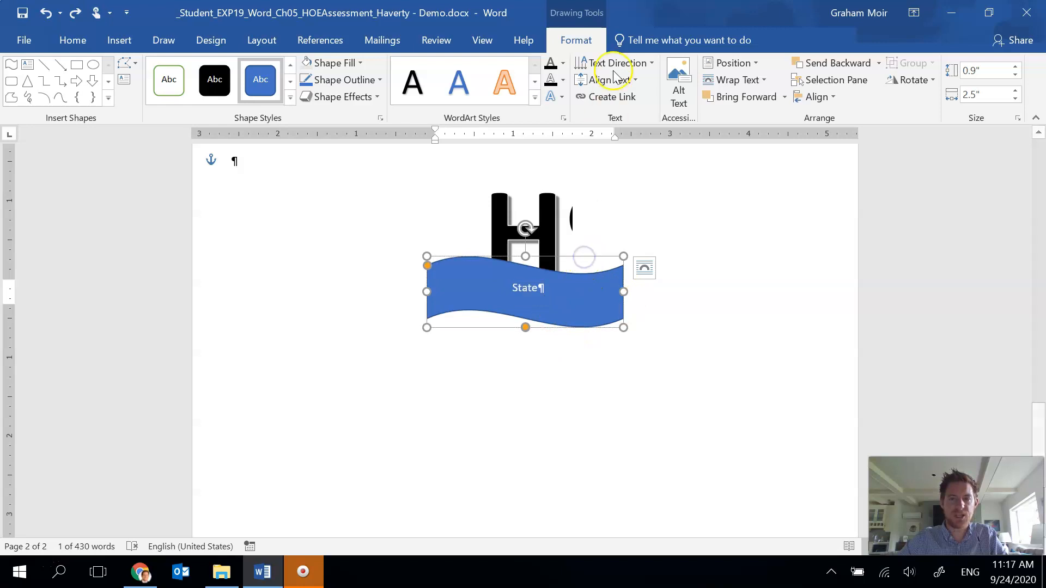
# Fill the wave shape with white and give it a black outline.
pyautogui.click(573, 38)
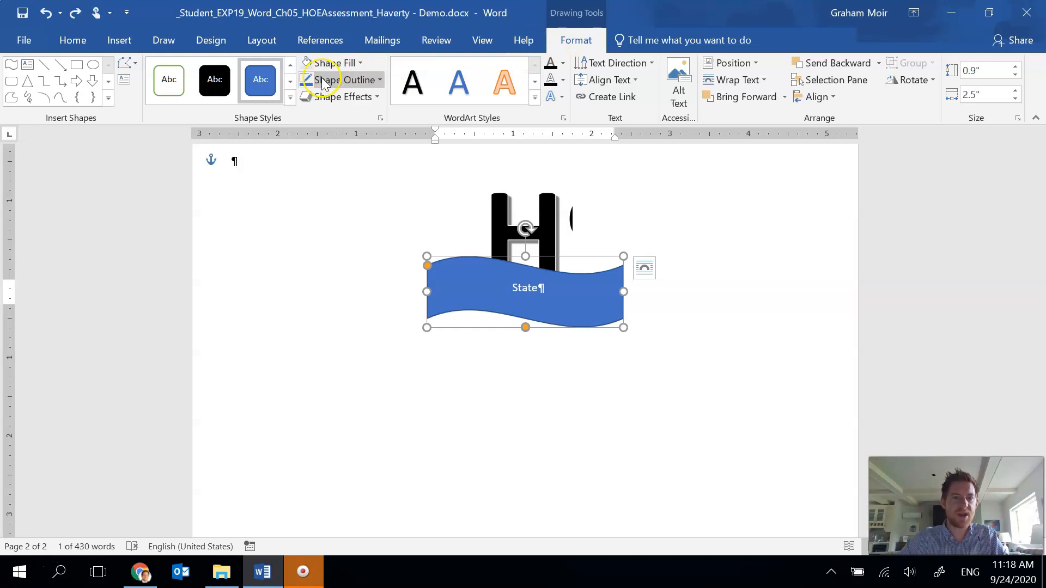
pyautogui.click(355, 65)
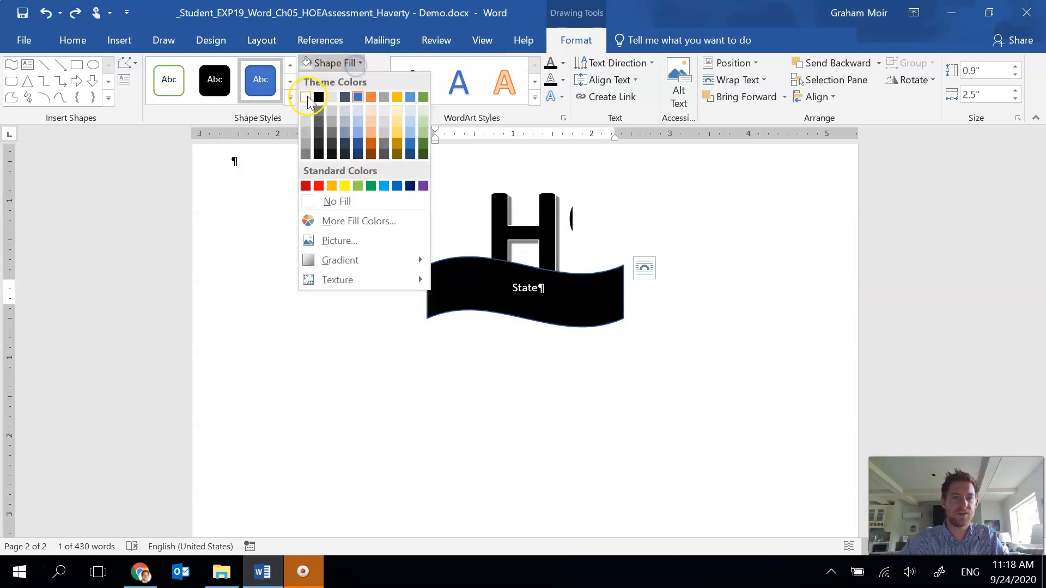
pyautogui.click(305, 98)
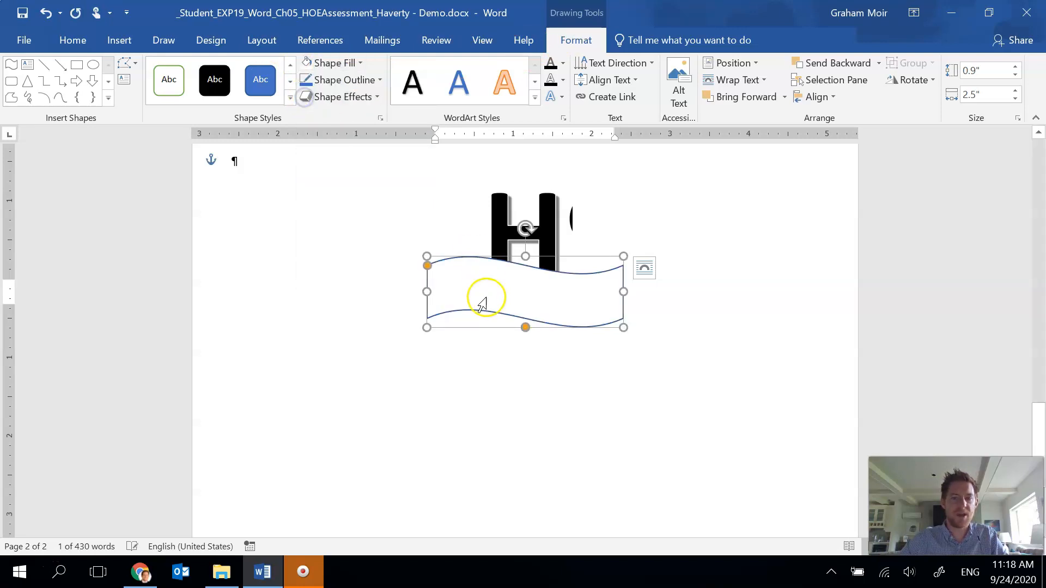
pyautogui.doubleClick(507, 292)
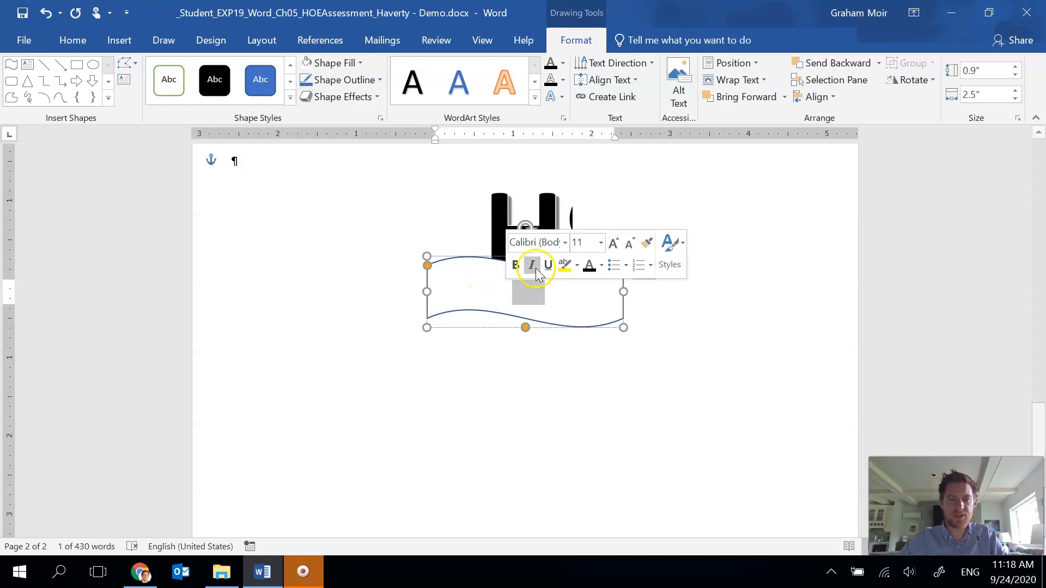
pyautogui.click(371, 82)
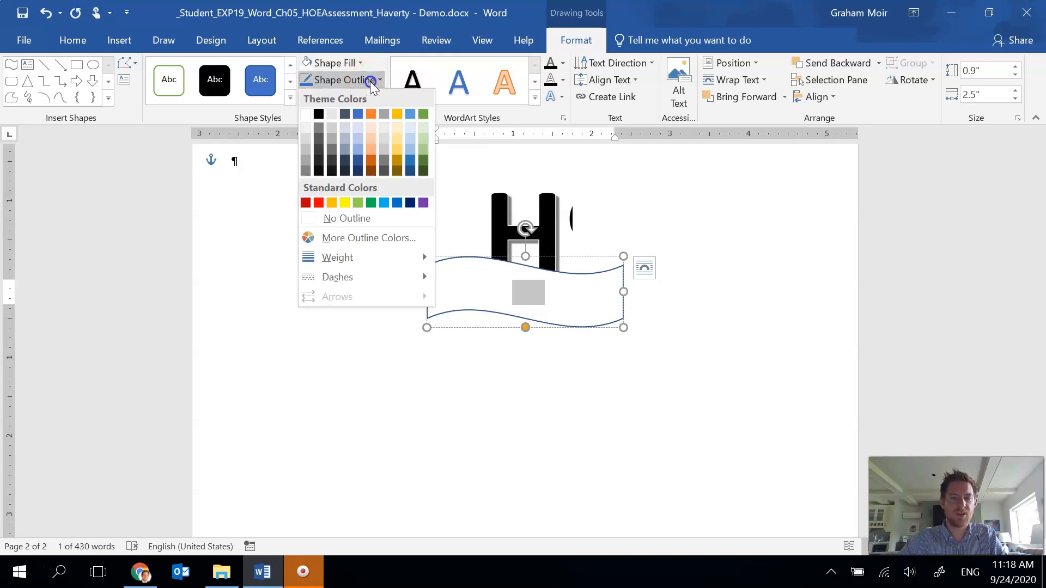
pyautogui.click(319, 116)
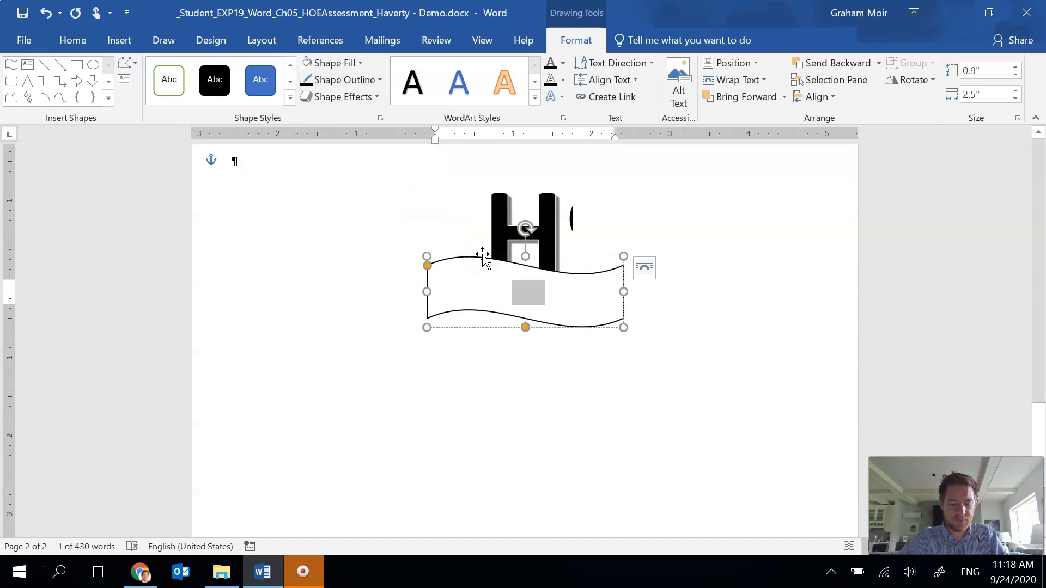
# Select the word State in the wave shape and set its text fill to black.
pyautogui.click(536, 298)
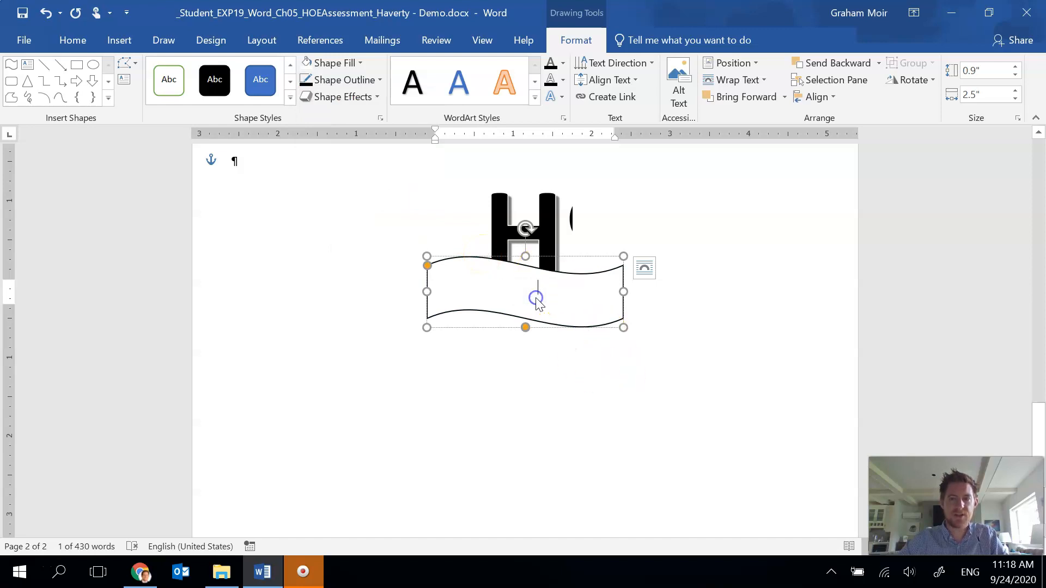
pyautogui.moveTo(508, 287); pyautogui.dragTo(542, 292)
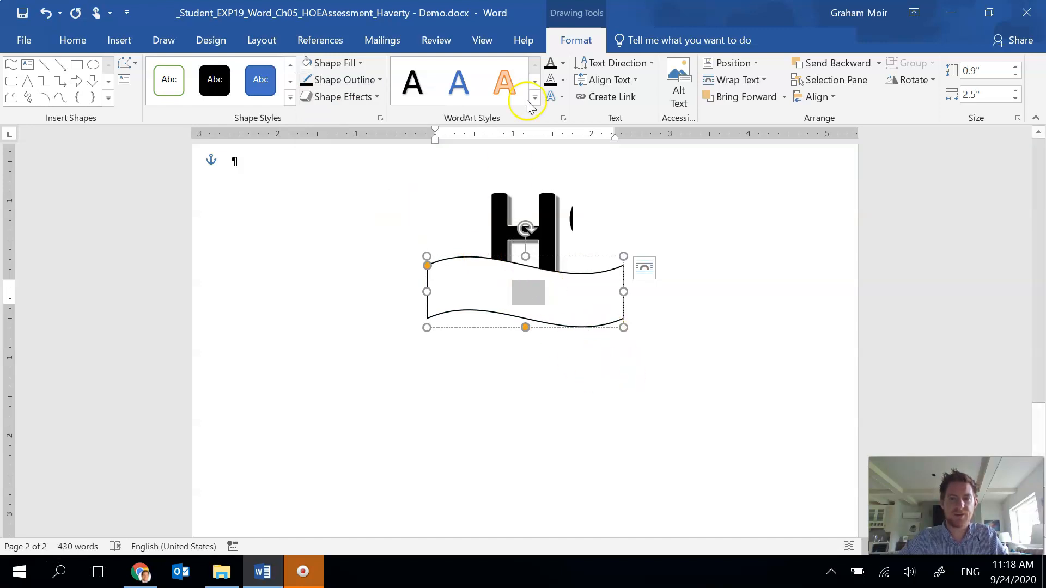
pyautogui.click(563, 63)
pyautogui.click(563, 114)
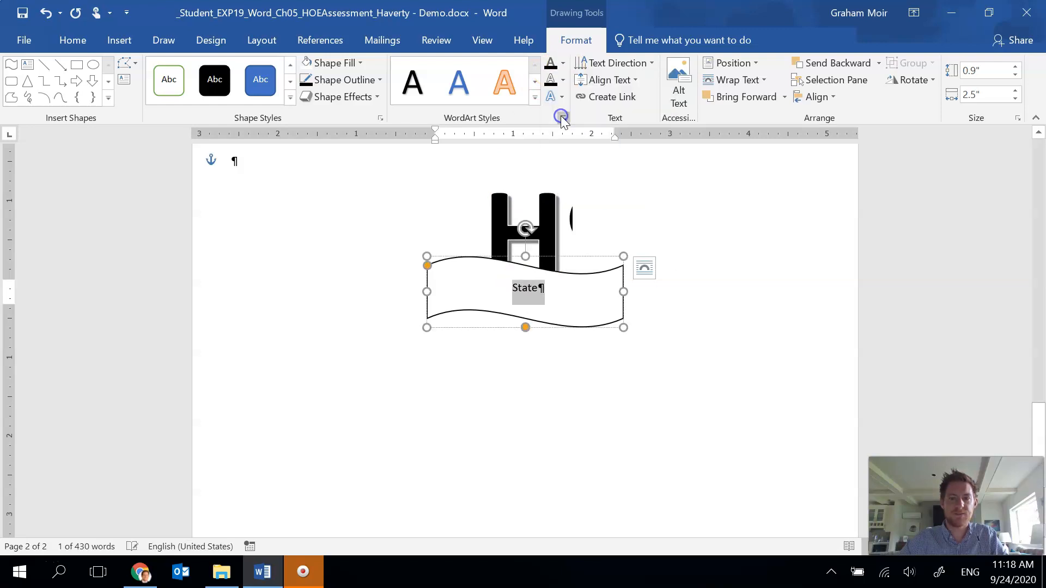
# Format the word State in the wave shape as Rockwell at 18 pt.
pyautogui.click(542, 291)
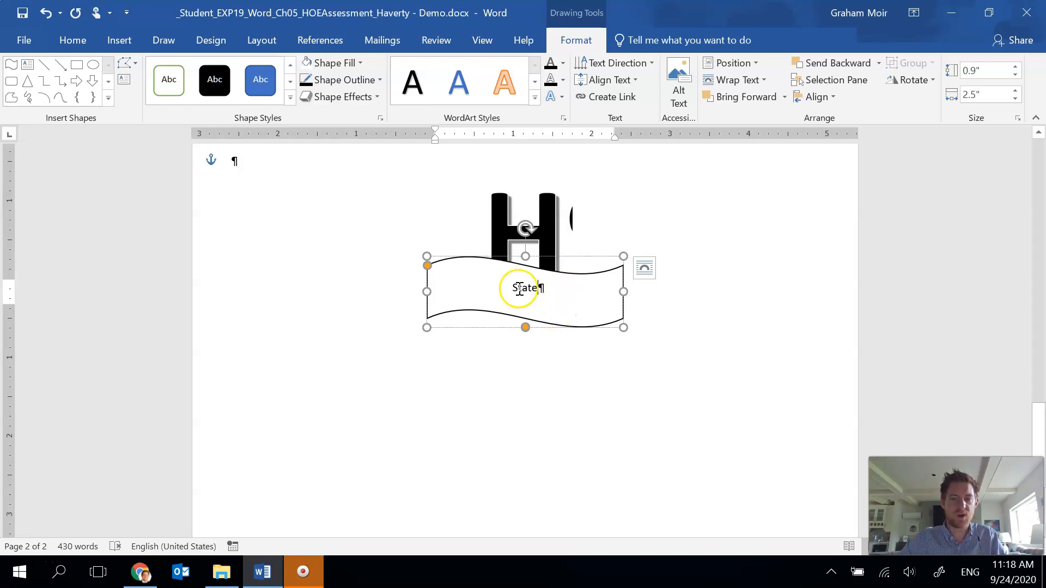
pyautogui.moveTo(510, 290); pyautogui.dragTo(536, 287)
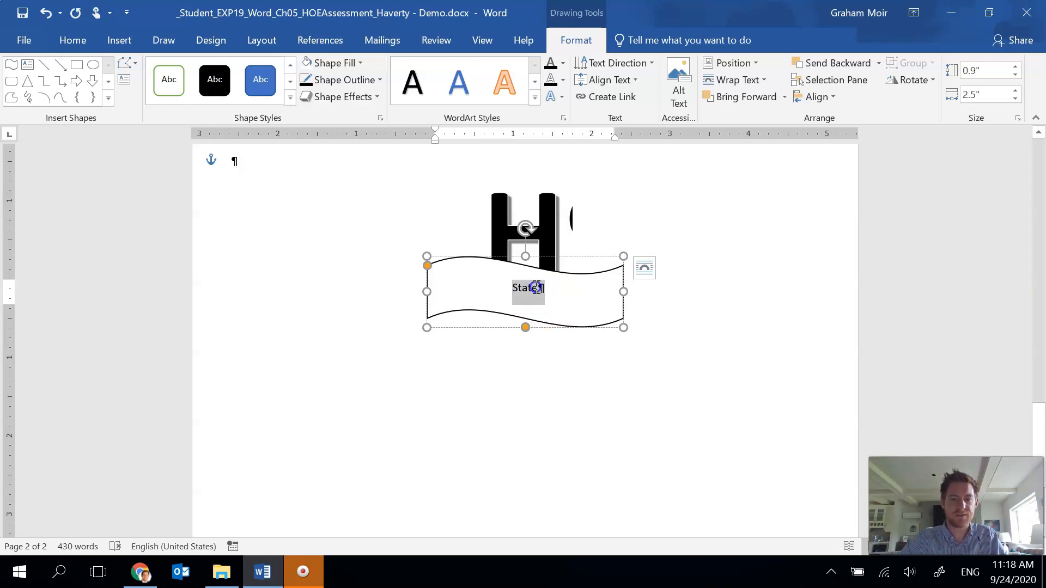
pyautogui.click(80, 39)
pyautogui.click(158, 68)
pyautogui.write('Ro')
pyautogui.press('Tab')
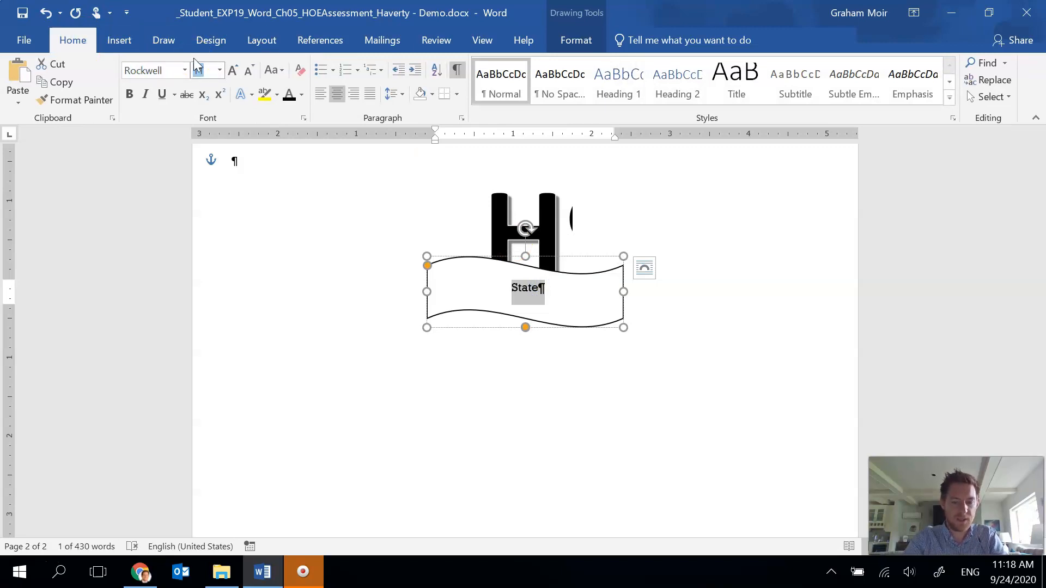
pyautogui.write('1')
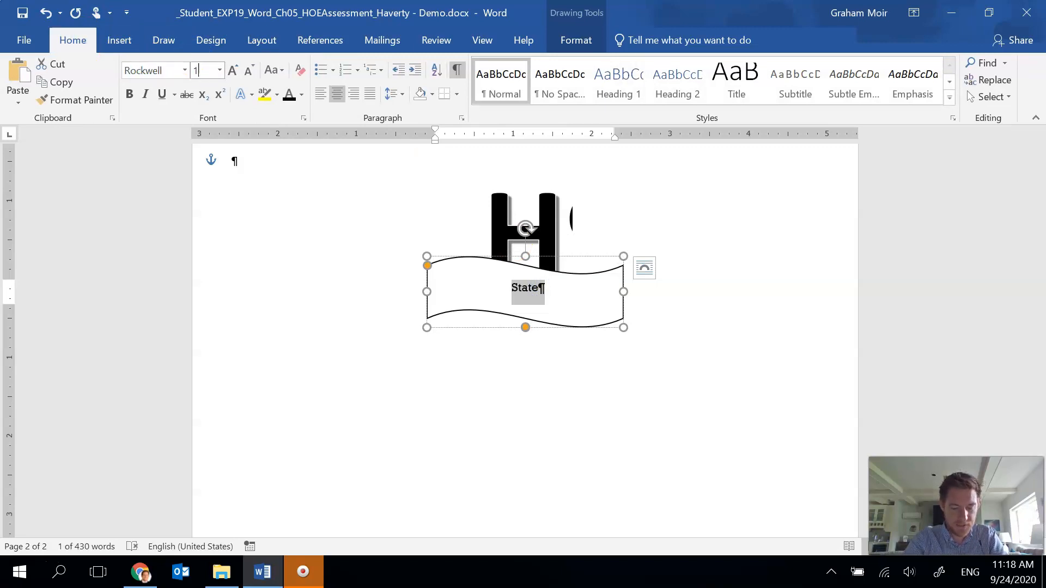
pyautogui.write('8')
pyautogui.press('Return')
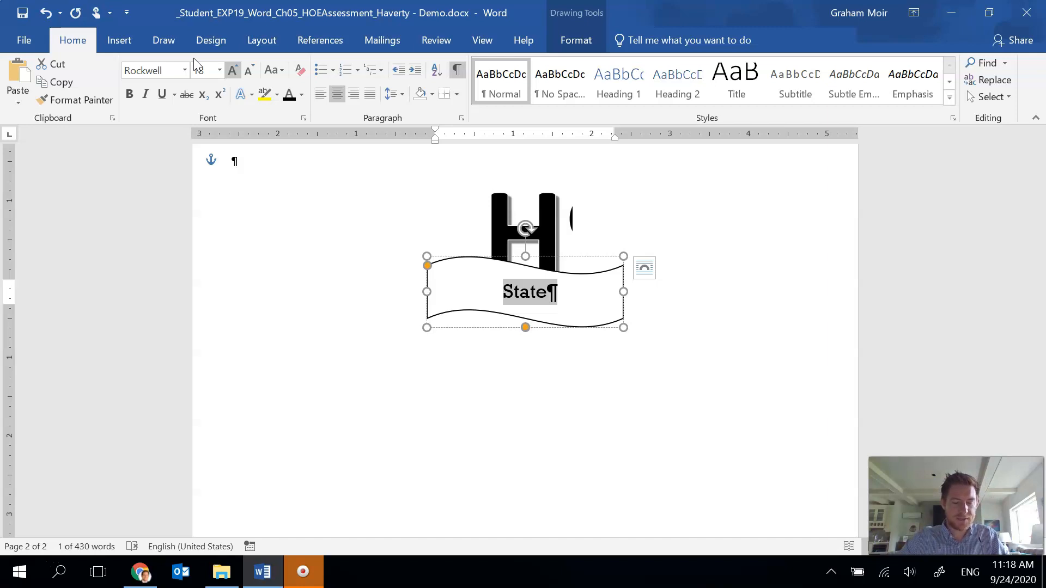
# Select the wave shape together with the WordArt H and group them into one object.
pyautogui.click(449, 256)
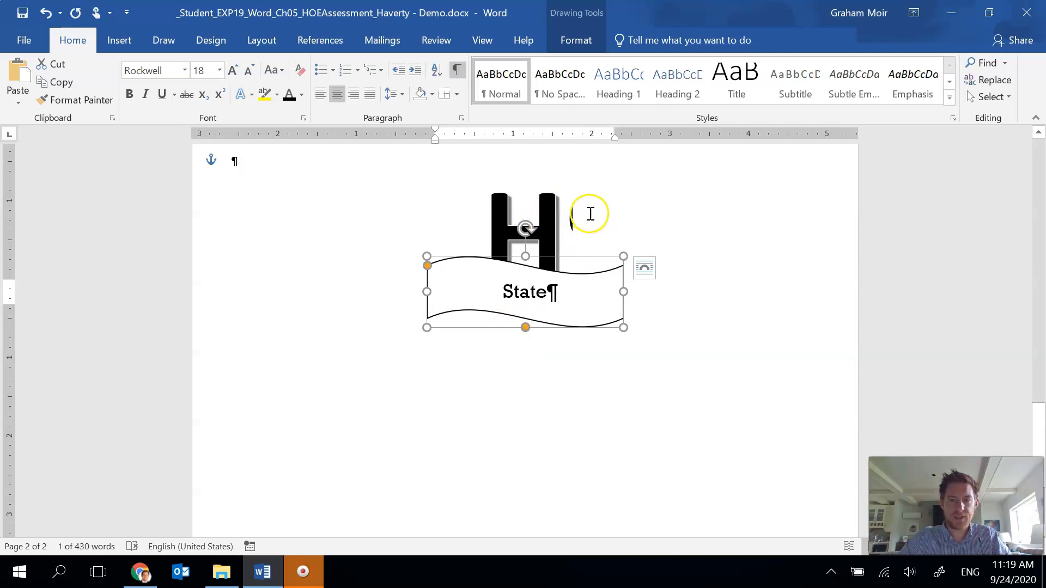
pyautogui.click(566, 215)
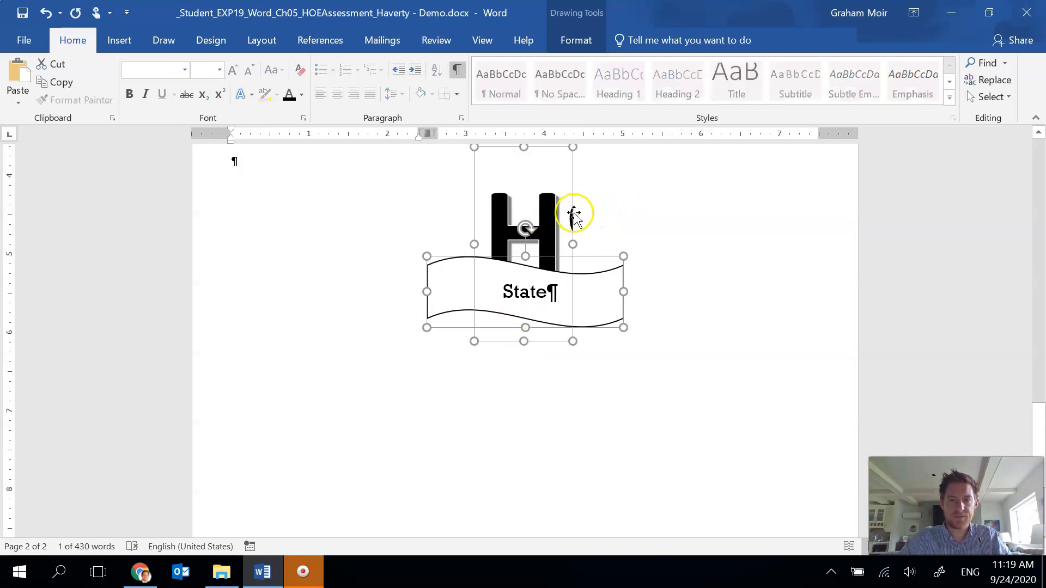
pyautogui.click(571, 216)
pyautogui.click(568, 220)
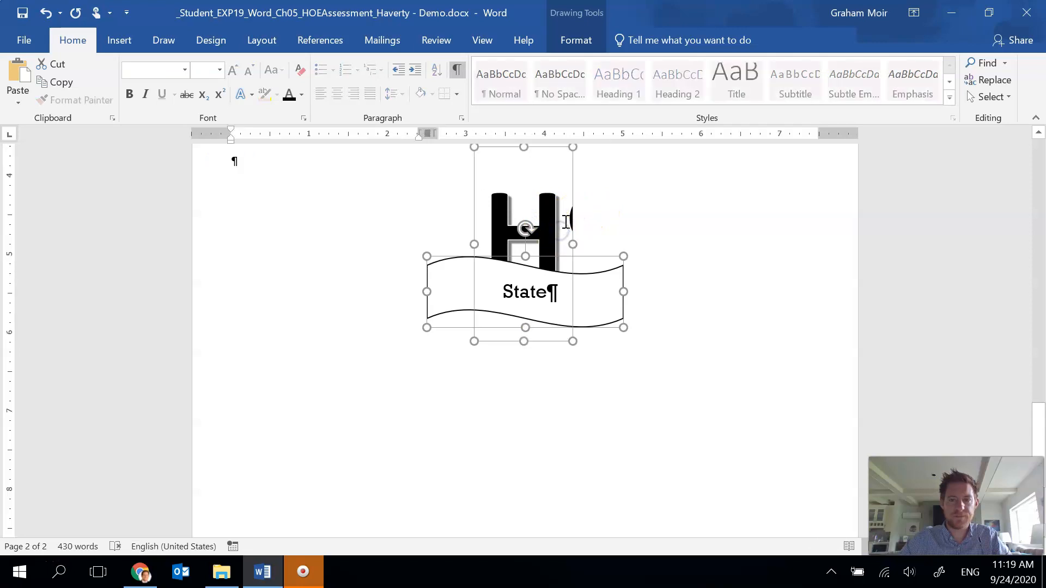
pyautogui.scroll(1, 583, 359)
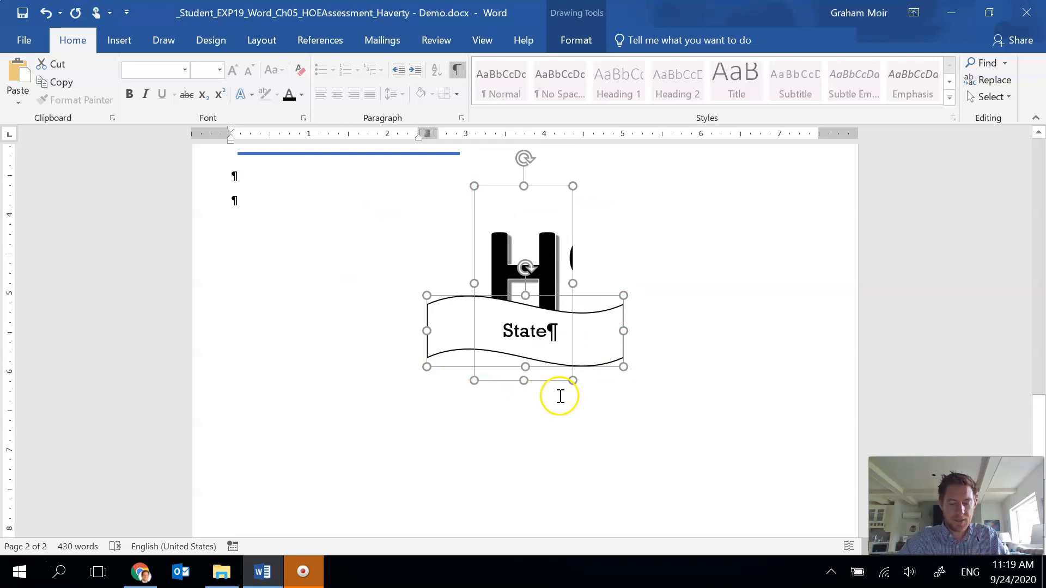
pyautogui.click(573, 40)
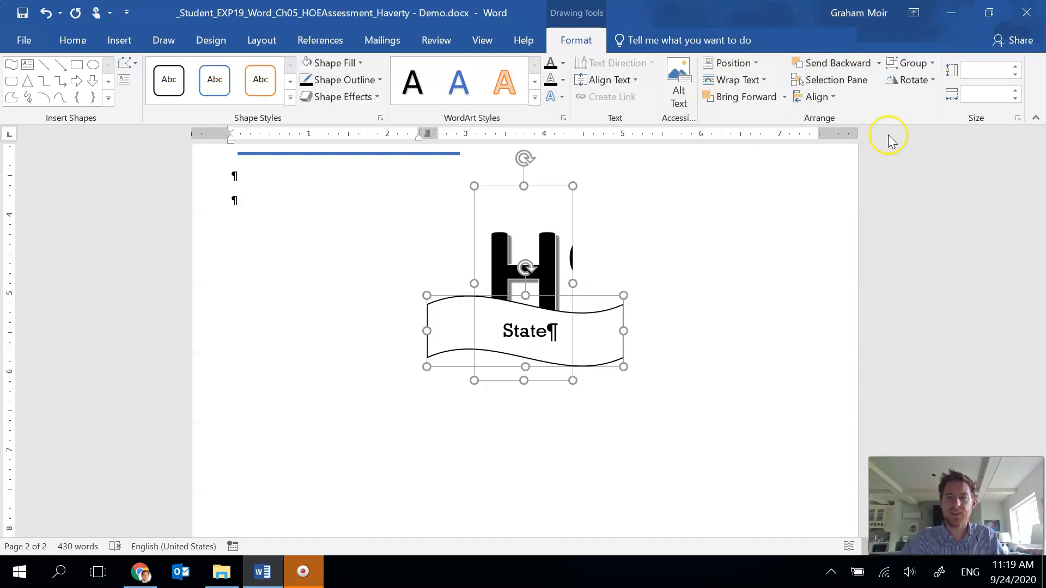
pyautogui.click(933, 64)
pyautogui.click(932, 87)
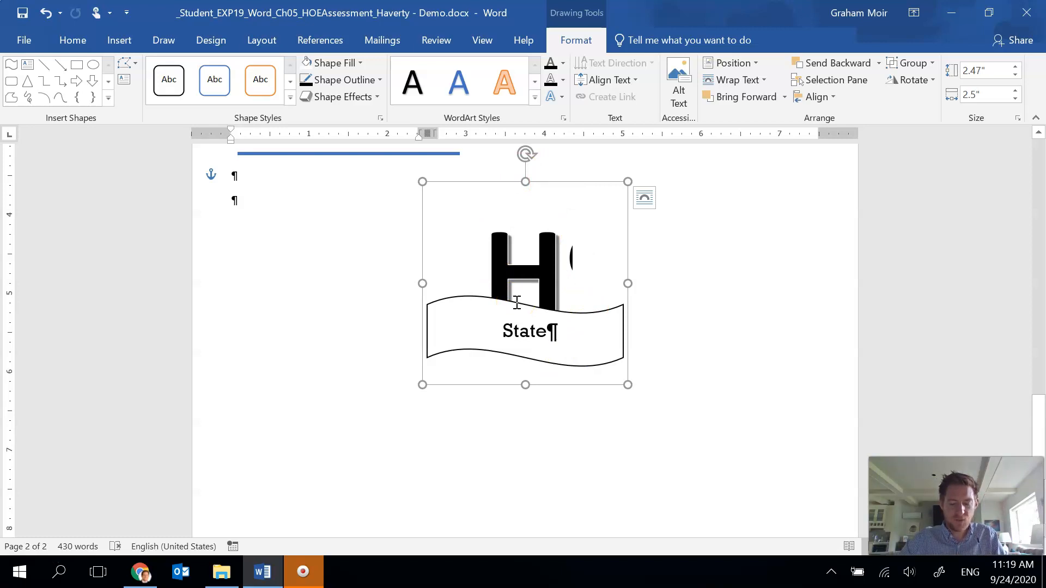
# Position the grouped logo in the middle center of the page with text wrapping and save the document.
pyautogui.click(741, 65)
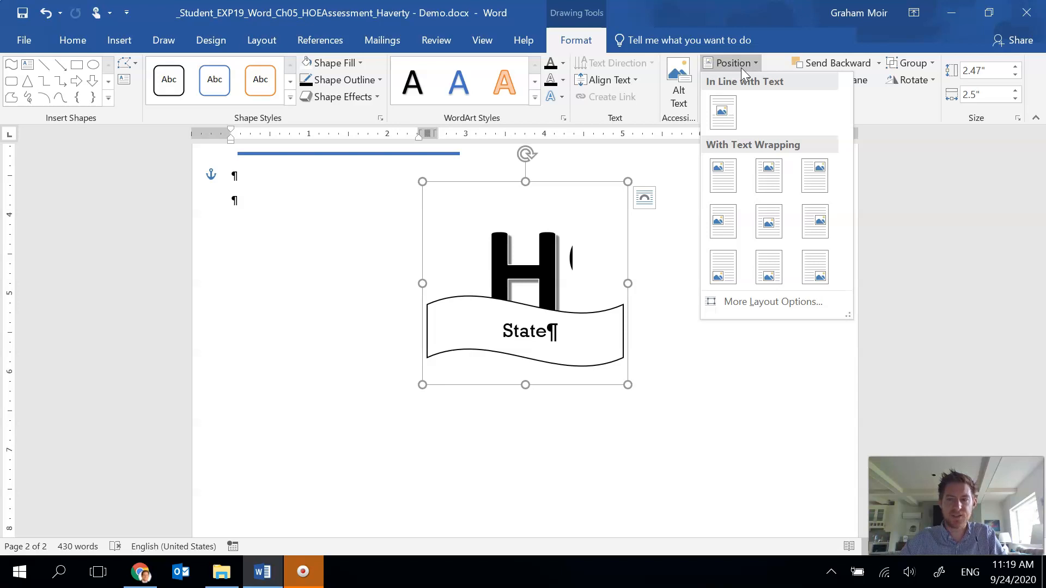
pyautogui.click(770, 231)
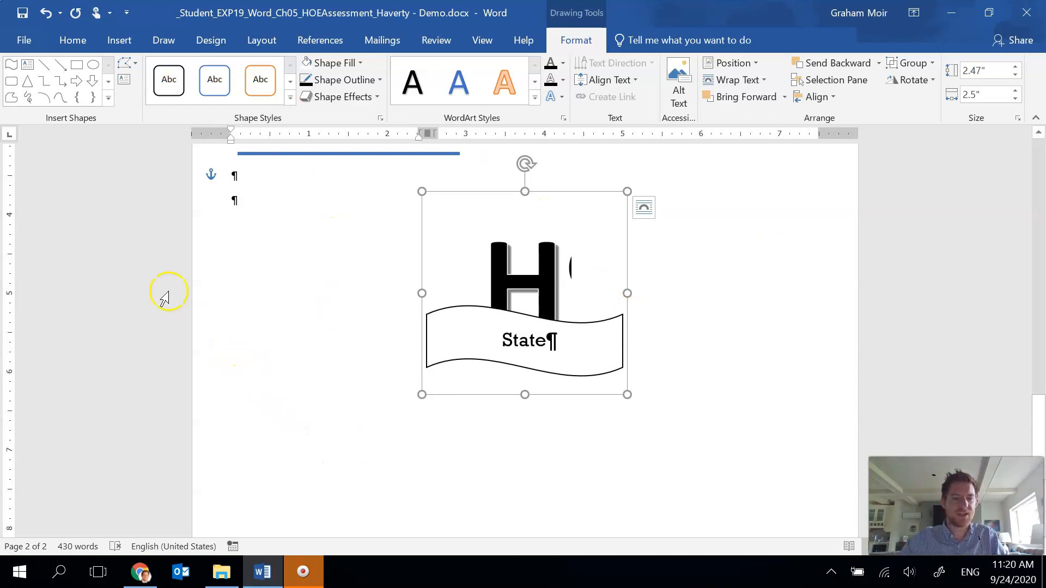
pyautogui.click(23, 13)
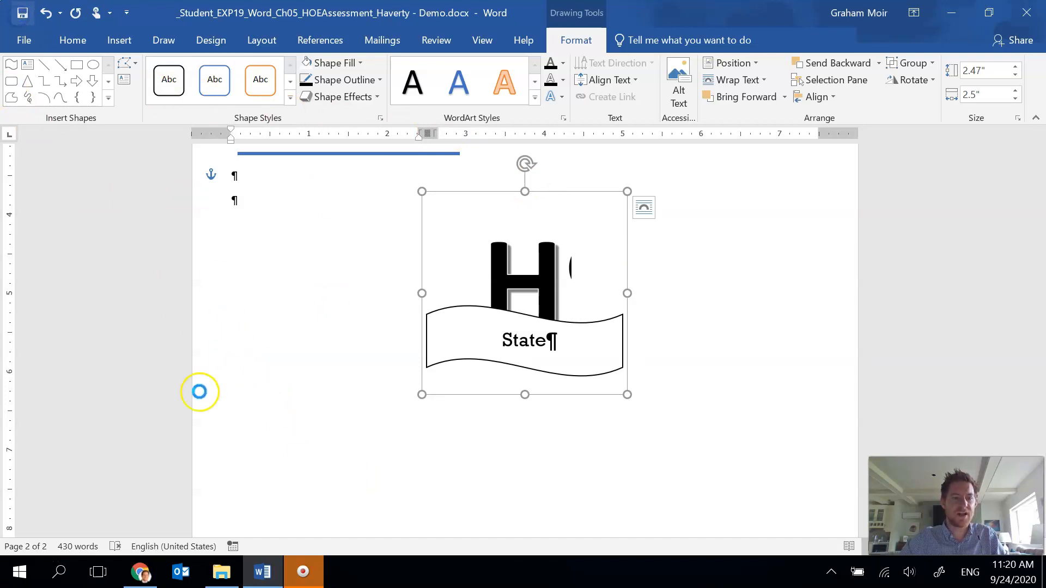